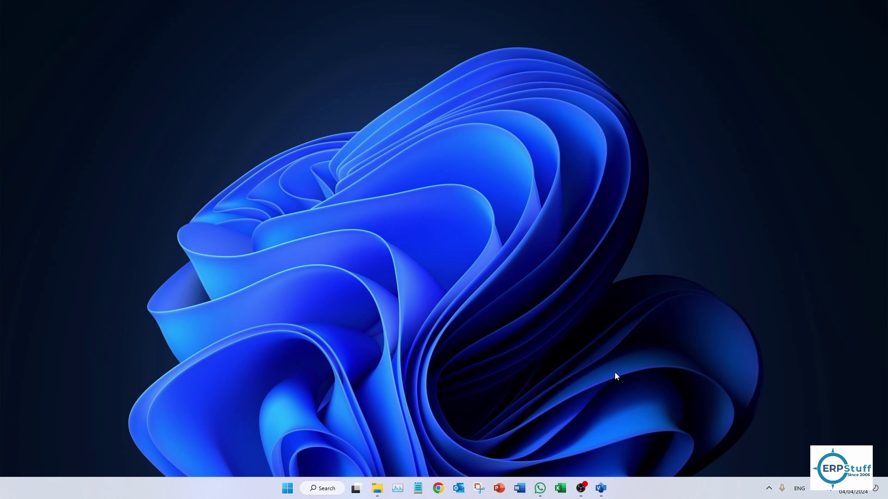
# - Open Visio and create a new drawing from the Department Organization Chart template in metric units
pyautogui.click(601, 488)
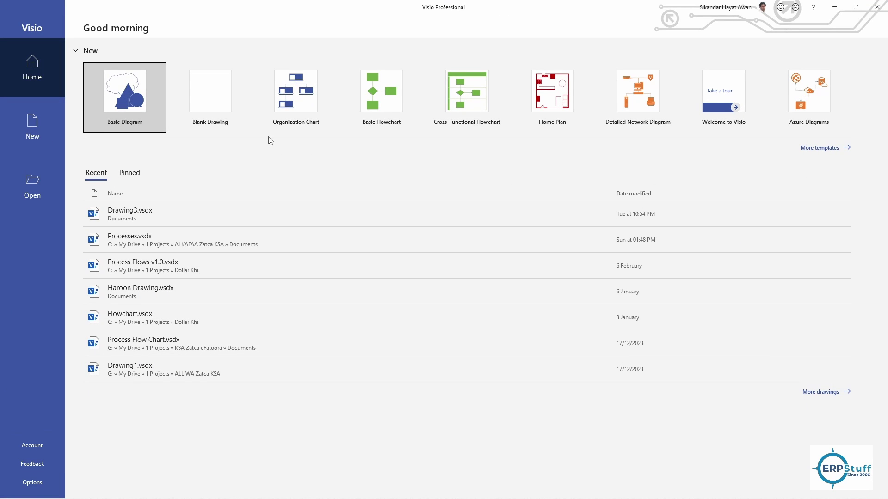
pyautogui.click(303, 110)
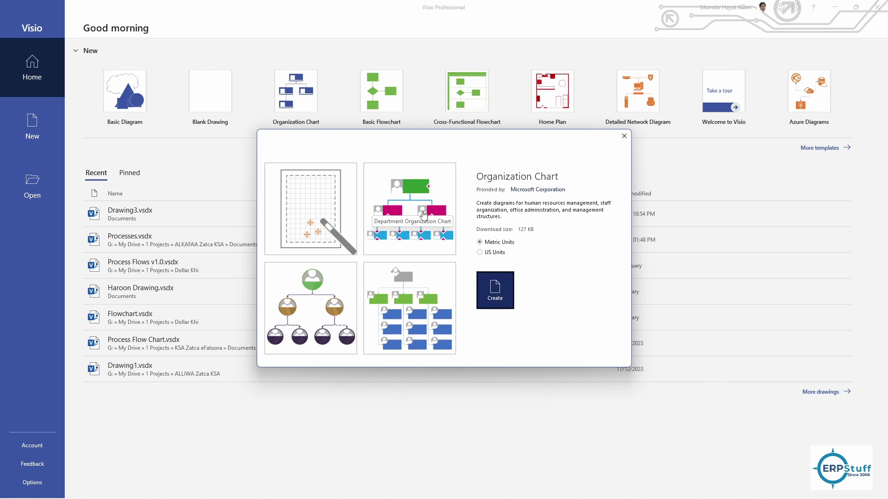
pyautogui.click(423, 210)
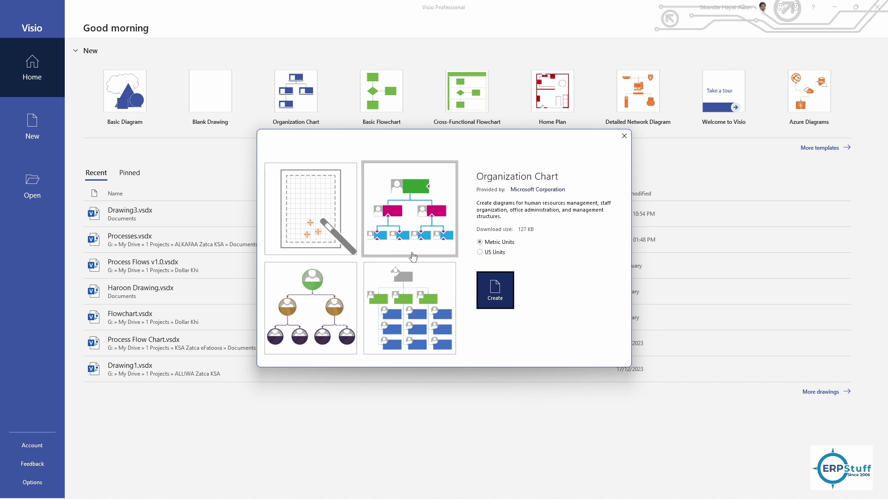
pyautogui.click(416, 216)
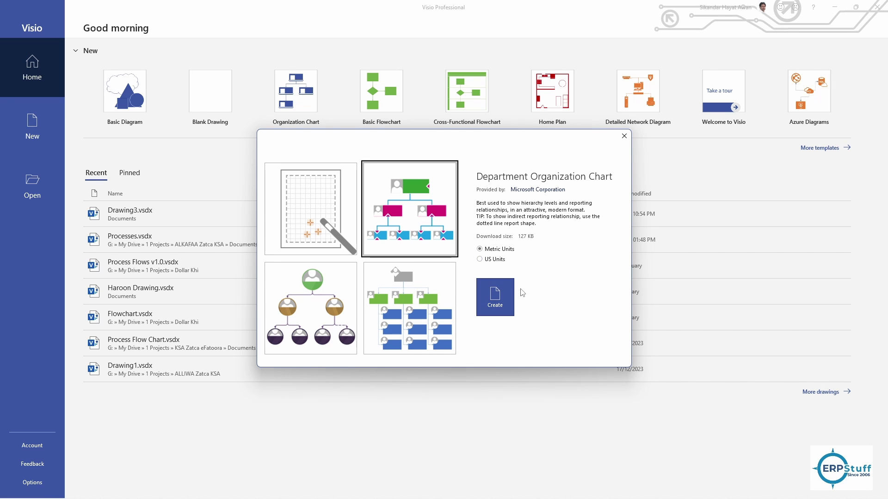
pyautogui.click(502, 298)
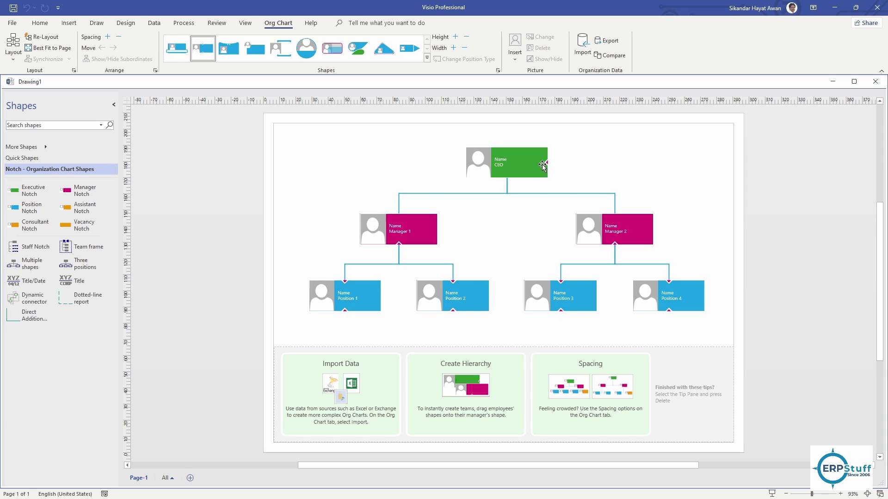
pyautogui.click(507, 160)
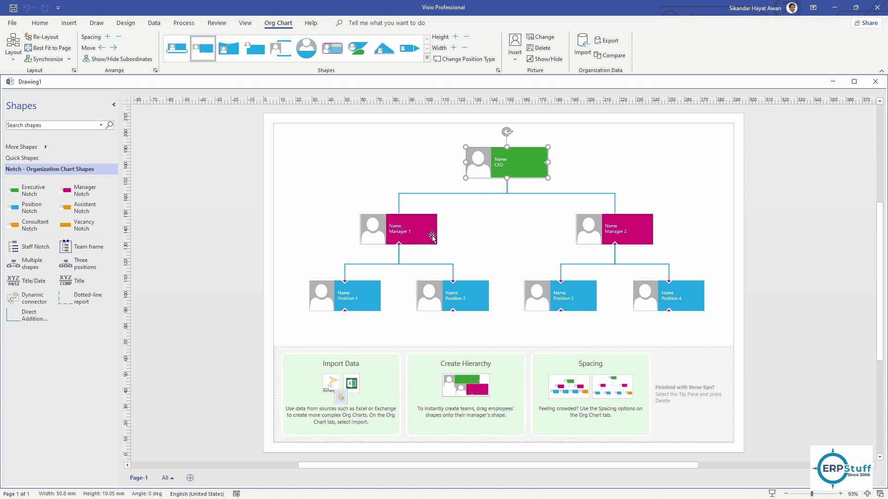
pyautogui.click(412, 237)
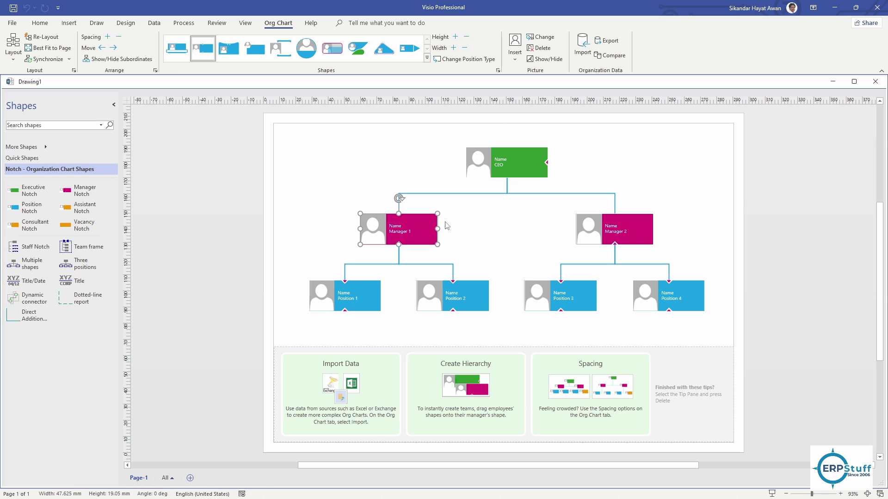
pyautogui.click(495, 249)
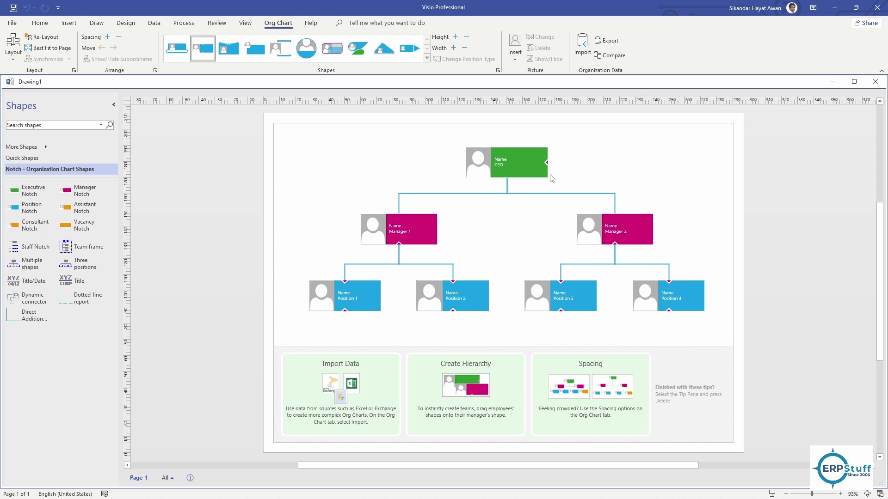
# - Insert the portrait photo of the man in a dark suit from the Pictures folder into the CEO shape
pyautogui.click(477, 162)
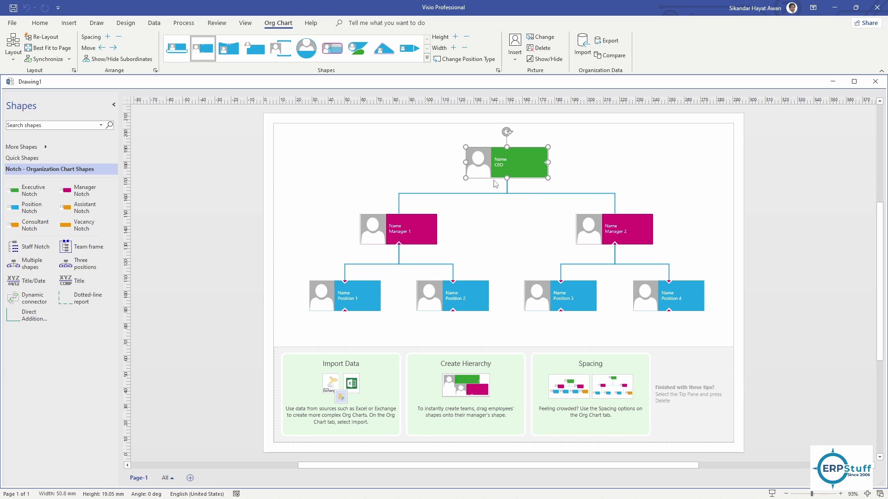
pyautogui.click(515, 54)
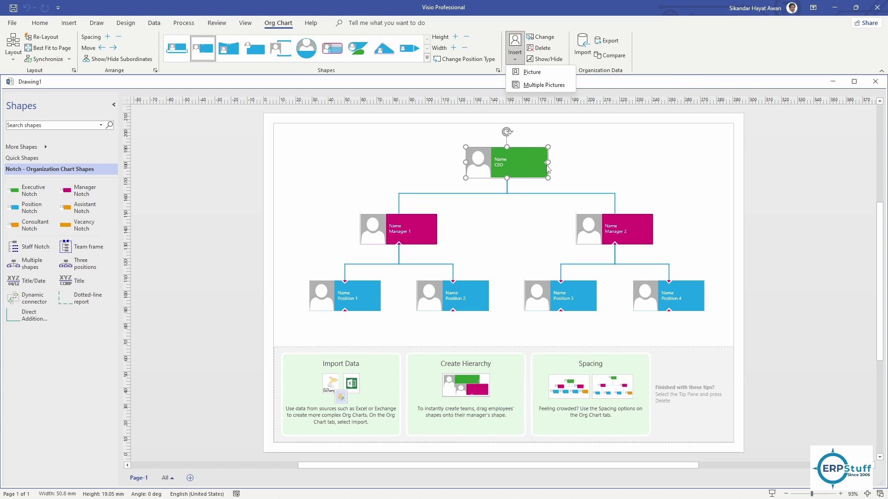
pyautogui.click(530, 85)
pyautogui.click(356, 76)
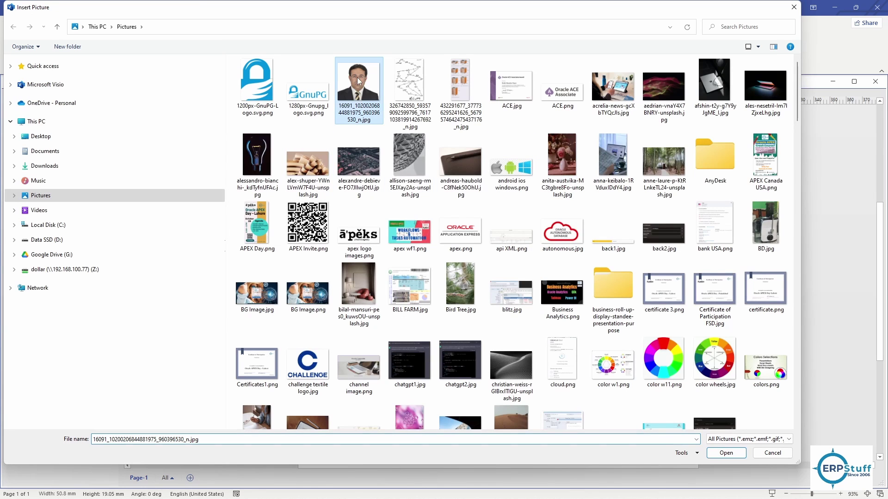
pyautogui.click(726, 453)
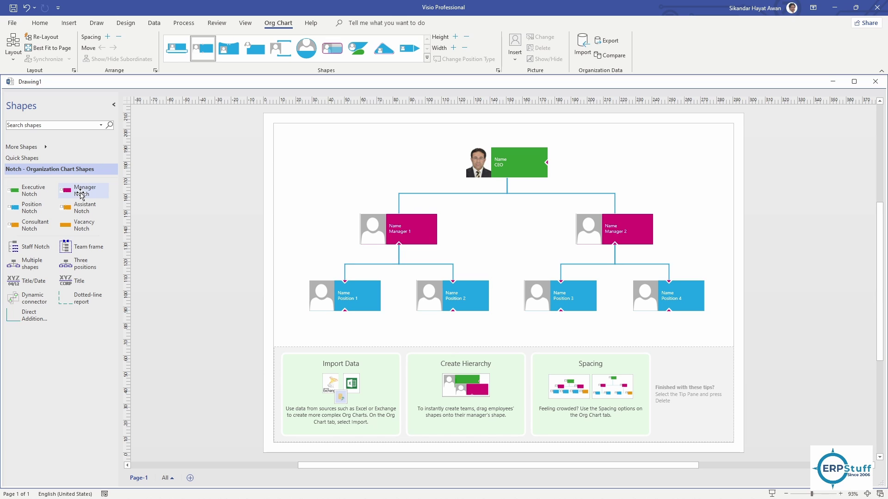
# - Add a Manager Notch shape reporting to the CEO and place it between Manager 1 and Manager 2
pyautogui.moveTo(76, 192); pyautogui.dragTo(508, 167)
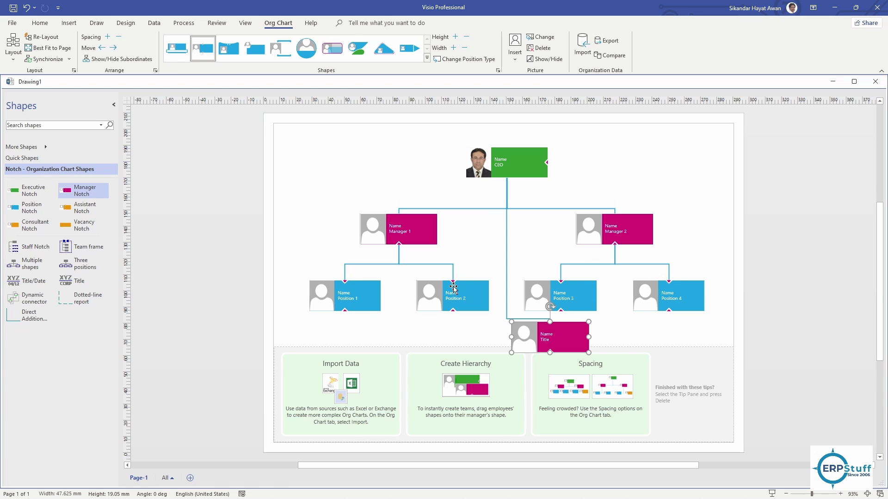
pyautogui.moveTo(547, 337); pyautogui.dragTo(513, 228)
pyautogui.click(671, 196)
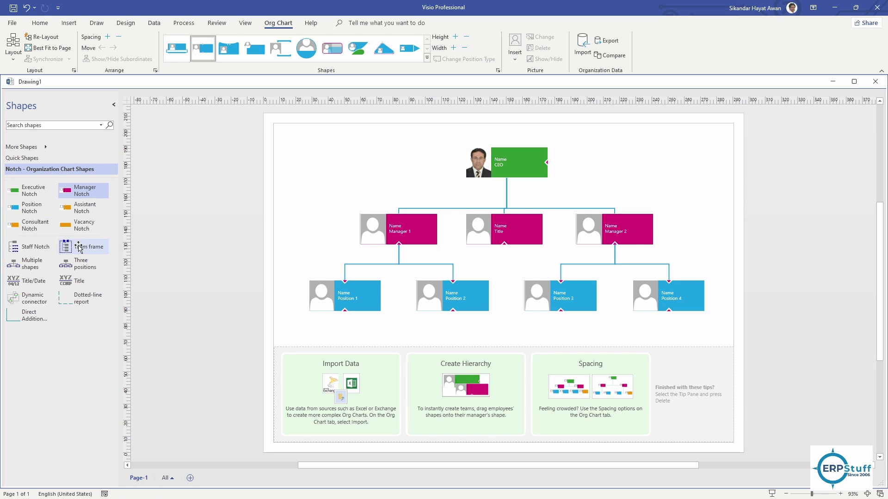
# - Add a Staff Notch shape beneath Position 1 and delete the tip pane below the chart
pyautogui.moveTo(23, 250); pyautogui.dragTo(363, 334)
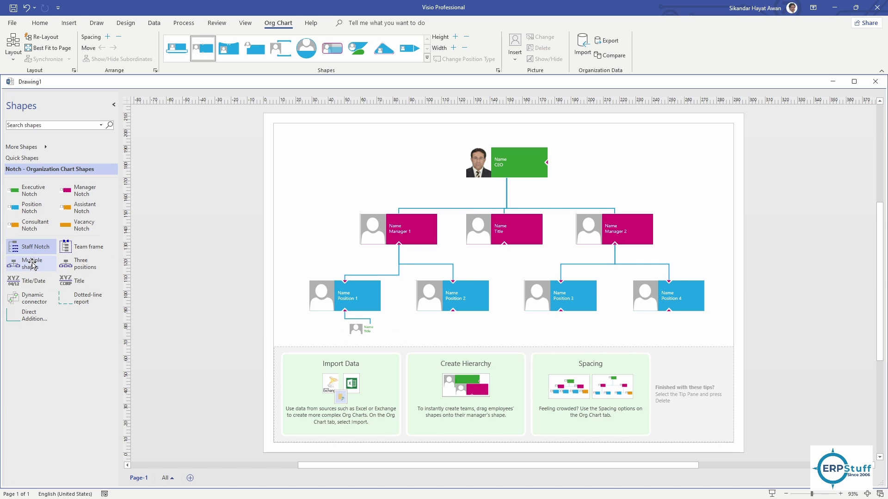
pyautogui.click(547, 349)
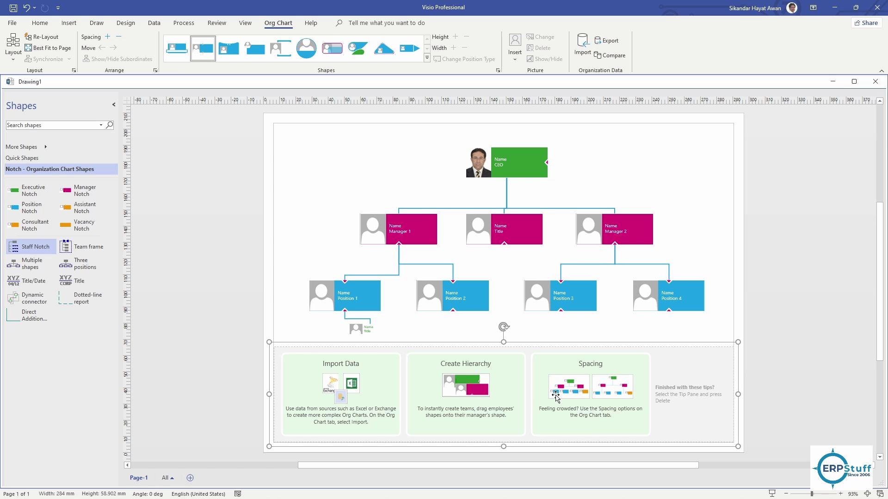
pyautogui.press('Delete')
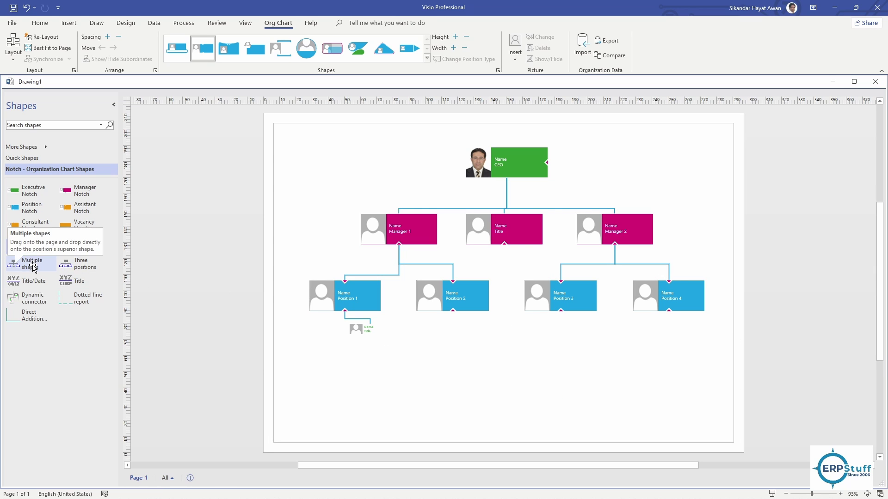
# - Add four Staff shapes at once under Position 2 using the Multiple shapes stencil item
pyautogui.moveTo(33, 267); pyautogui.dragTo(444, 298)
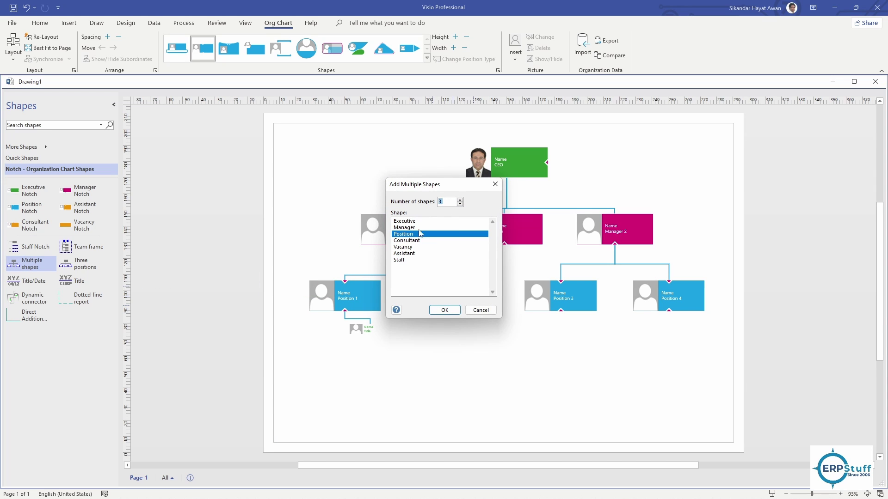
pyautogui.click(399, 260)
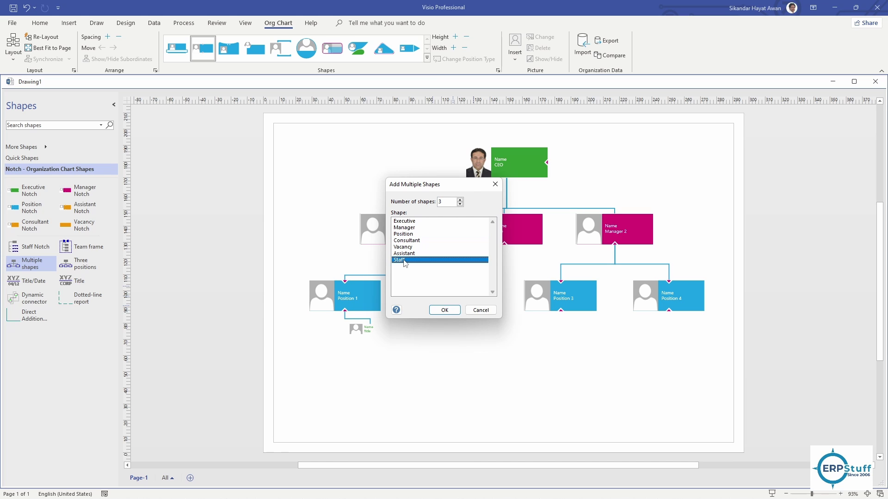
pyautogui.click(460, 201)
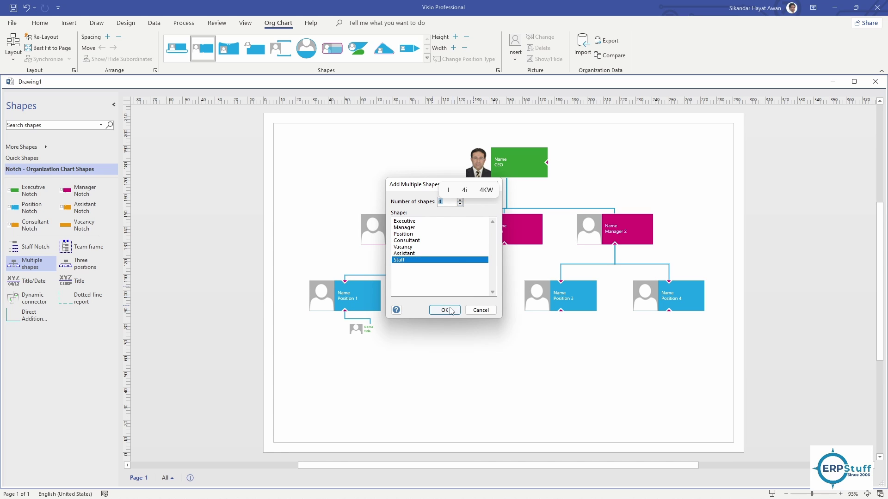
pyautogui.click(451, 310)
pyautogui.click(560, 384)
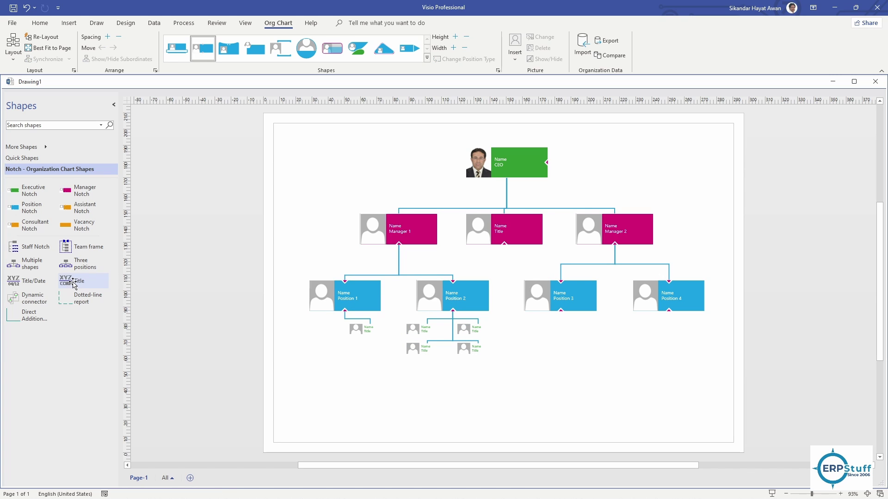
# - Try out a Title shape and a Title/Date shape below the chart, and delete both
pyautogui.moveTo(70, 280); pyautogui.dragTo(641, 365)
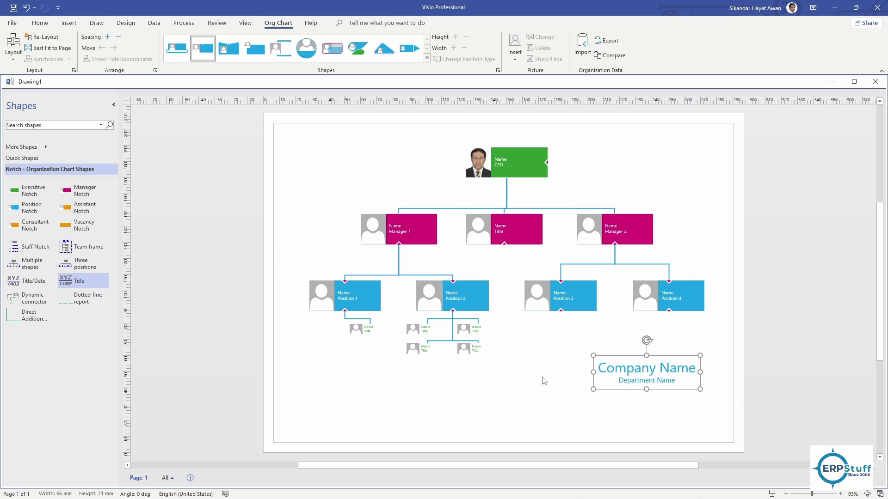
pyautogui.moveTo(27, 281); pyautogui.dragTo(514, 401)
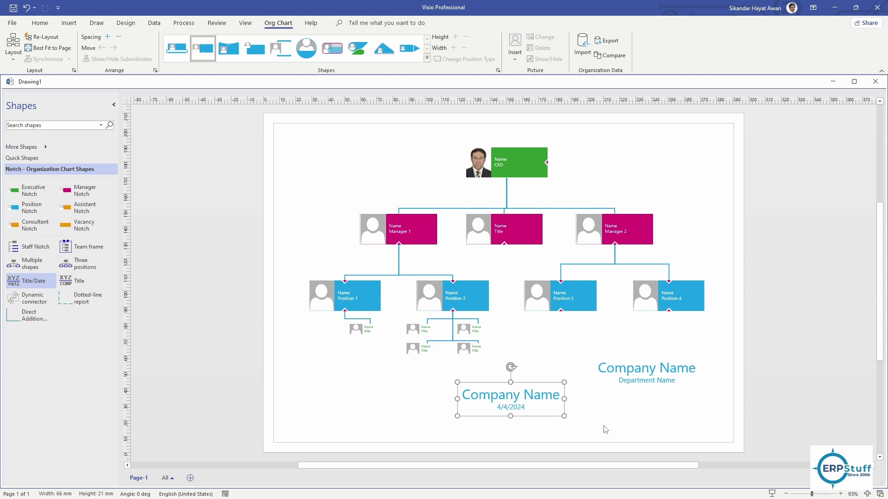
pyautogui.press('Delete')
pyautogui.click(651, 377)
pyautogui.press('Delete')
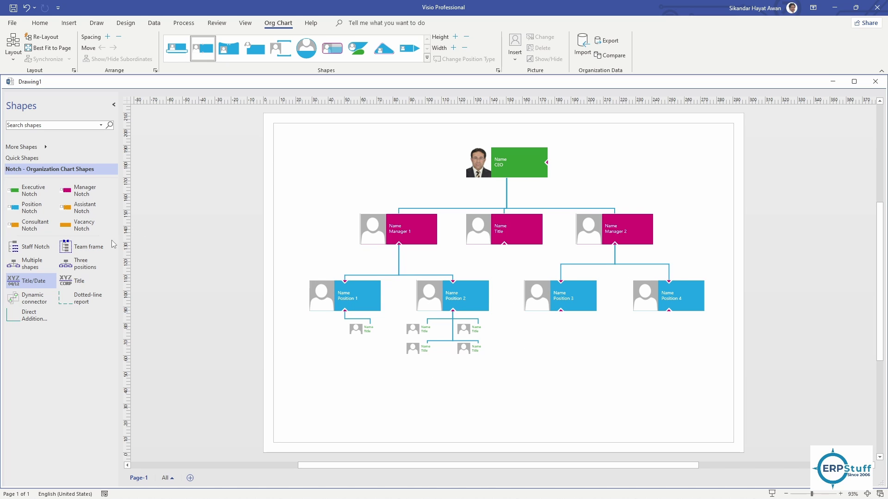
# - Add a team frame around Positions 1 to 3 and the staff shapes, about 192 mm wide and 69 mm high
pyautogui.moveTo(87, 250); pyautogui.dragTo(360, 325)
pyautogui.moveTo(420, 319); pyautogui.dragTo(610, 325)
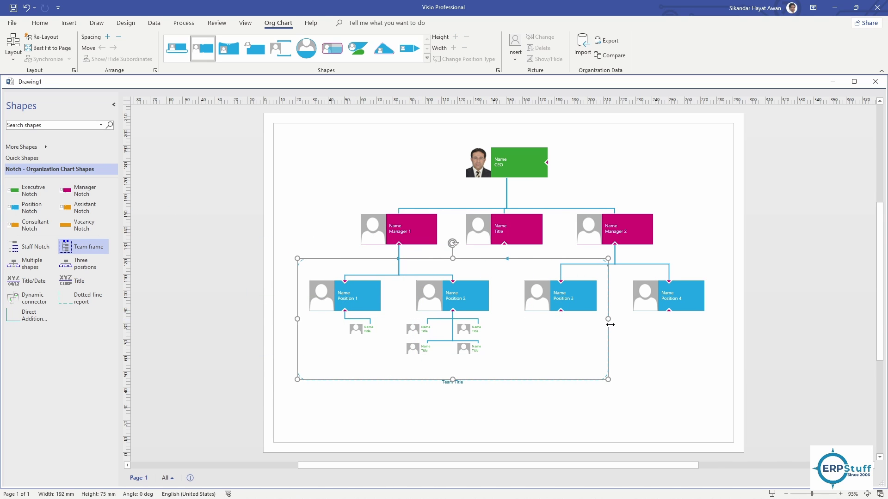
pyautogui.moveTo(453, 378); pyautogui.dragTo(452, 370)
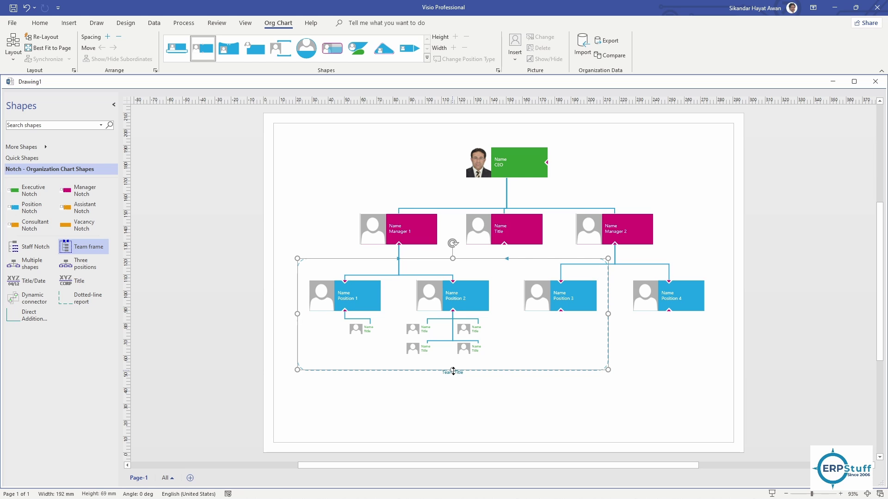
# - Replace the team frame's title text with "ERP"
pyautogui.click(454, 380)
pyautogui.scroll(1, 455, 380)
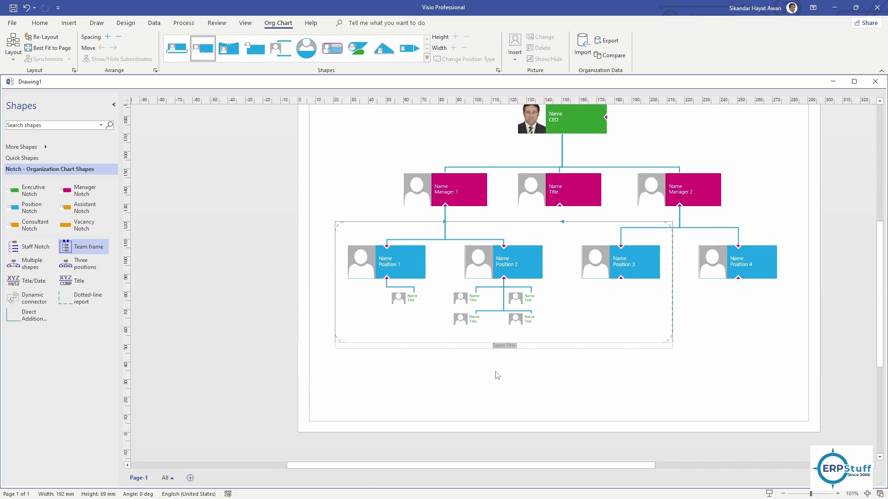
pyautogui.write('ERP')
pyautogui.click(551, 382)
pyautogui.scroll(-1, 552, 382)
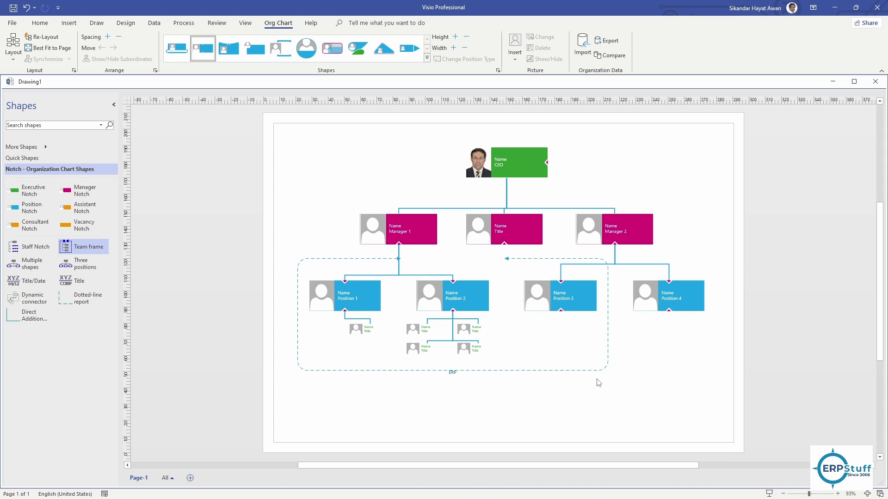
pyautogui.click(561, 370)
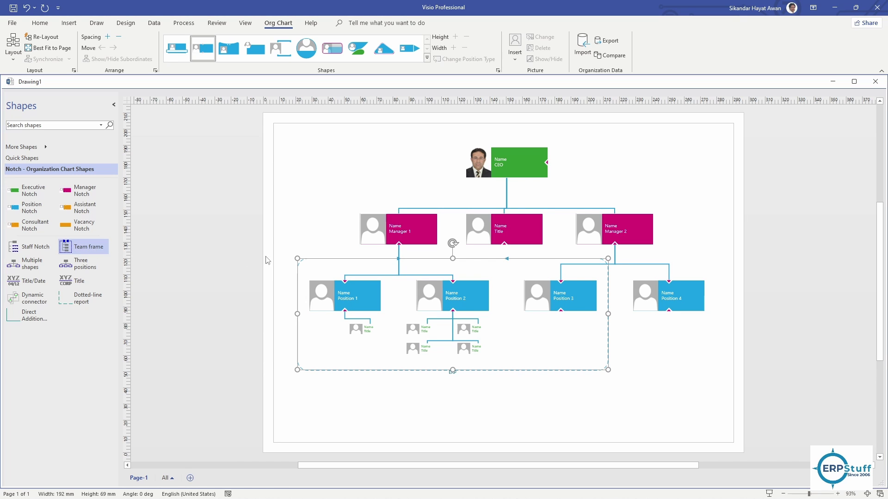
pyautogui.click(605, 185)
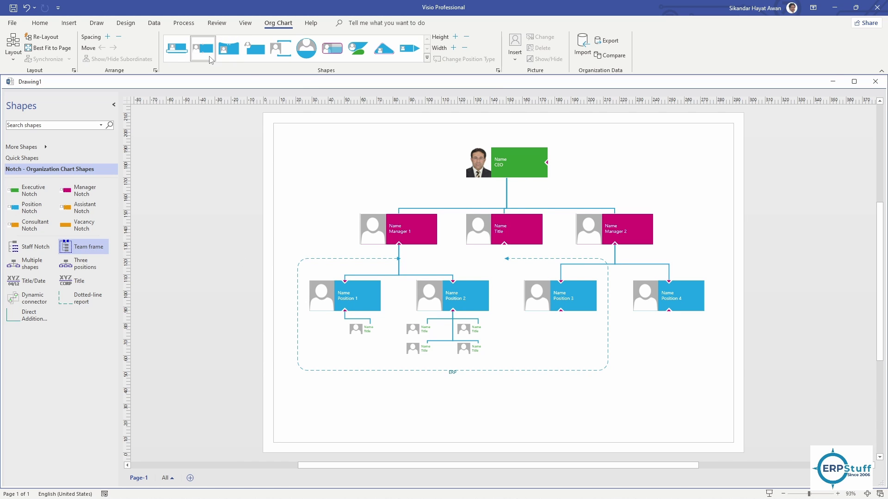
# - Re-layout the organization chart and apply Best Fit to Page
pyautogui.click(14, 58)
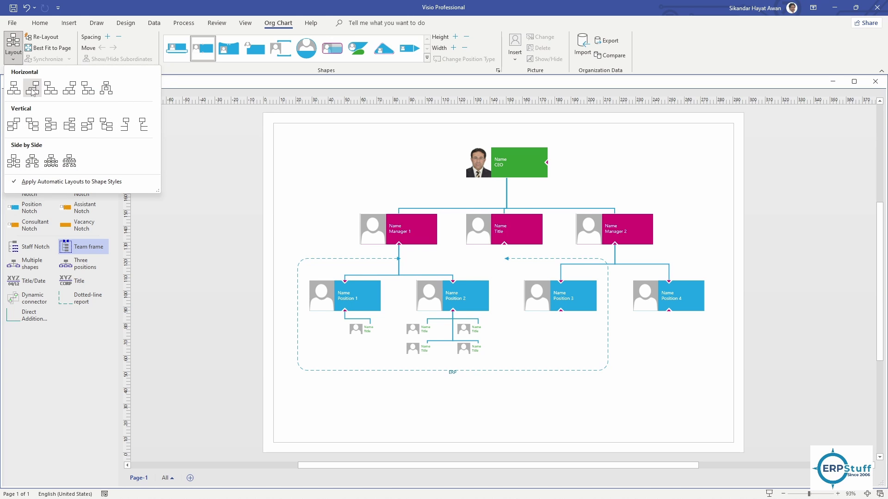
pyautogui.click(46, 40)
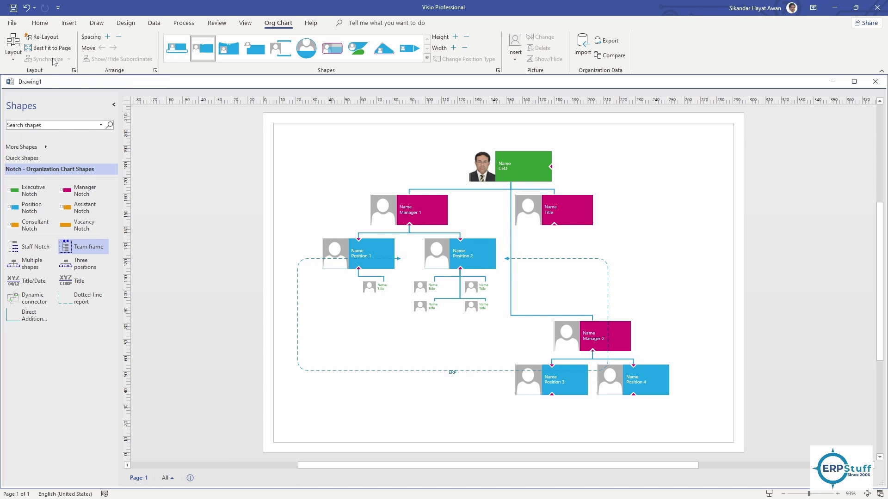
pyautogui.click(49, 48)
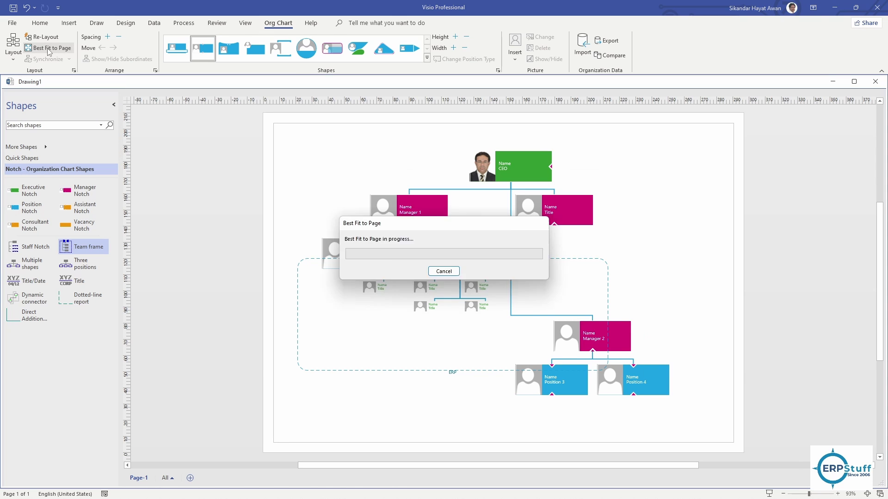
# - Widen the spacing between the chart shapes by two increments and tighten it again
pyautogui.click(108, 37)
pyautogui.click(108, 37)
pyautogui.click(120, 37)
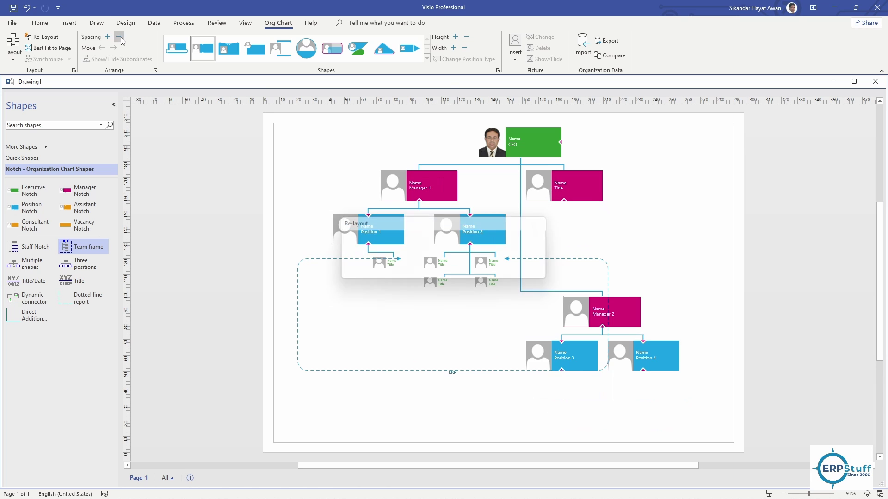
# - Increase the height of all chart shapes by two increments and reduce it by two increments
pyautogui.click(454, 37)
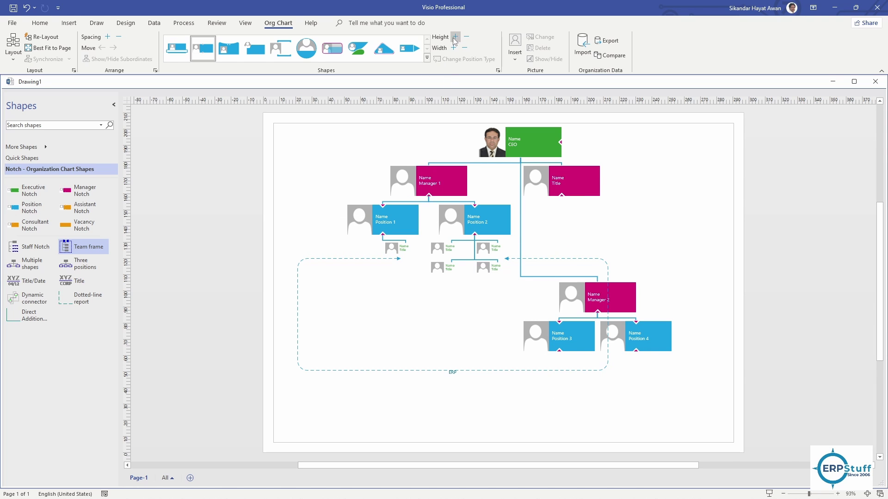
pyautogui.click(454, 37)
pyautogui.click(467, 37)
pyautogui.click(467, 37)
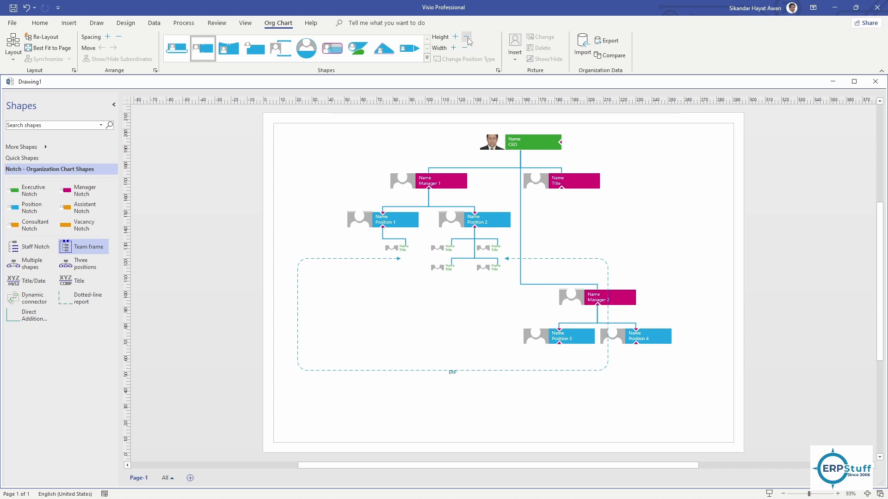
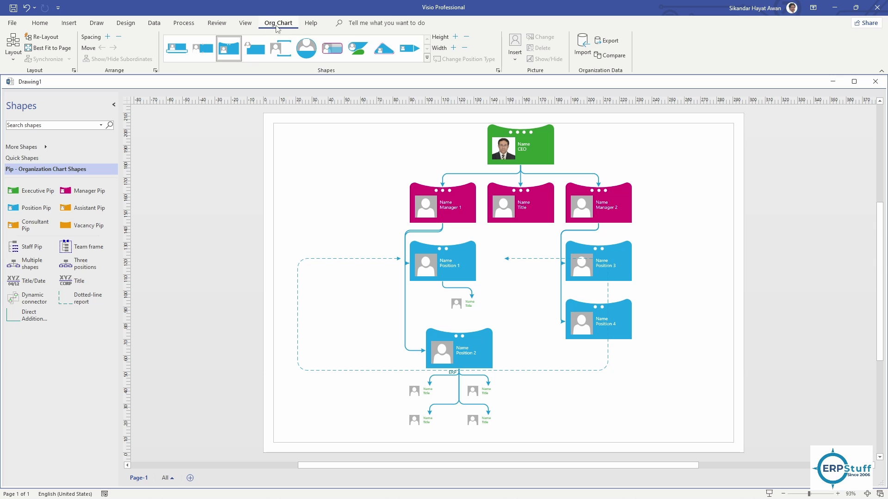
# - Add the Department and E-Mail fields to Block 1 of all chart shapes, accepting automatic height adjustment and rearrangement
pyautogui.click(498, 71)
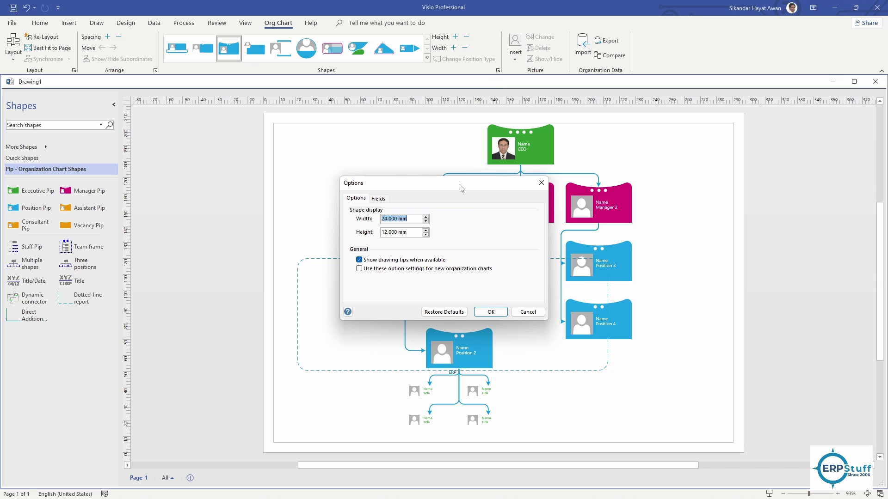
pyautogui.moveTo(461, 184); pyautogui.dragTo(364, 251)
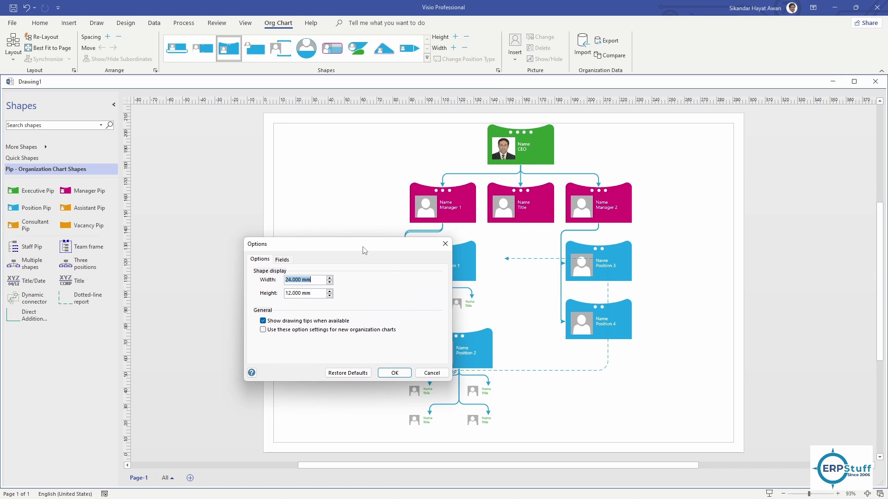
pyautogui.click(282, 260)
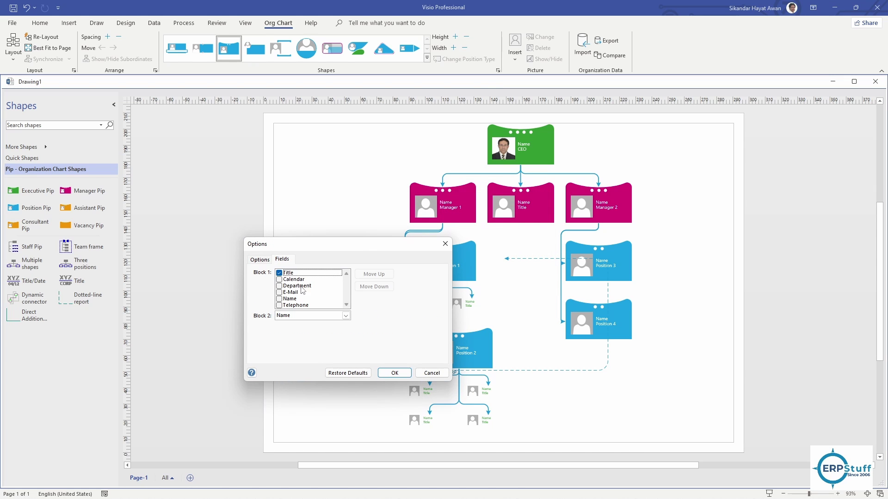
pyautogui.click(279, 286)
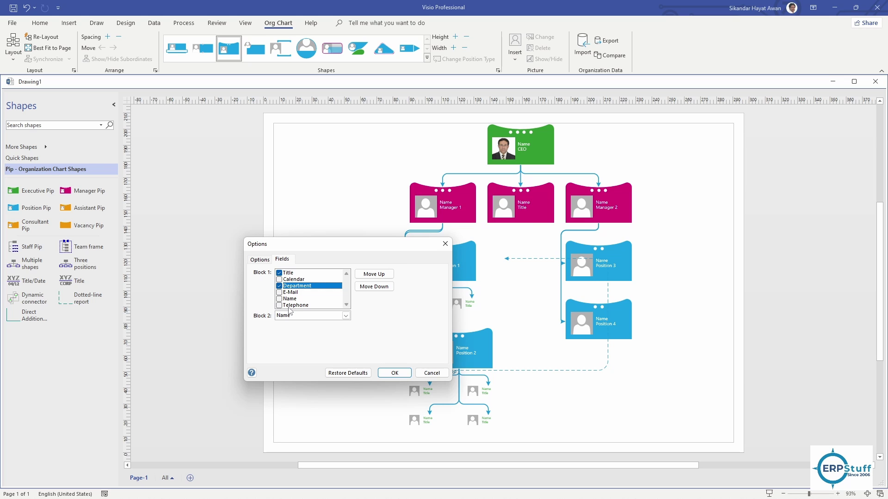
pyautogui.click(279, 292)
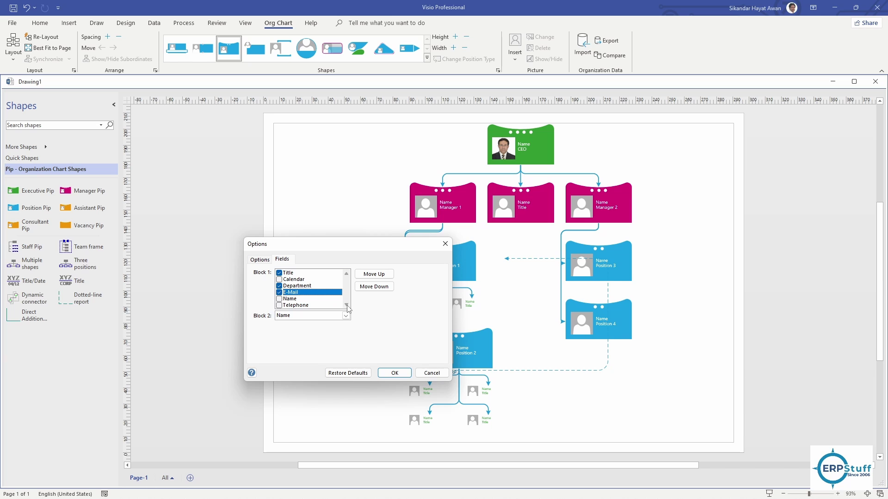
pyautogui.click(394, 373)
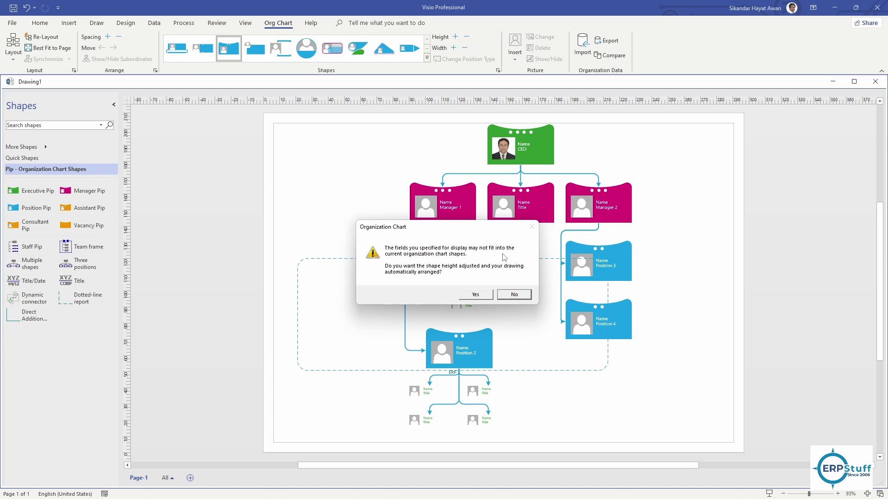
pyautogui.click(477, 295)
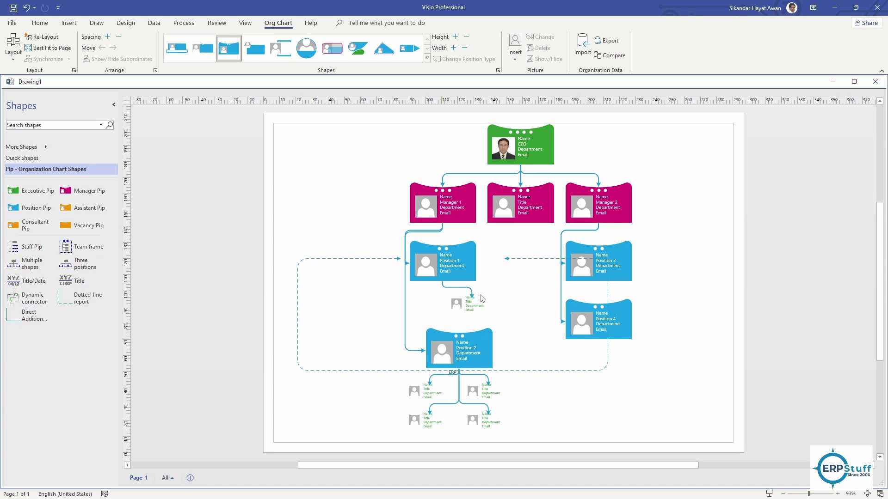
# - Widen only the CEO shape to about 73 mm
pyautogui.click(538, 156)
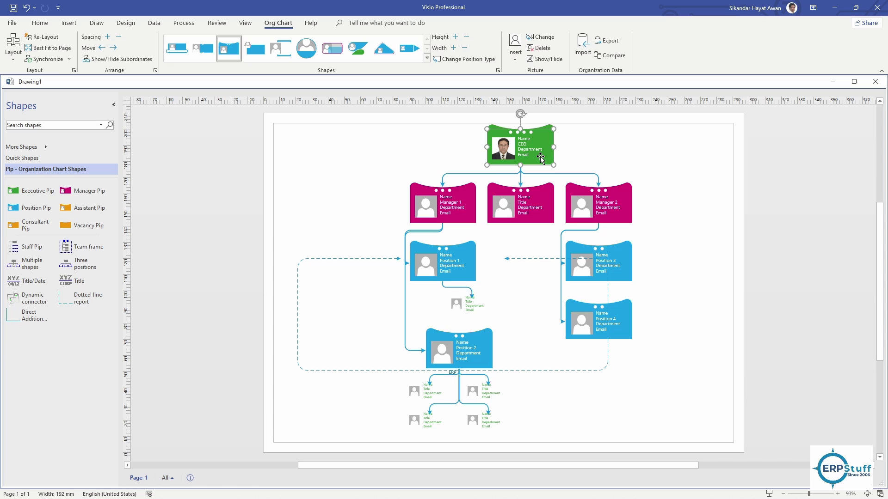
pyautogui.click(453, 49)
pyautogui.click(453, 48)
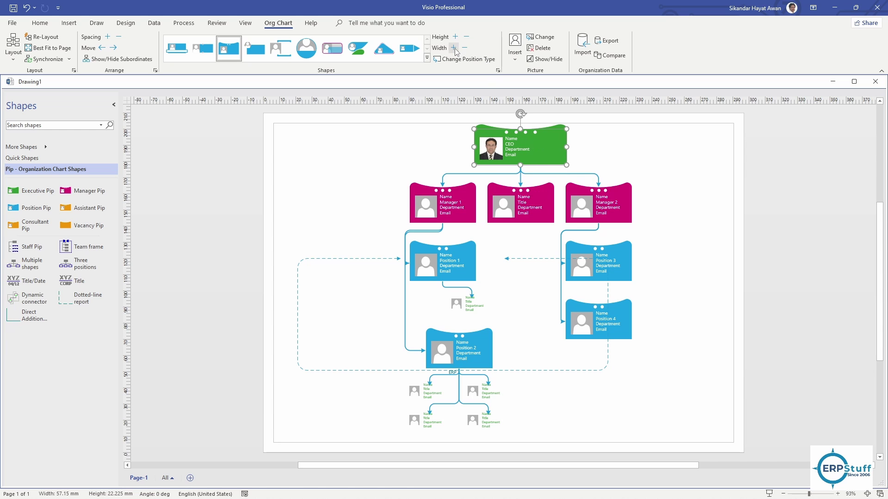
pyautogui.click(454, 48)
pyautogui.click(454, 48)
pyautogui.click(453, 48)
pyautogui.click(709, 271)
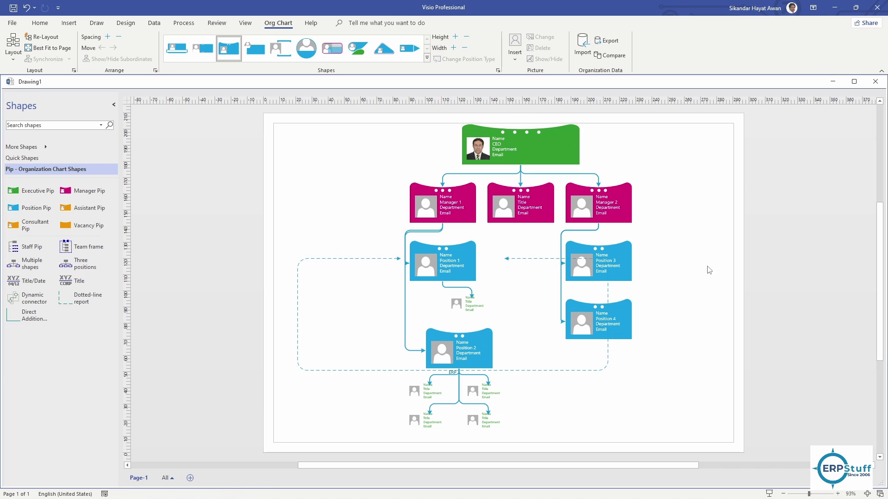
# - Change the organization chart's shape style to Coin
pyautogui.click(525, 144)
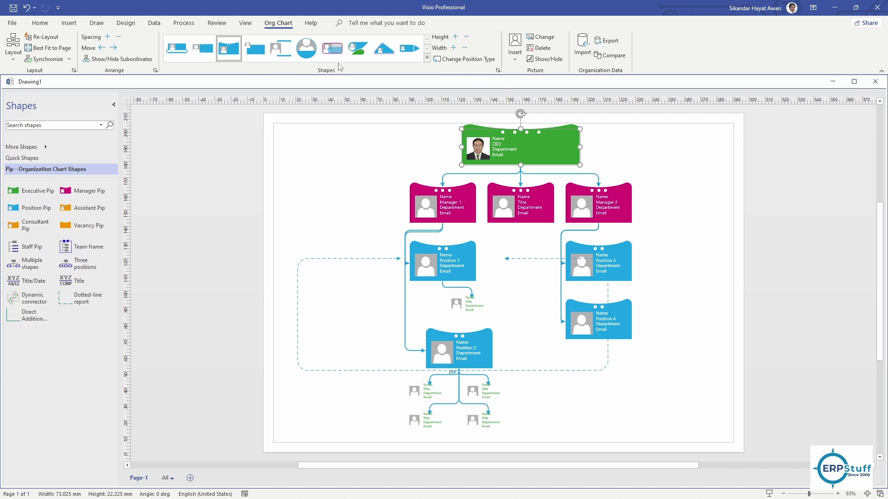
pyautogui.click(332, 48)
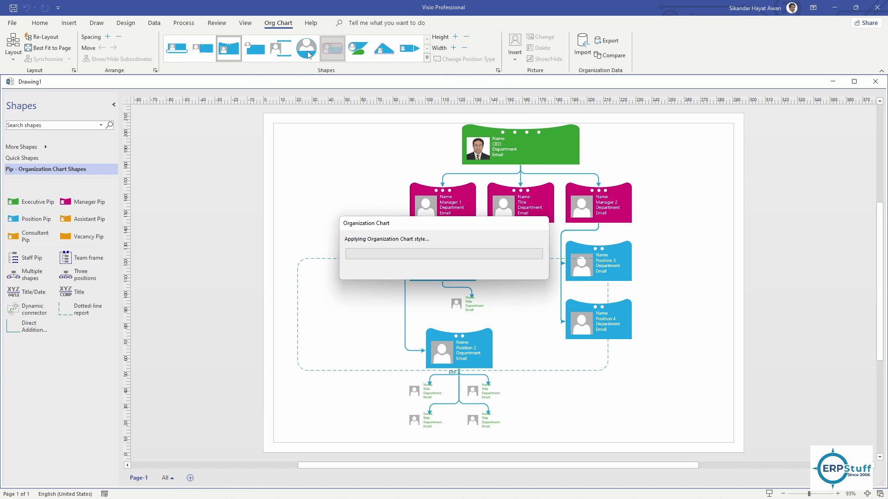
pyautogui.click(309, 55)
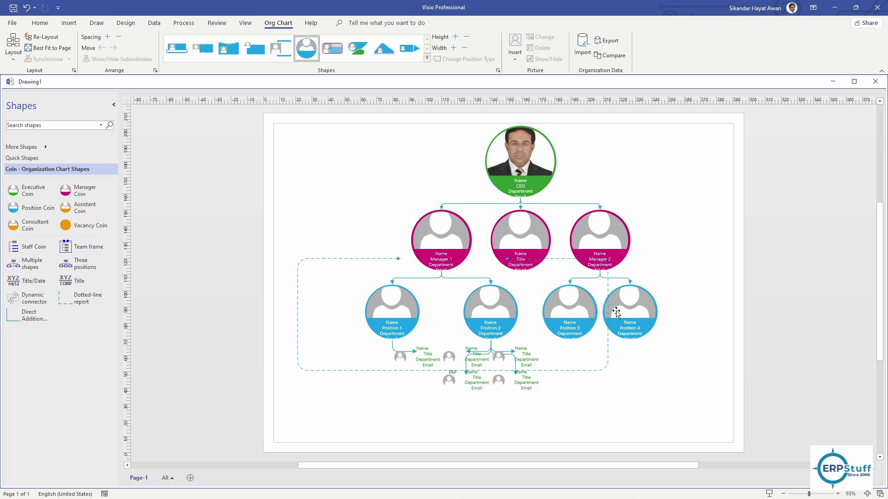
# - Create a new drawing from the Corporate Organization Chart template in metric units and delete its tip pane
pyautogui.click(13, 24)
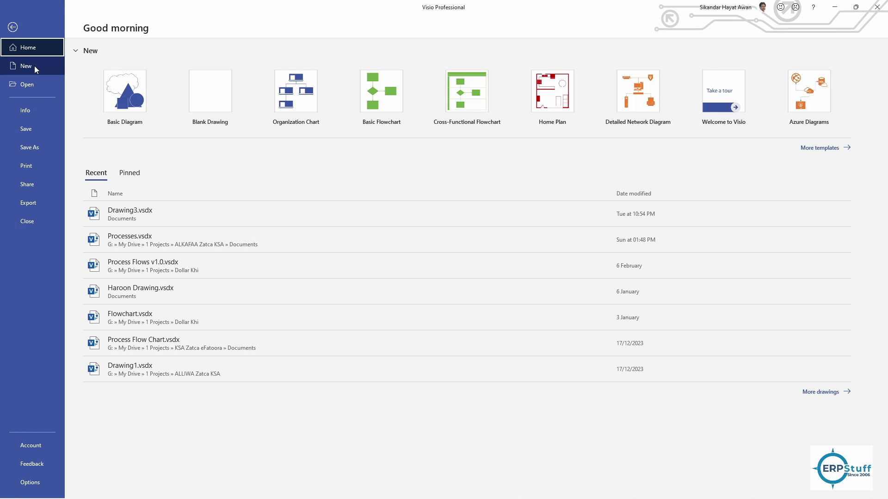
pyautogui.click(288, 88)
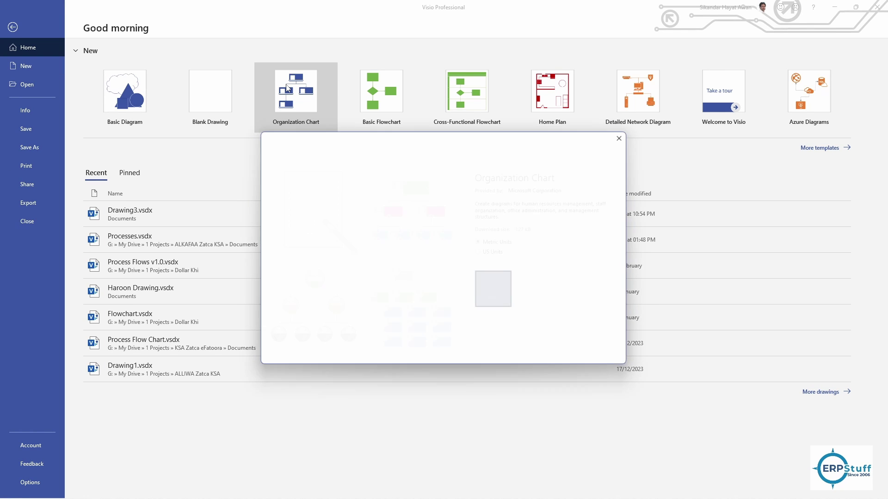
pyautogui.click(422, 306)
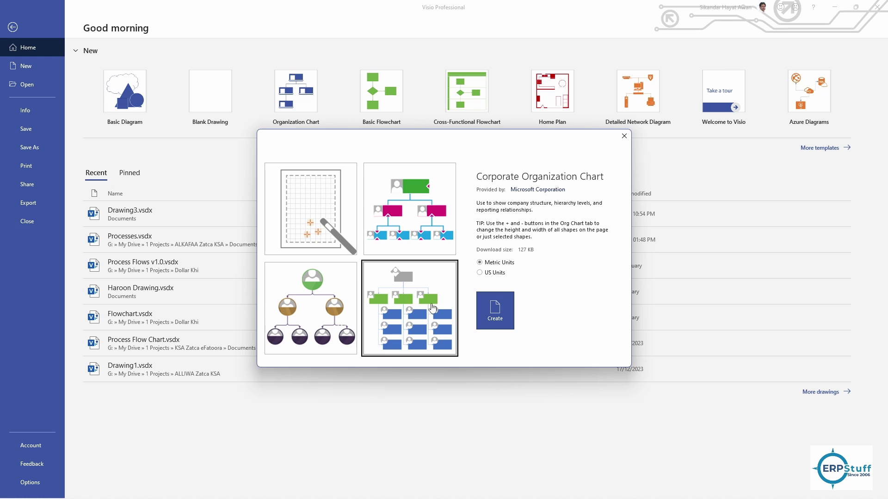
pyautogui.click(504, 315)
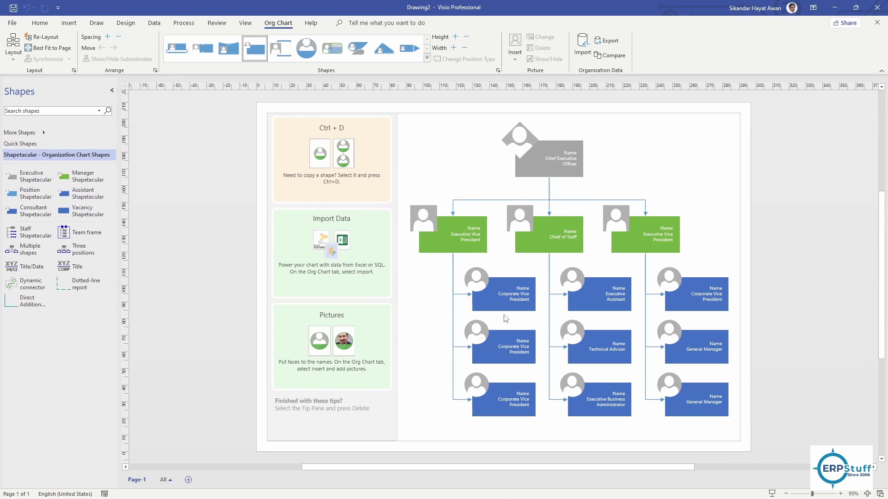
pyautogui.click(394, 281)
pyautogui.press('Delete')
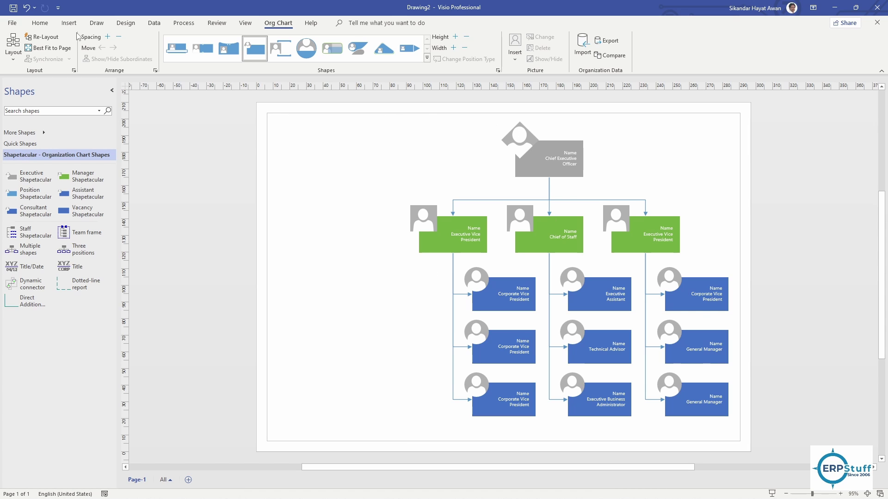
# - Re-layout the corporate chart and move all its shapes together back within the page
pyautogui.click(46, 36)
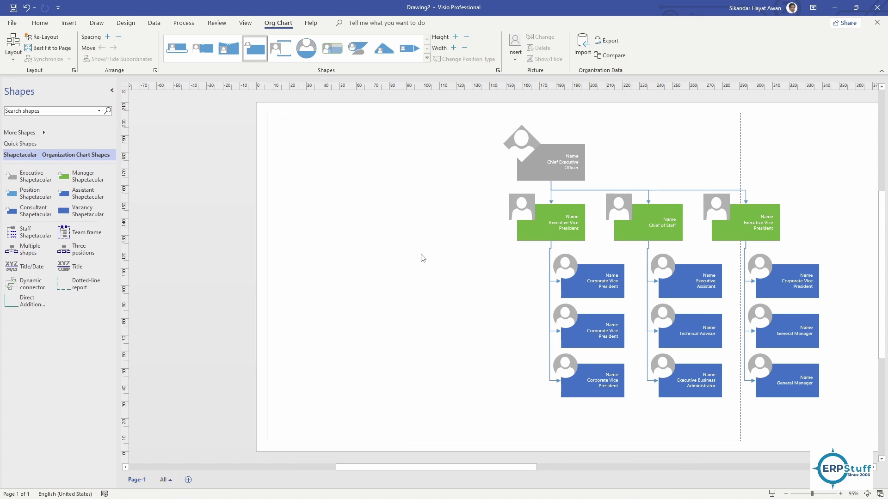
pyautogui.moveTo(485, 122); pyautogui.dragTo(855, 418)
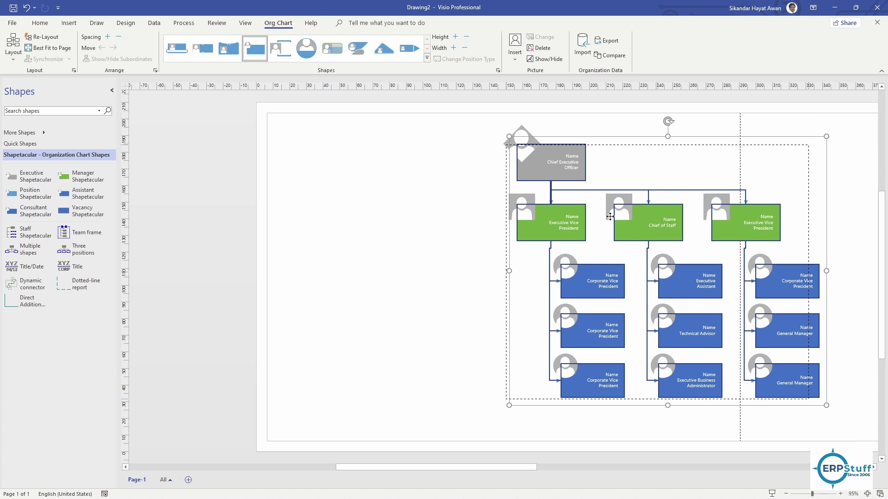
pyautogui.moveTo(645, 208); pyautogui.dragTo(493, 215)
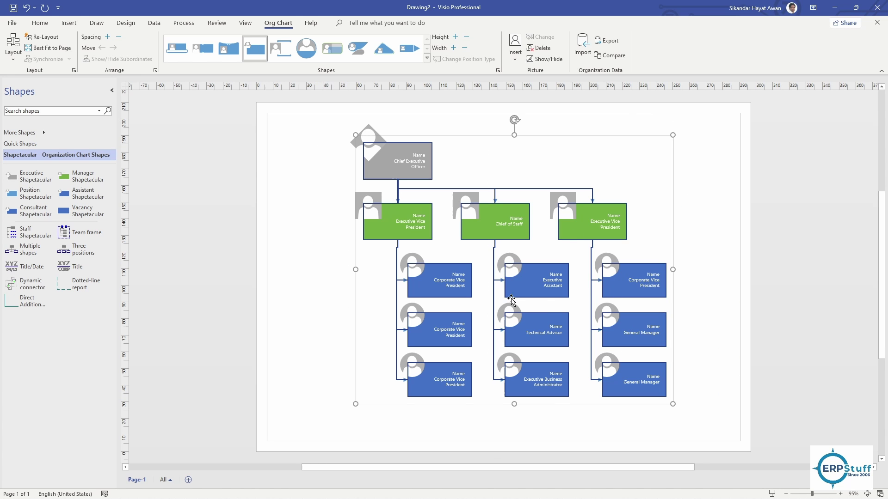
pyautogui.click(714, 290)
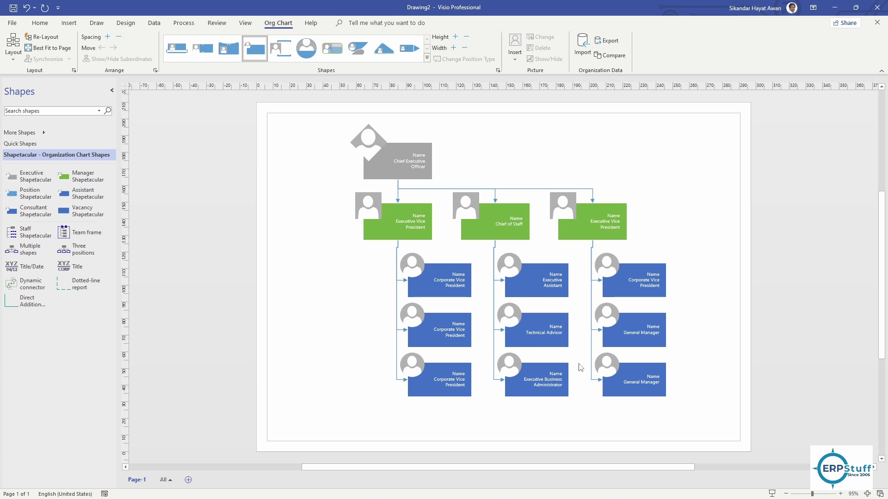
pyautogui.click(421, 160)
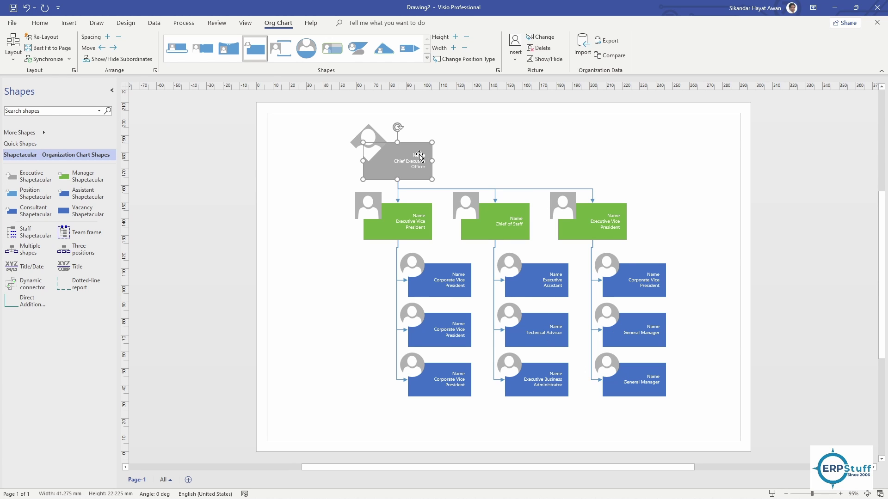
pyautogui.doubleClick(421, 159)
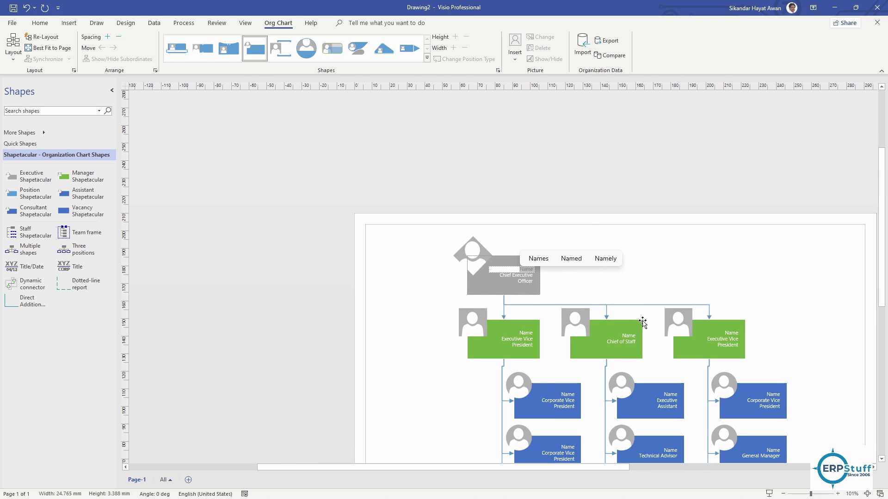
pyautogui.click(707, 203)
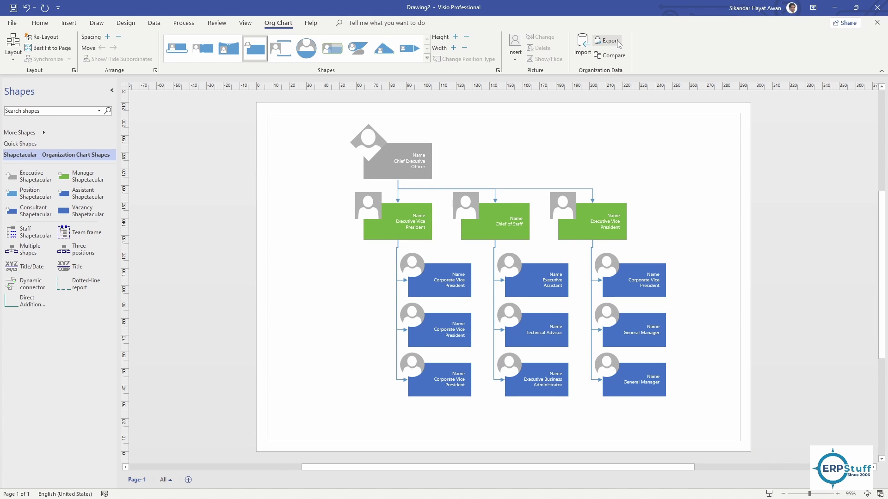
# - Export the corporate chart's organization data as an Excel workbook named test in the Documents\Visio folder
pyautogui.click(610, 41)
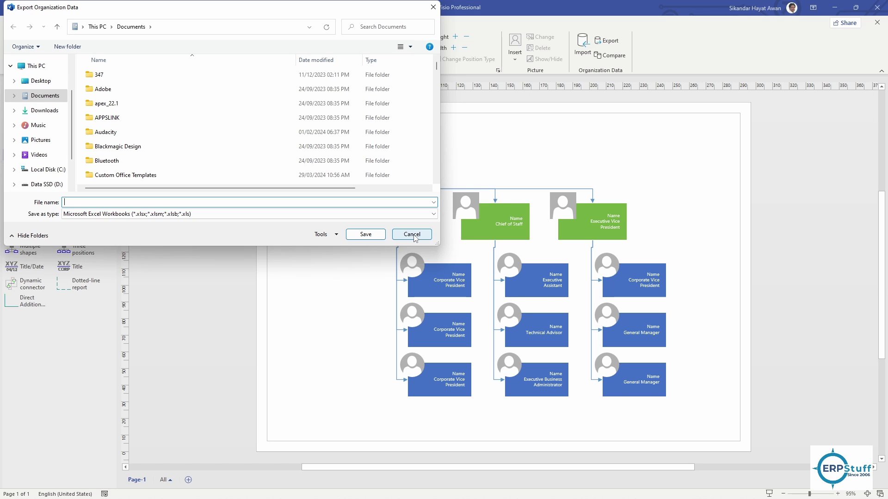
pyautogui.write('te')
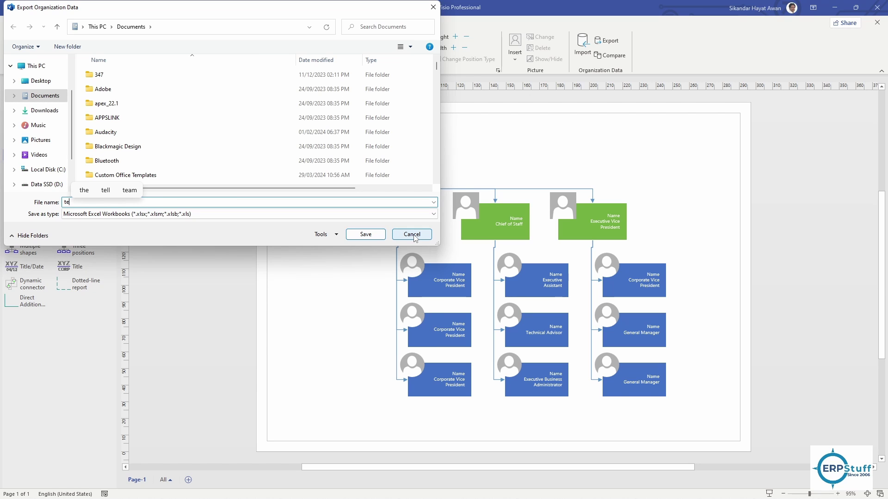
pyautogui.press('BackSpace')
pyautogui.press('BackSpace')
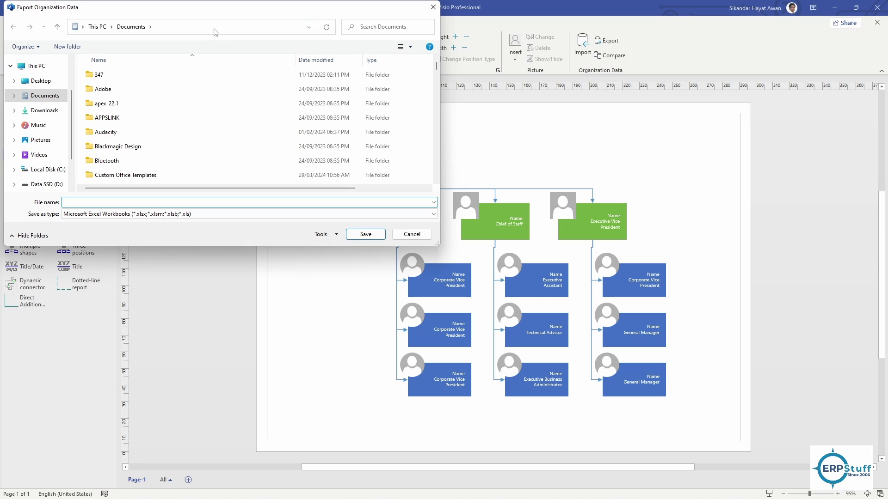
pyautogui.click(234, 27)
pyautogui.click(233, 27)
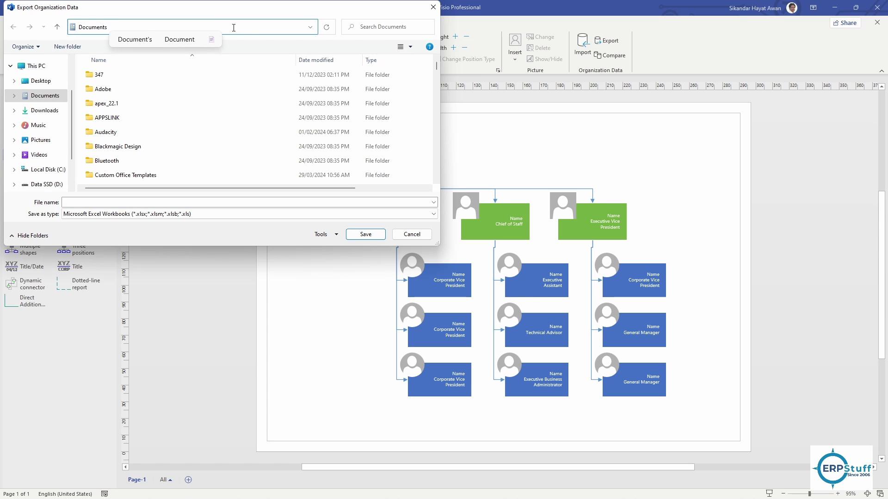
pyautogui.write('\\visio')
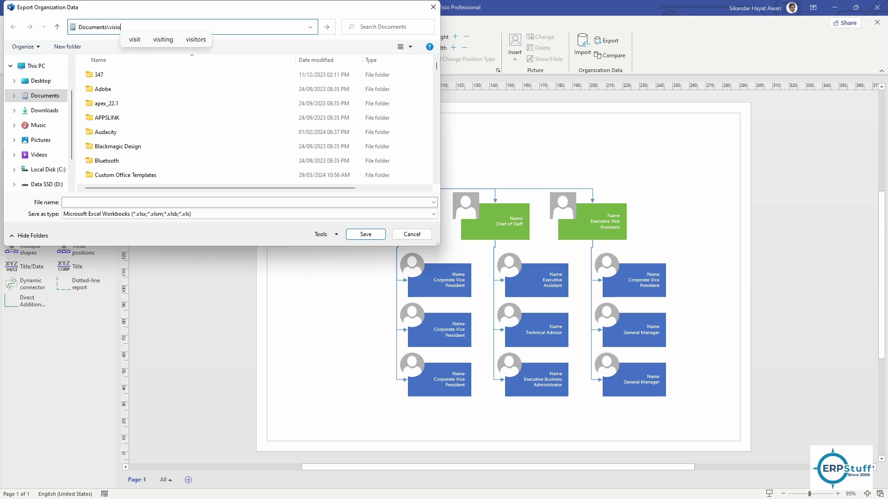
pyautogui.press('Return')
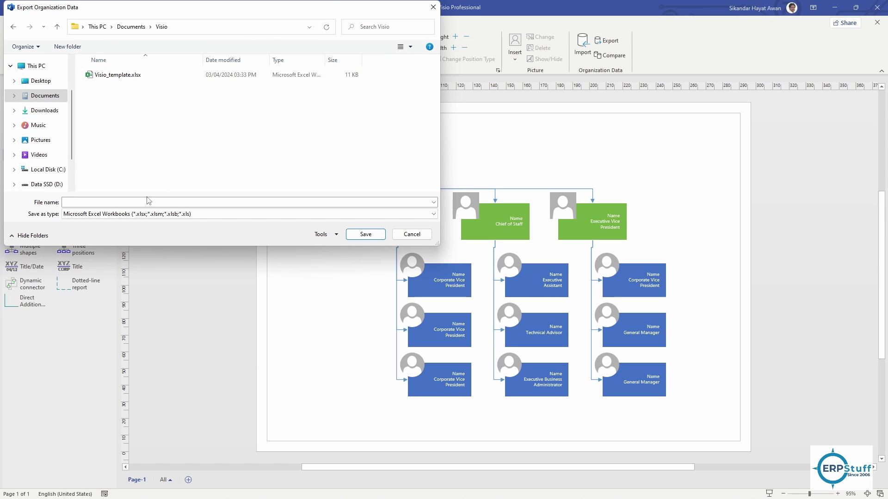
pyautogui.write('test')
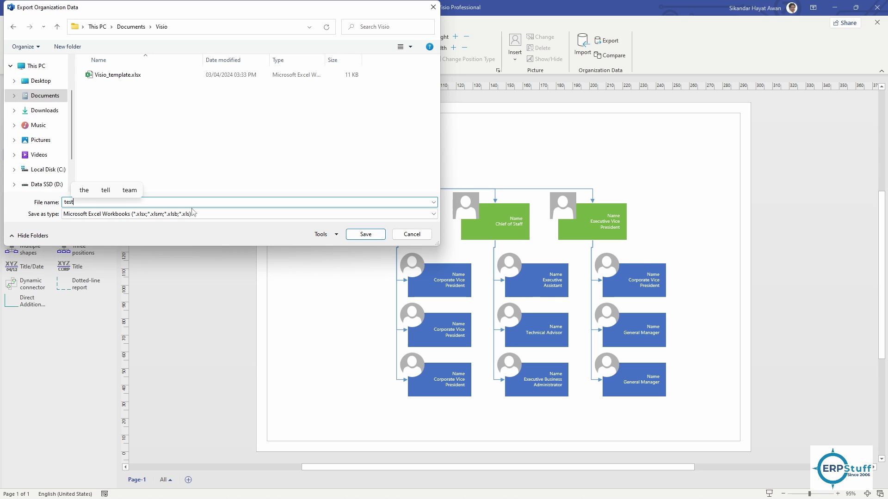
pyautogui.click(365, 234)
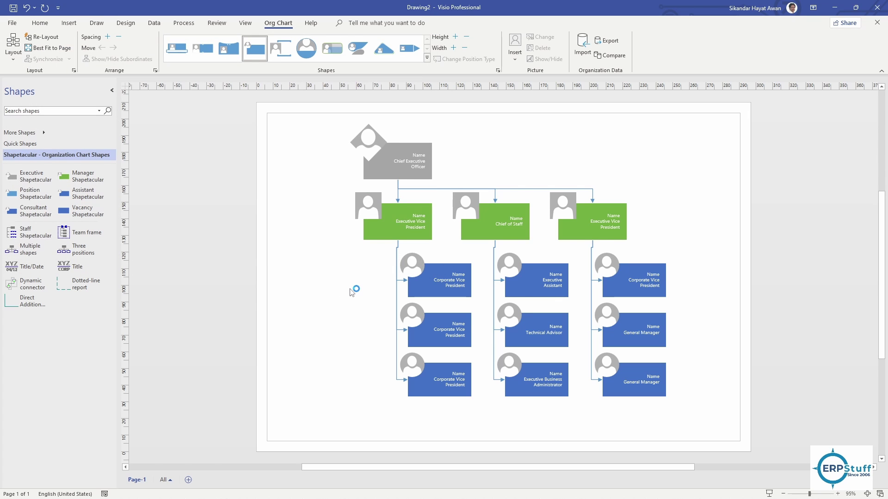
pyautogui.click(491, 288)
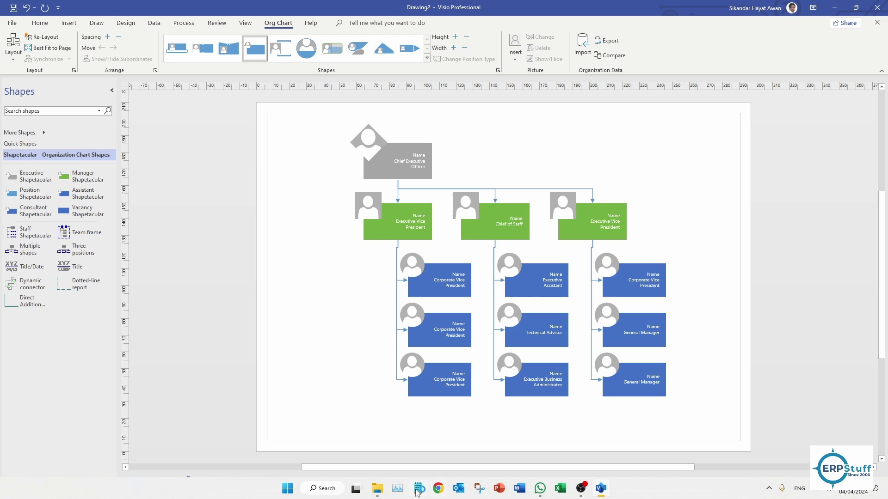
# - Switch to File Explorer, open test.xlsx and examine its Unique_ID, Reports_To and Master_Shape columns
pyautogui.click(378, 489)
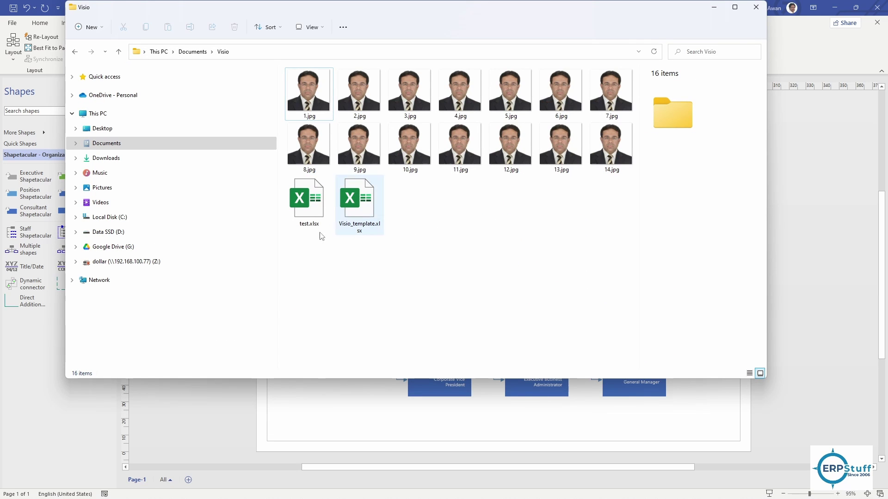
pyautogui.doubleClick(307, 202)
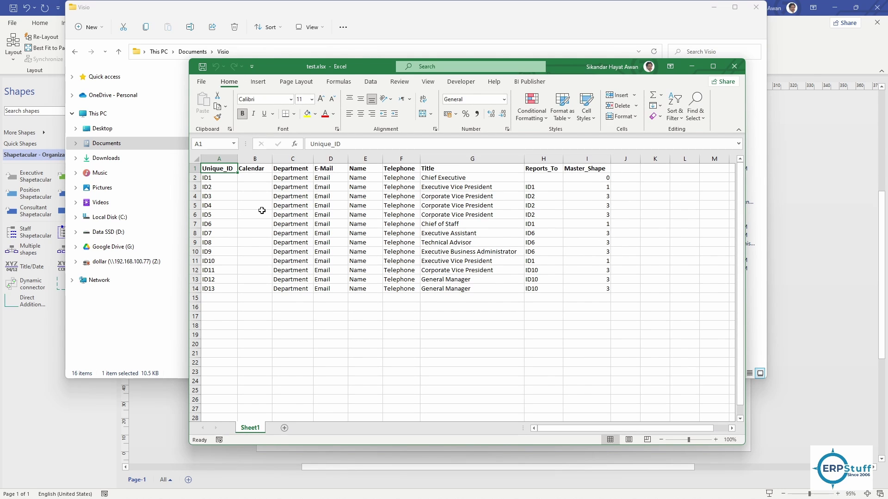
pyautogui.moveTo(209, 179); pyautogui.dragTo(209, 294)
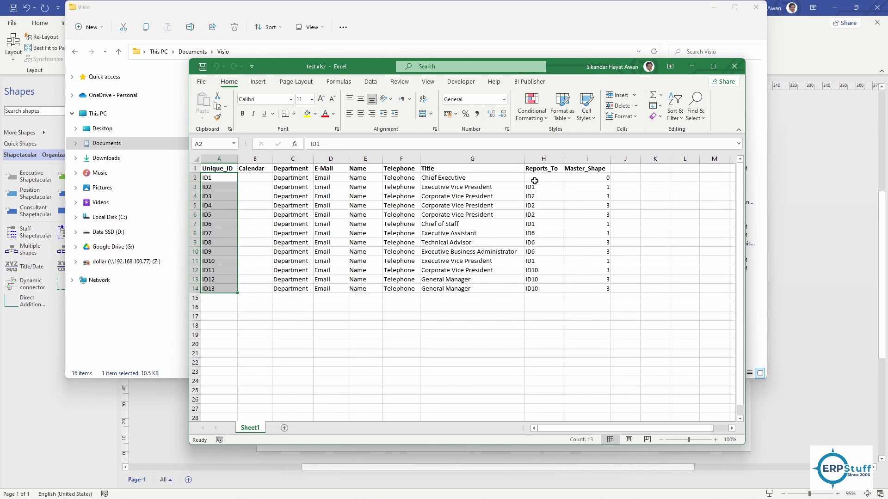
pyautogui.moveTo(532, 187); pyautogui.dragTo(544, 290)
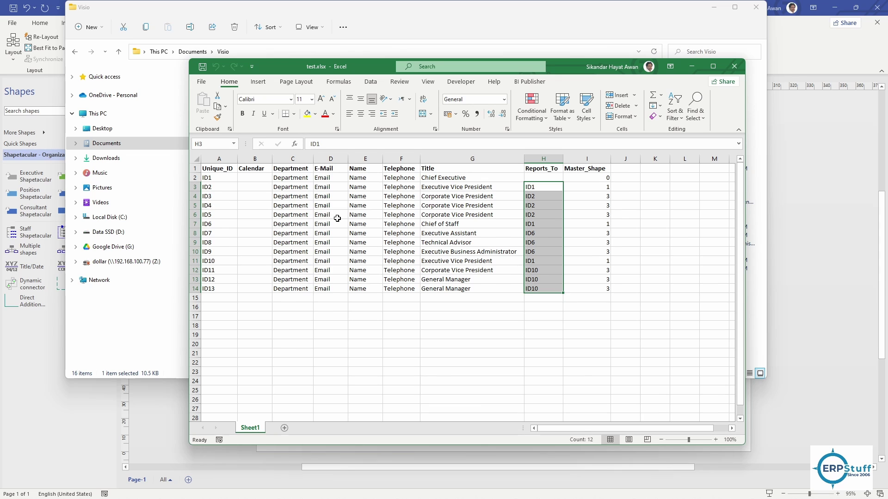
pyautogui.moveTo(595, 189); pyautogui.dragTo(601, 290)
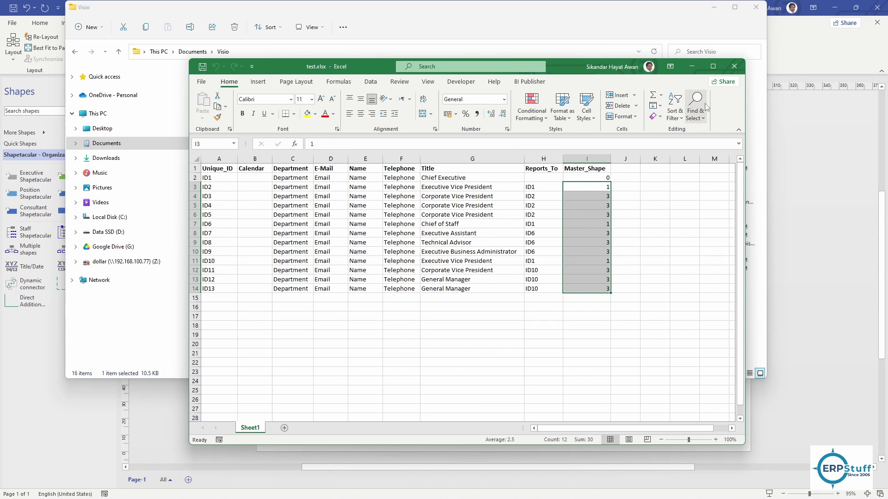
# - Close the test workbook and delete test.xlsx from the Visio folder
pyautogui.click(735, 66)
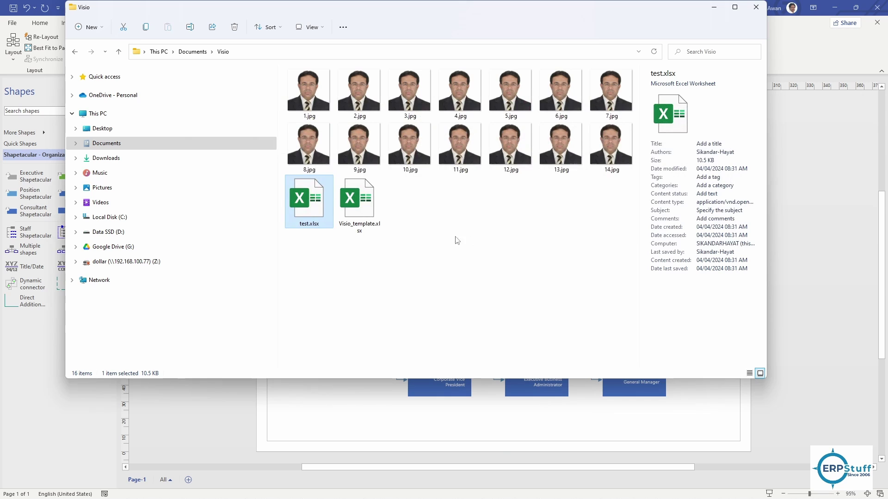
pyautogui.press('Delete')
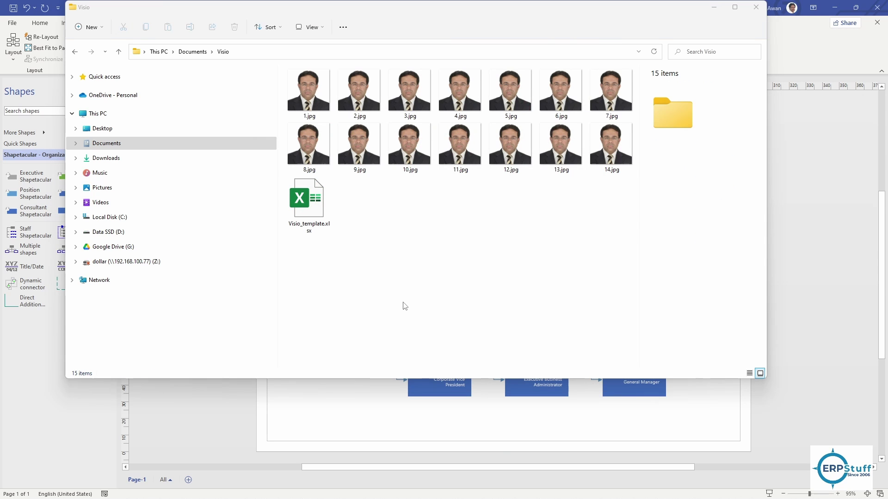
# - Open Visio_template.xlsx and examine how the highlighted Reports_To cells refer to the highlighted Unique_ID
pyautogui.doubleClick(323, 209)
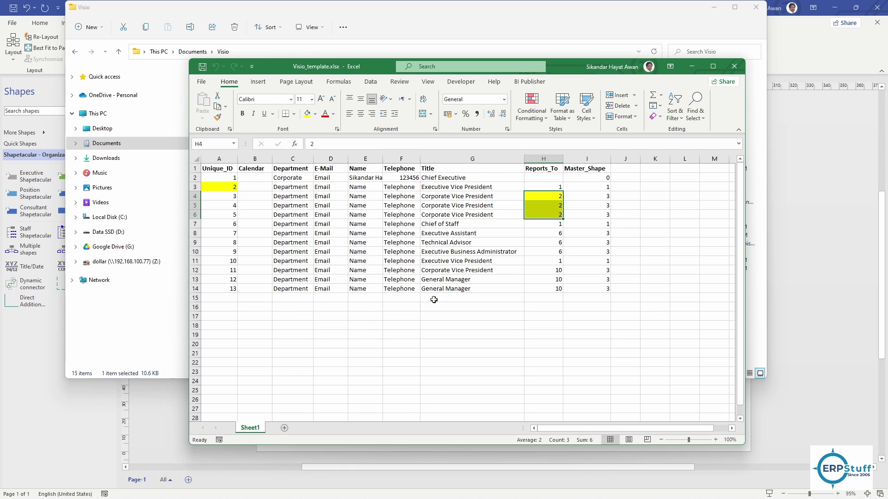
pyautogui.click(434, 318)
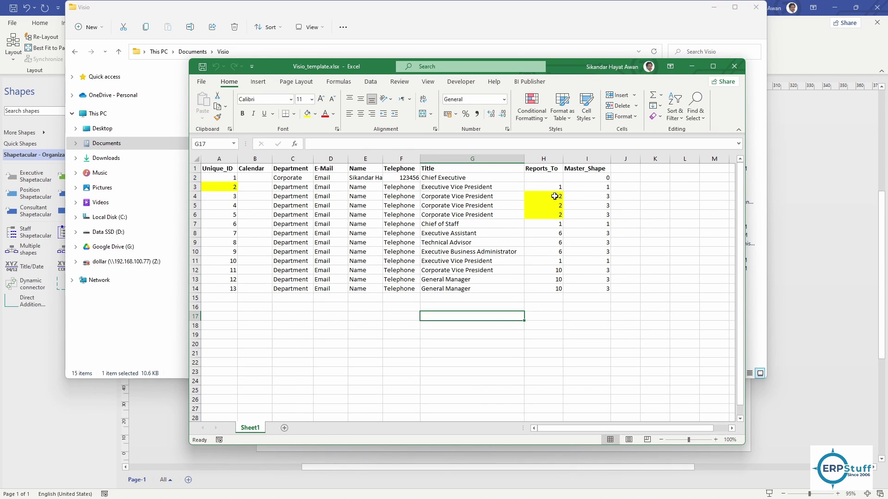
pyautogui.moveTo(556, 197); pyautogui.dragTo(557, 216)
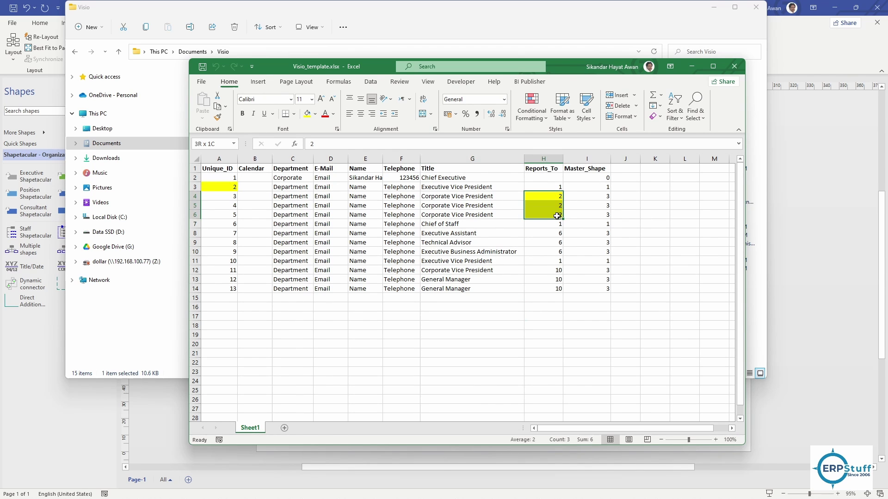
pyautogui.click(234, 190)
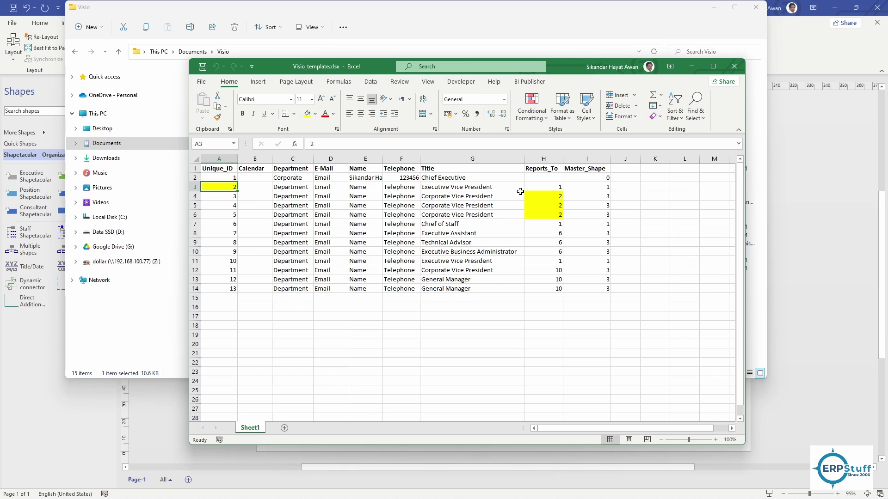
# - Review the template's Master_Shape codes and its Title and Telephone columns, and close the workbook
pyautogui.moveTo(601, 195); pyautogui.dragTo(589, 272)
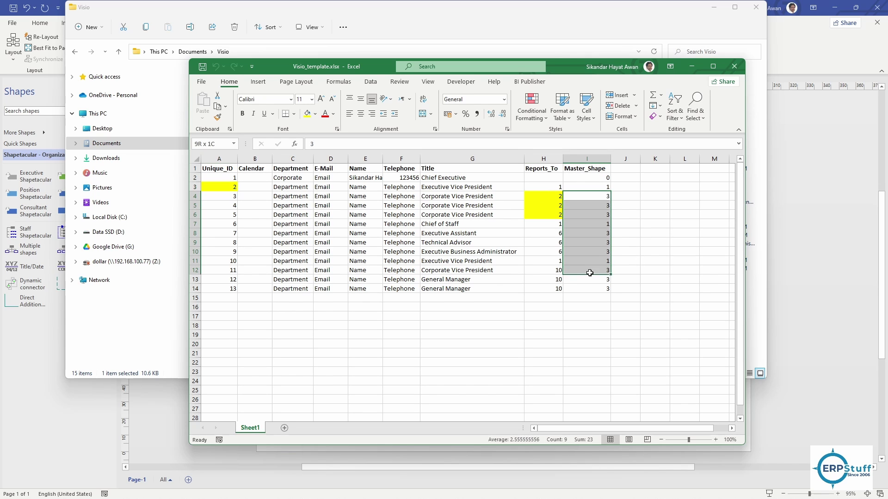
pyautogui.click(605, 177)
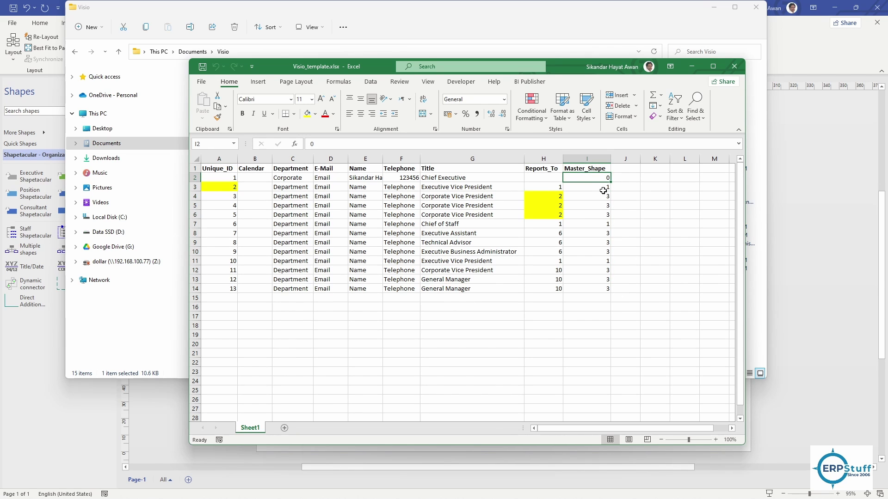
pyautogui.click(602, 187)
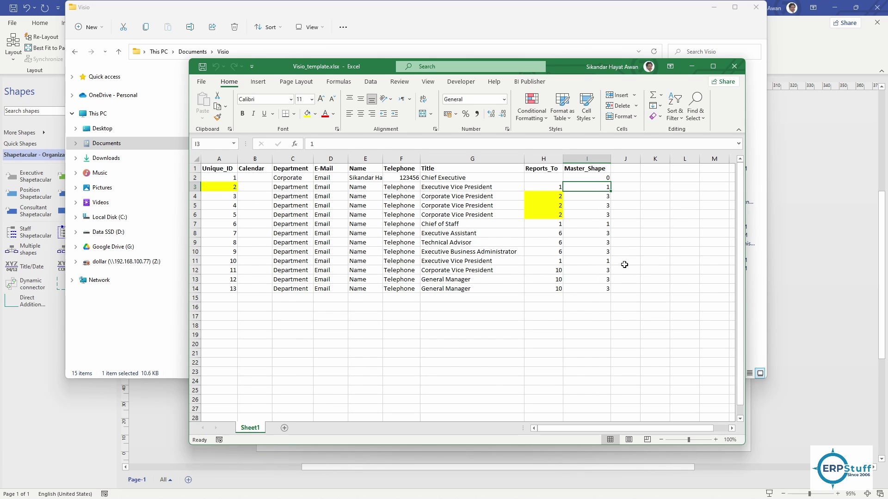
pyautogui.click(599, 203)
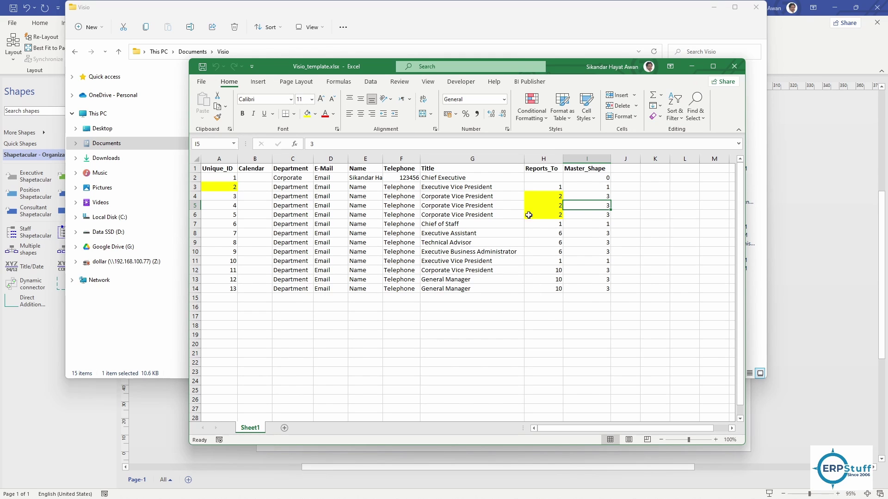
pyautogui.moveTo(488, 205); pyautogui.dragTo(491, 270)
pyautogui.moveTo(407, 206); pyautogui.dragTo(405, 279)
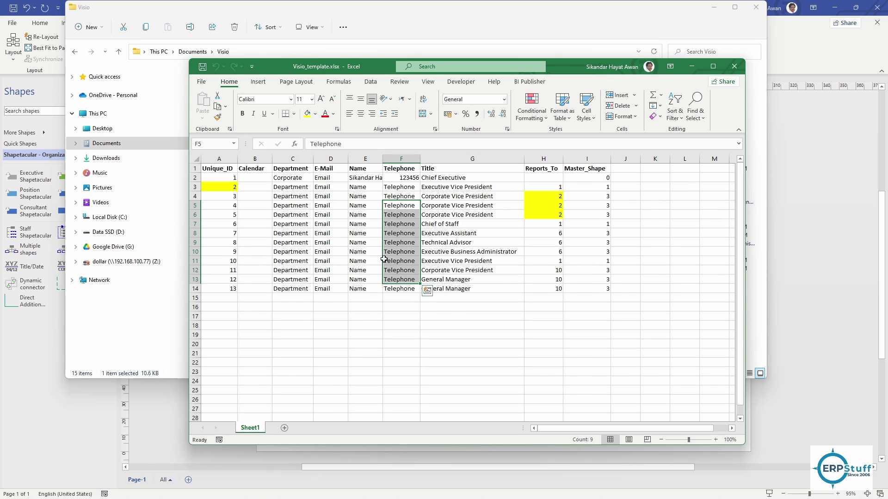
pyautogui.click(733, 69)
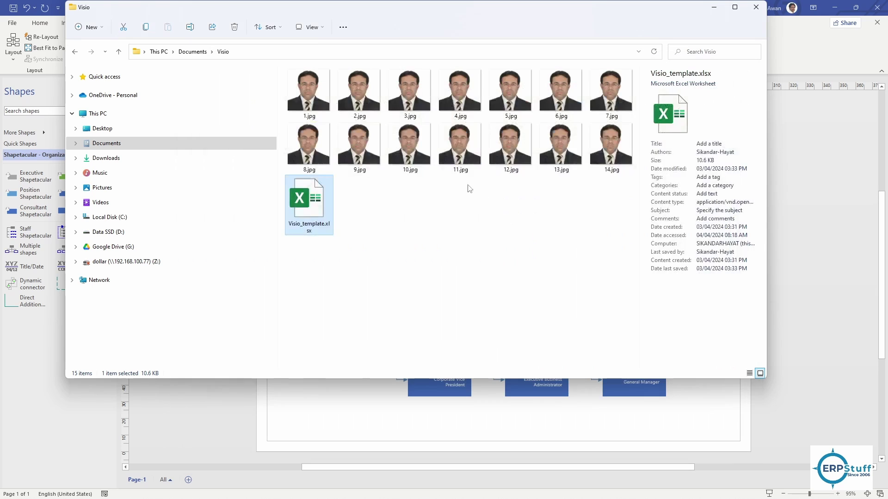
pyautogui.click(527, 248)
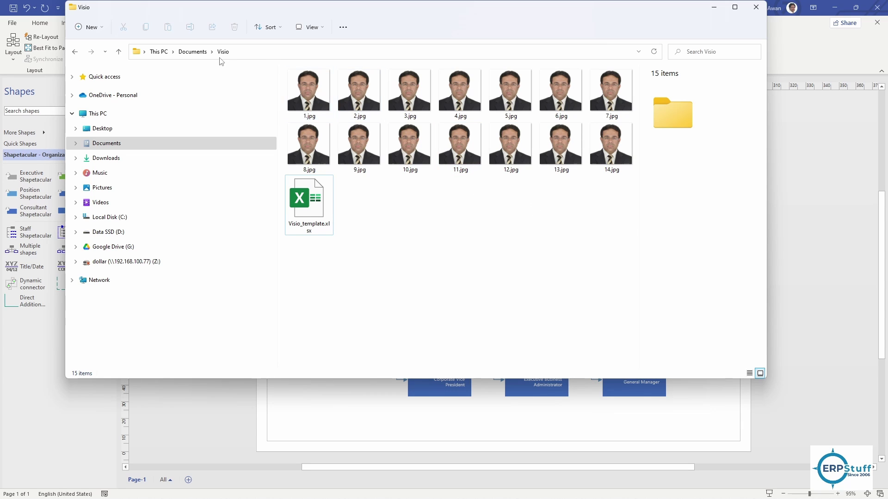
# - Switch back to Visio and create a new drawing from the Organization Chart Wizard template in metric units
pyautogui.click(719, 8)
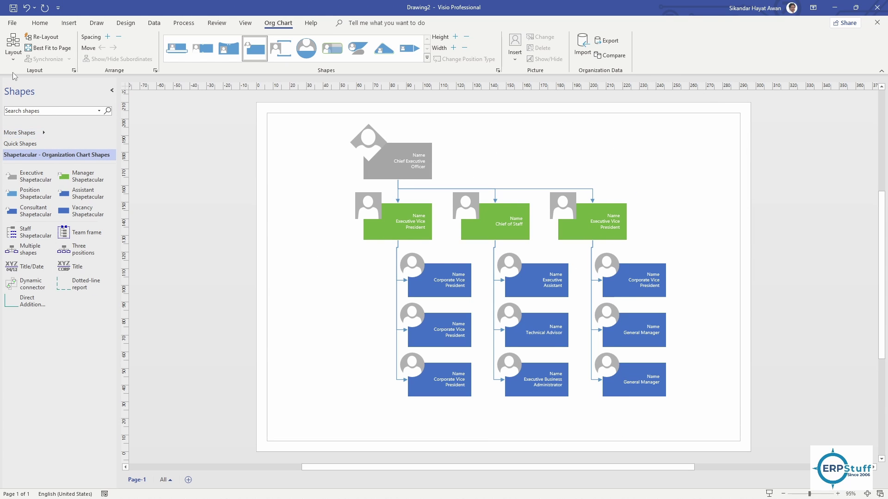
pyautogui.click(12, 23)
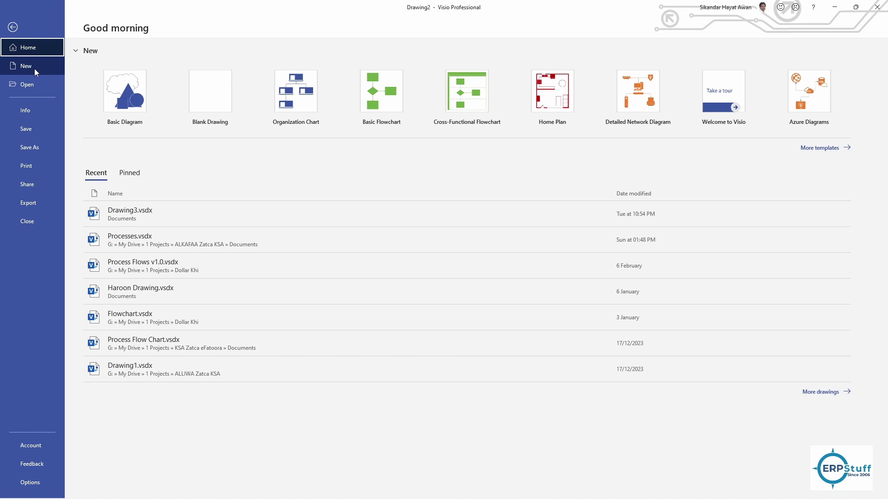
pyautogui.click(306, 109)
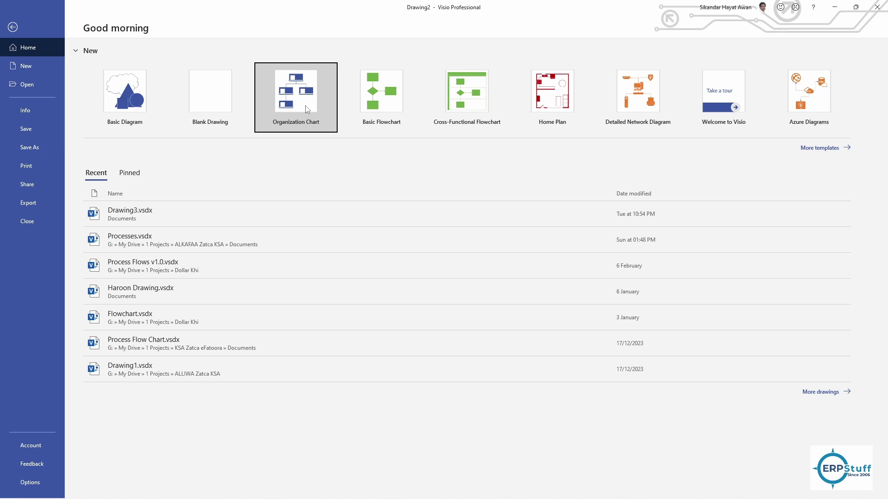
pyautogui.click(337, 229)
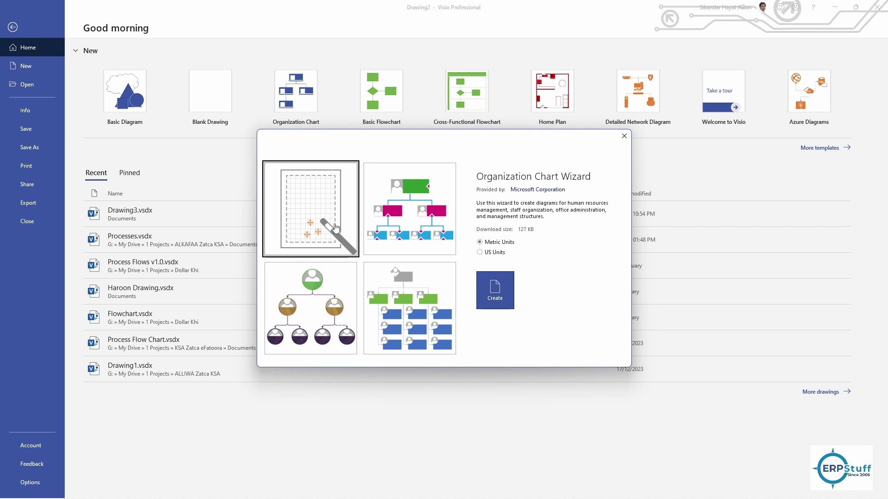
pyautogui.click(502, 299)
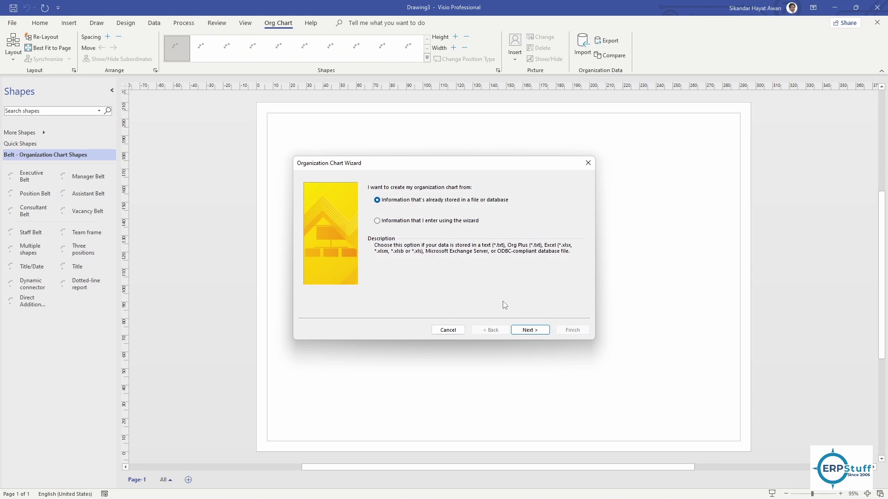
# - Base the organization chart on stored information in the Excel file D:\Documents\Visio\Visio_template.xlsx, checking that file in the Visio folder
pyautogui.click(520, 330)
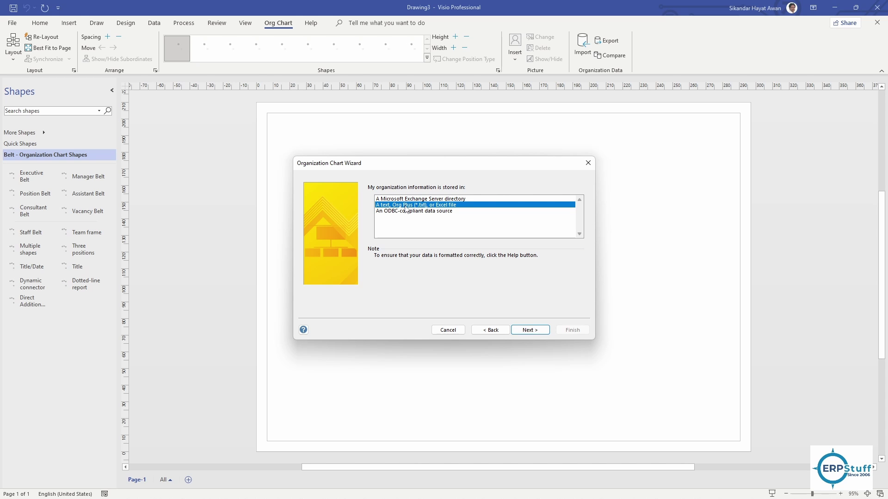
pyautogui.click(533, 331)
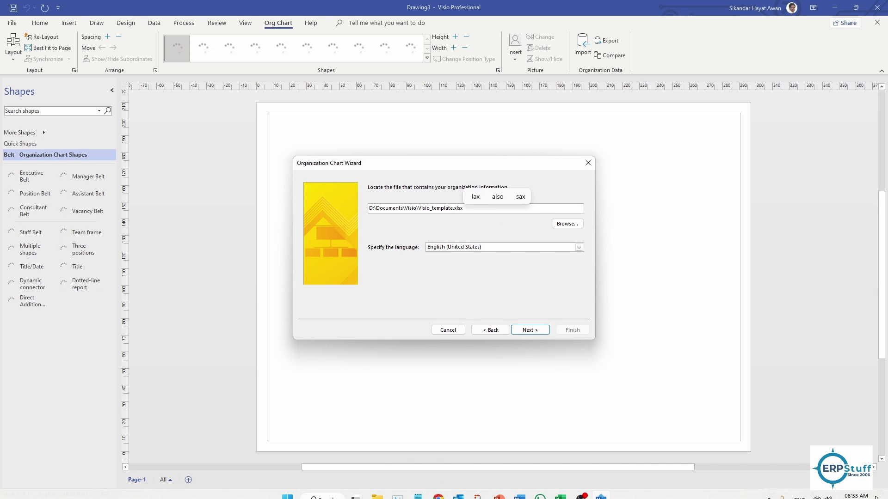
pyautogui.click(378, 489)
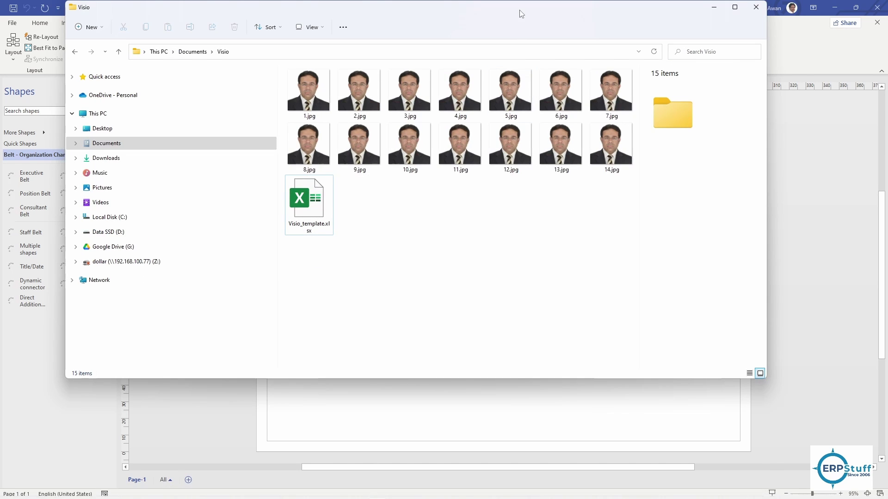
pyautogui.moveTo(521, 14); pyautogui.dragTo(532, 243)
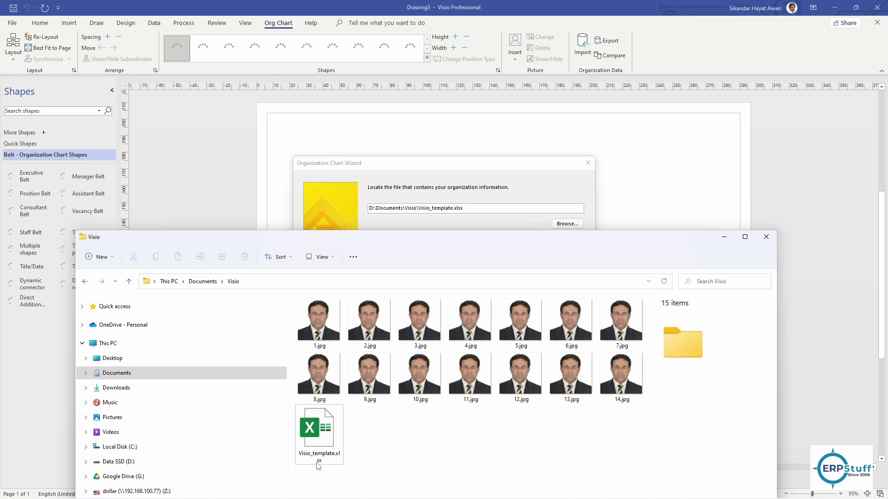
pyautogui.click(319, 460)
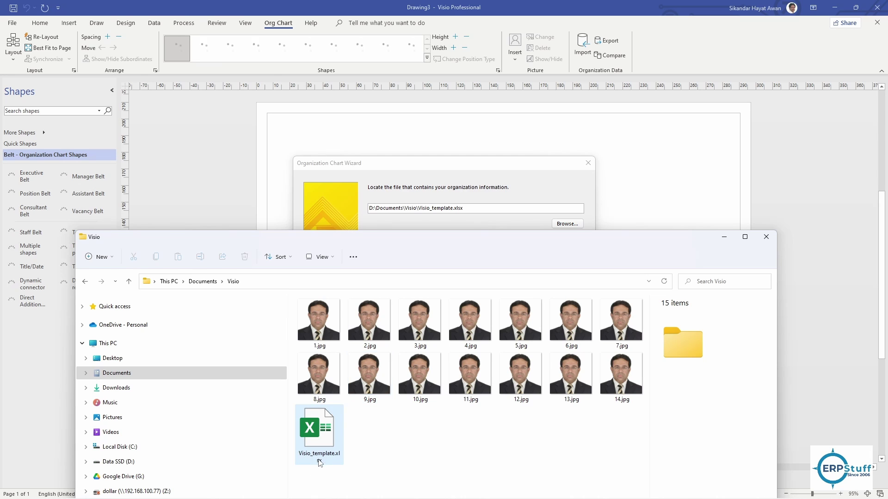
pyautogui.click(723, 237)
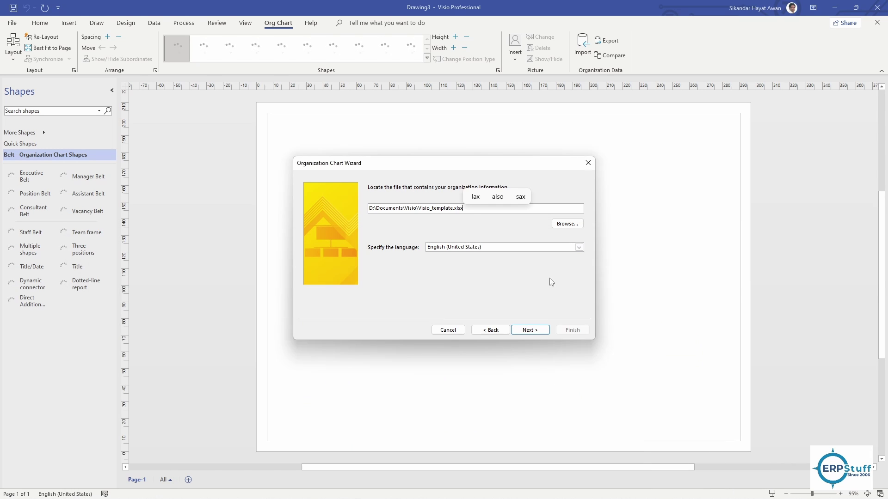
pyautogui.click(530, 330)
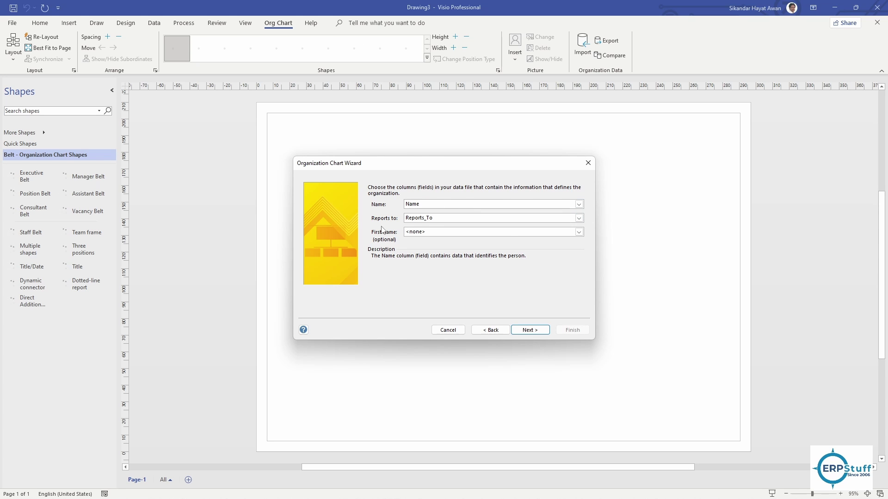
# - Map the Name and Reports_To columns, and accept Name, Title and Department as both displayed fields and shape data fields
pyautogui.click(428, 220)
pyautogui.click(428, 220)
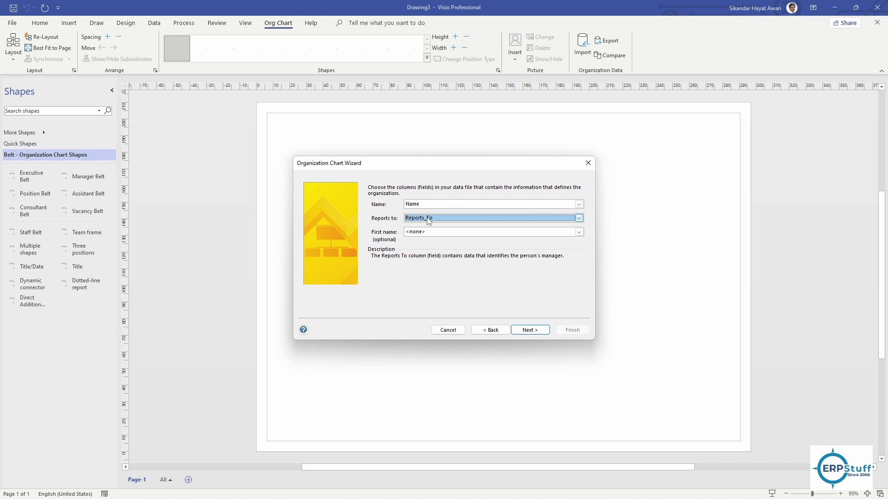
pyautogui.click(428, 220)
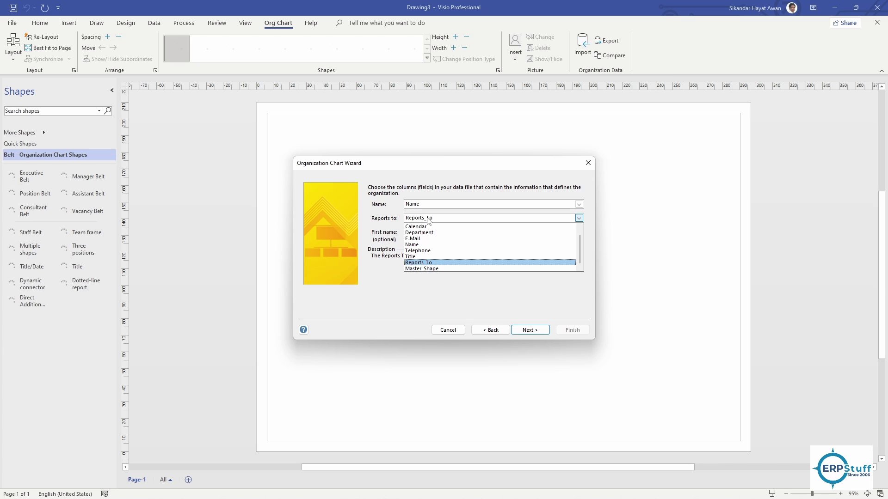
pyautogui.click(428, 220)
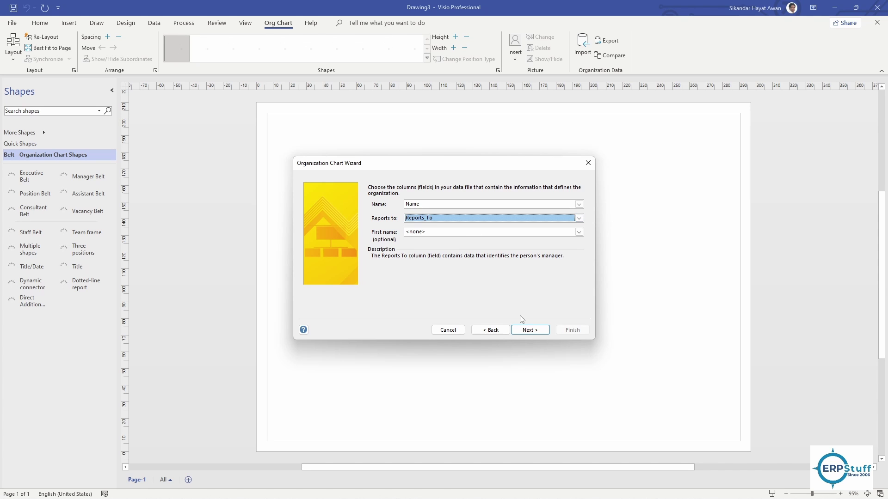
pyautogui.click(527, 332)
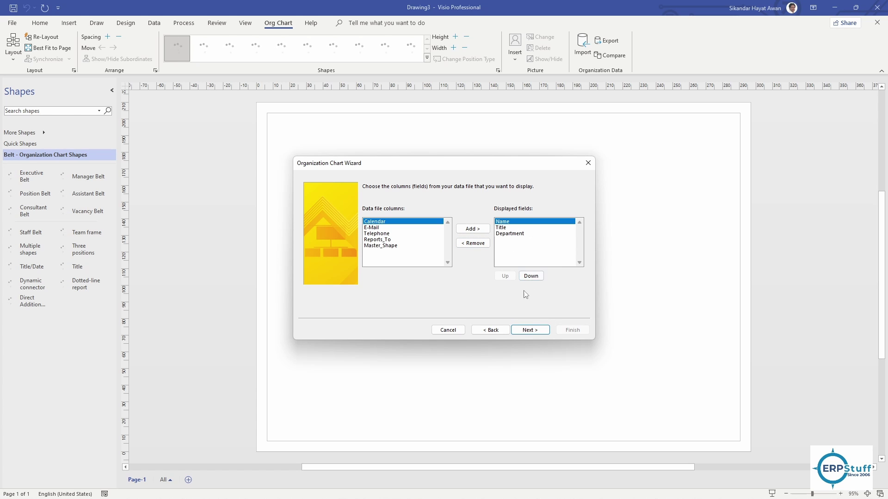
pyautogui.click(527, 333)
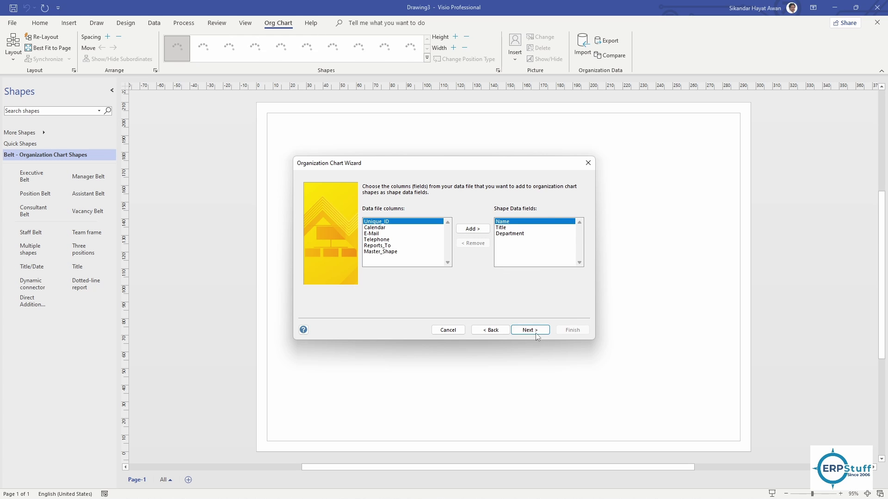
pyautogui.click(536, 334)
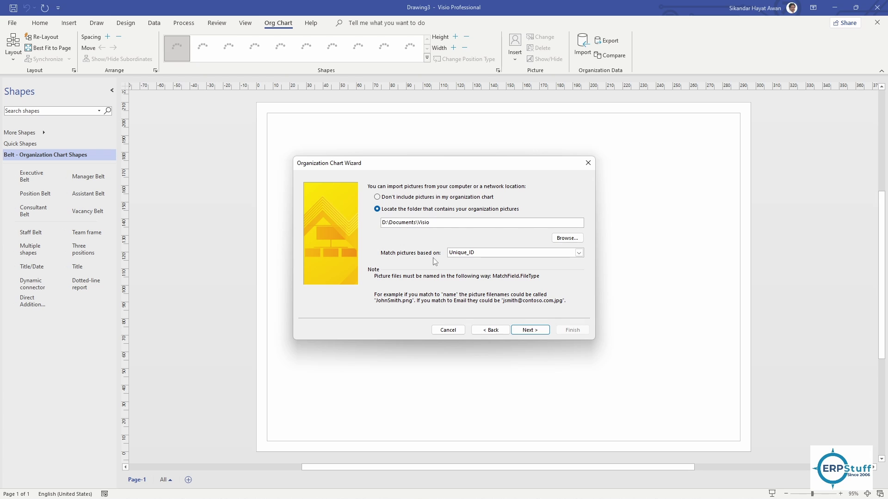
# - Match pictures from D:\Documents\Visio by Unique_ID and generate the chart with automatic page breaks from the top executive
pyautogui.click(482, 255)
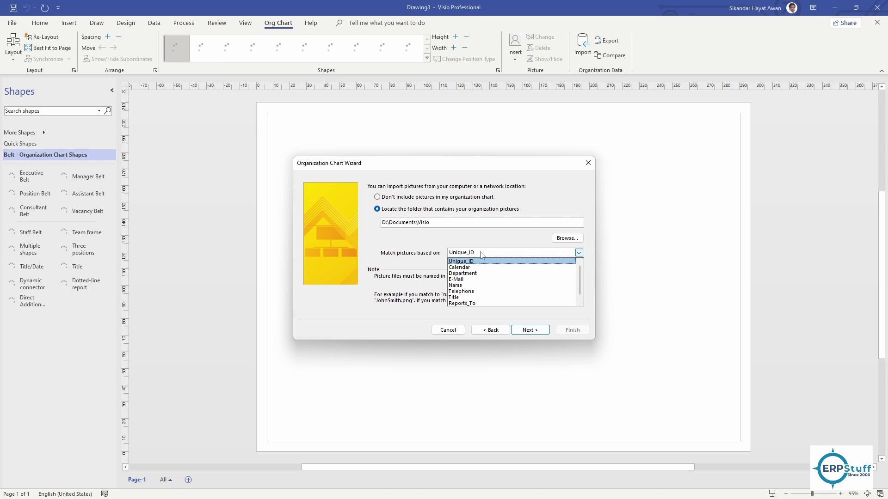
pyautogui.click(481, 255)
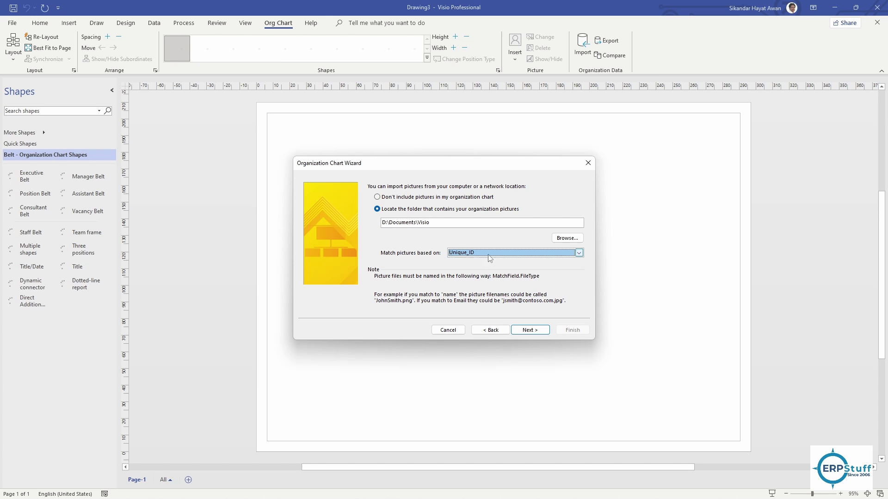
pyautogui.click(533, 332)
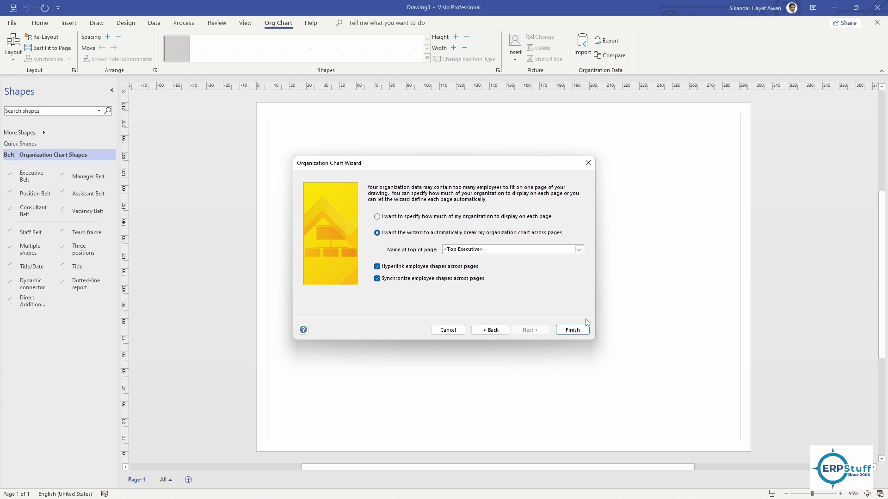
pyautogui.click(573, 329)
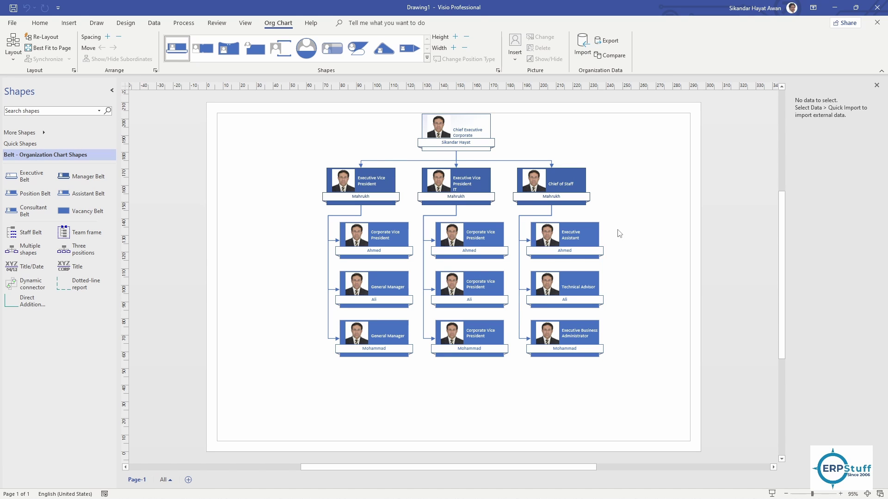
# - Start a custom data import from the Excel workbook D:\Documents\Visio\Visio_template.xlsx
pyautogui.click(154, 23)
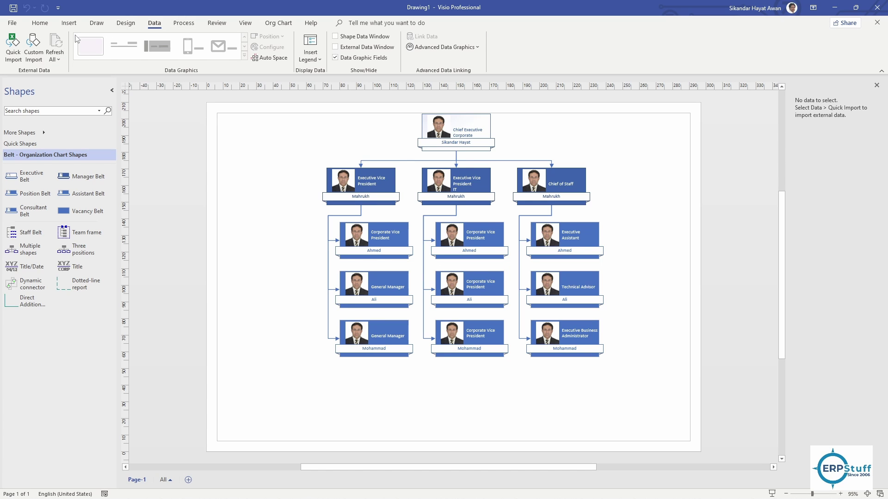
pyautogui.click(34, 47)
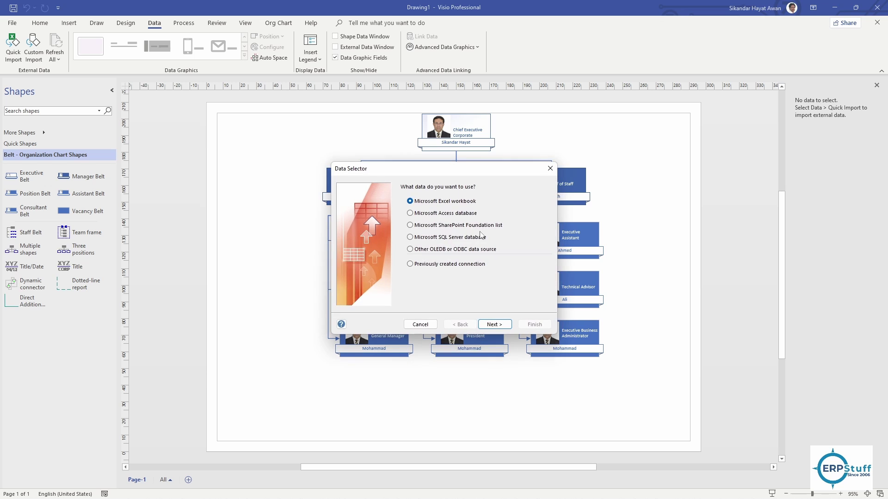
pyautogui.click(496, 324)
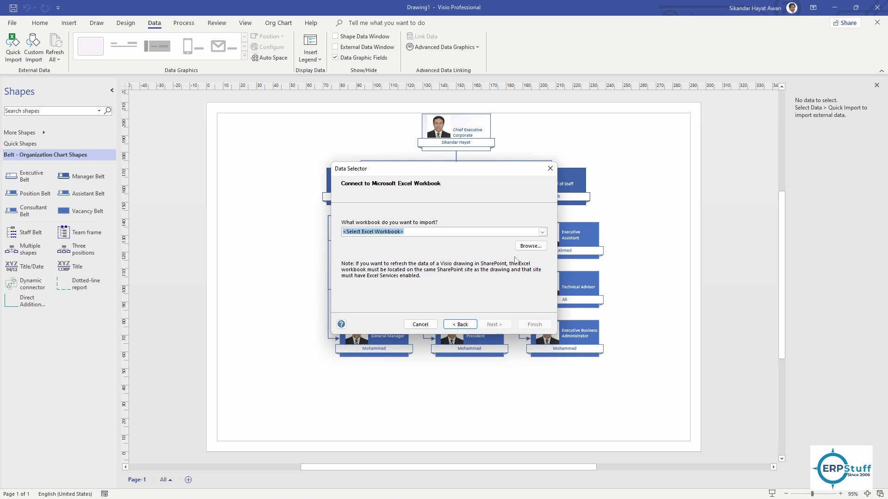
pyautogui.click(541, 232)
pyautogui.click(416, 247)
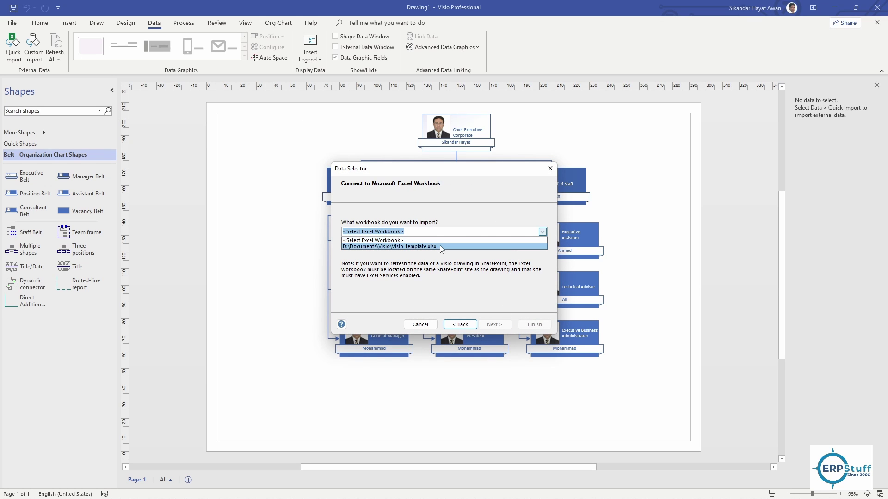
pyautogui.click(500, 325)
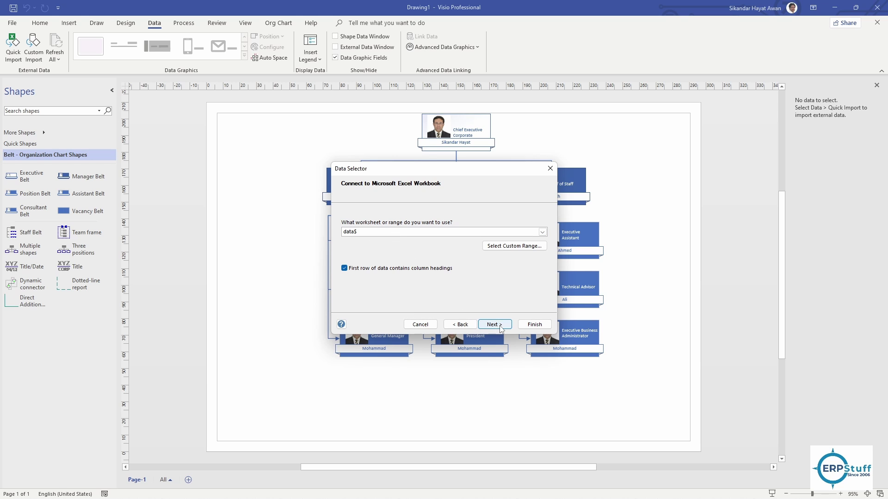
# - Import all columns and rows of the data$ worksheet, with Unique_ID as the refresh identifier
pyautogui.click(495, 325)
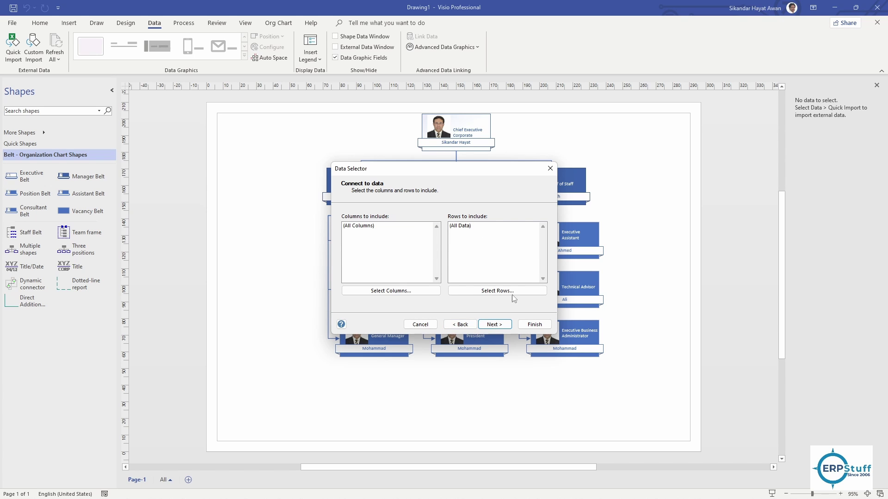
pyautogui.click(495, 325)
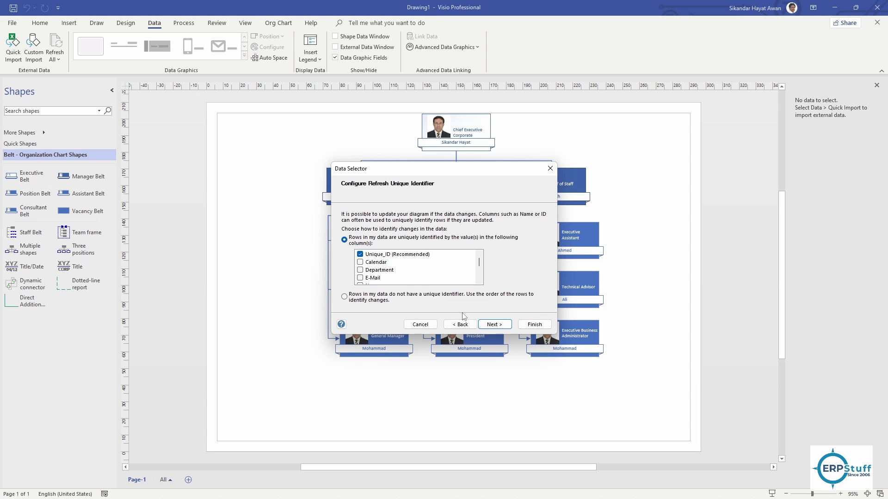
pyautogui.click(498, 327)
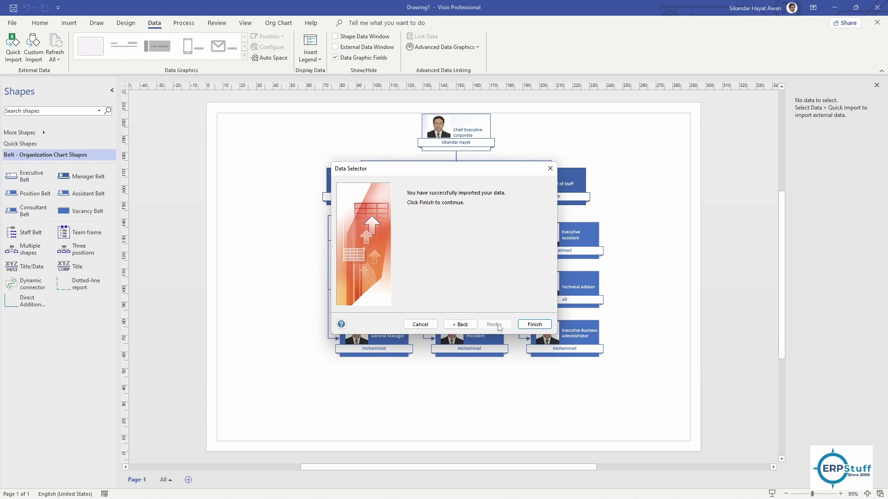
pyautogui.click(532, 325)
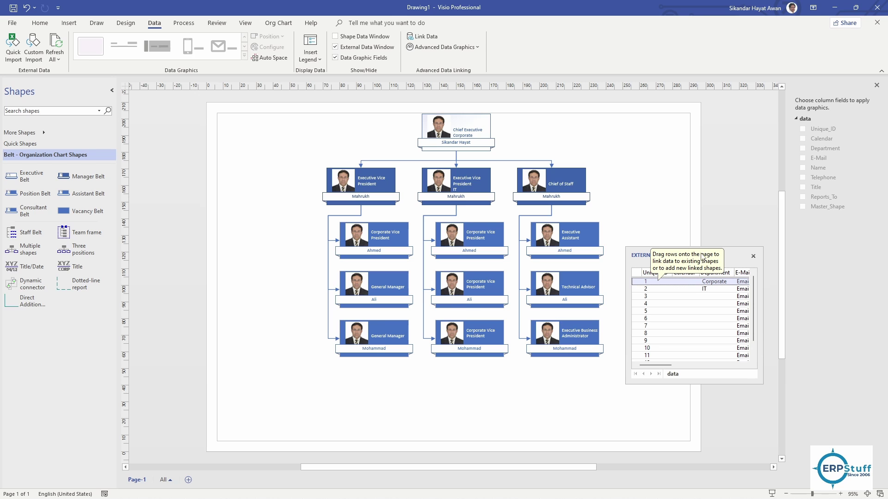
# - Move the External Data window below the chart, widen it to show all columns, and reduce its height
pyautogui.moveTo(729, 255)
pyautogui.mouseDown()
pyautogui.moveTo(569, 302)
pyautogui.moveTo(319, 296)
pyautogui.moveTo(324, 326)
pyautogui.moveTo(314, 326)
pyautogui.mouseUp()
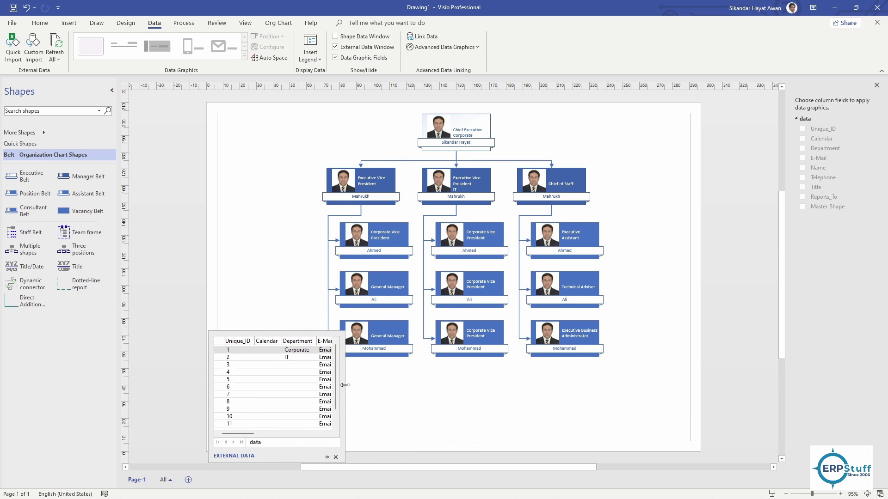
pyautogui.moveTo(345, 386); pyautogui.dragTo(692, 389)
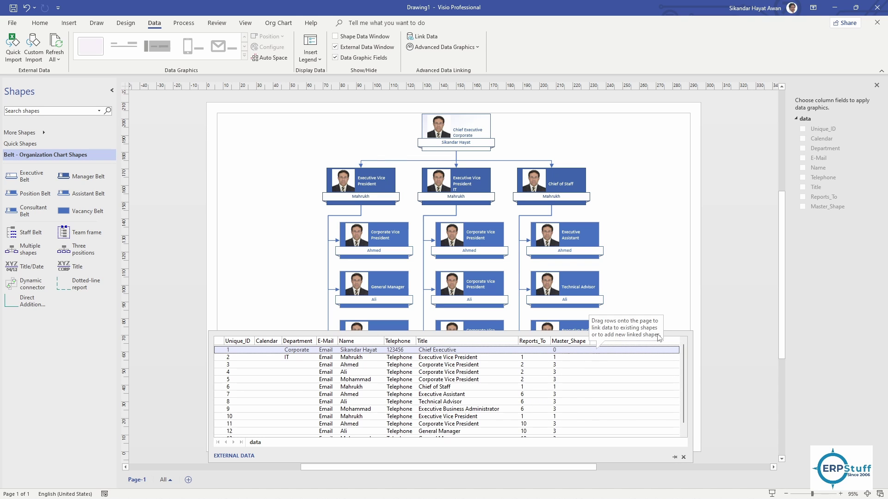
pyautogui.moveTo(673, 331); pyautogui.dragTo(673, 363)
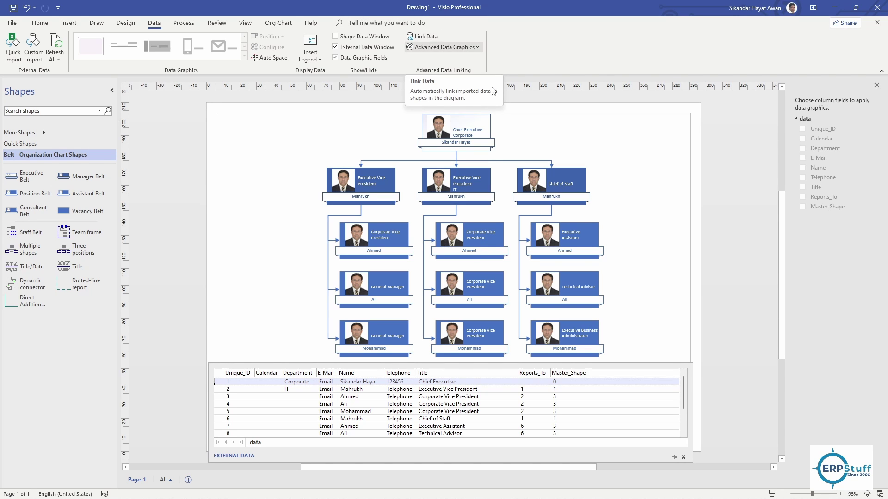
# - Select all shapes on the page and start automatically linking the imported data to the selected shapes
pyautogui.click(635, 231)
pyautogui.hotkey('ctrl', 'a')
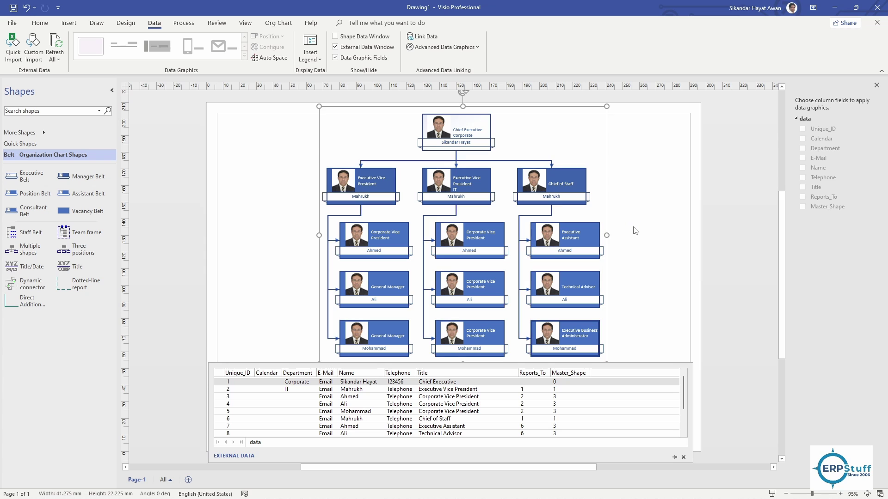
pyautogui.click(432, 38)
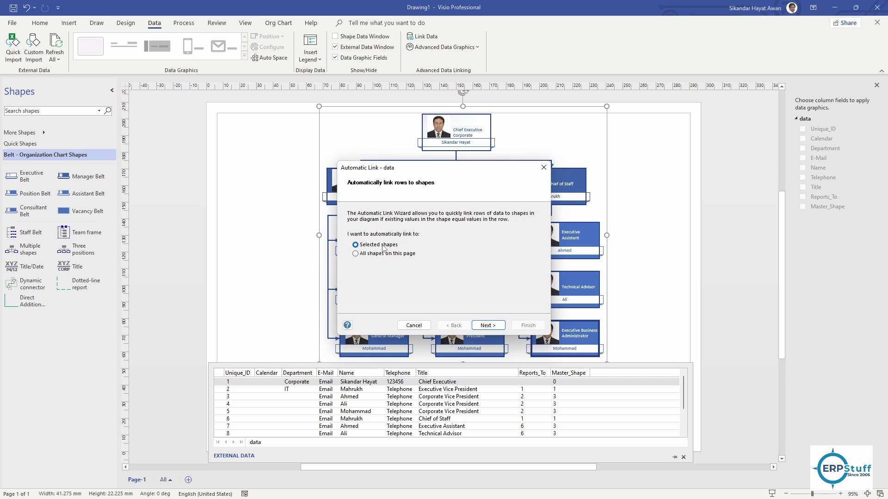
pyautogui.click(488, 325)
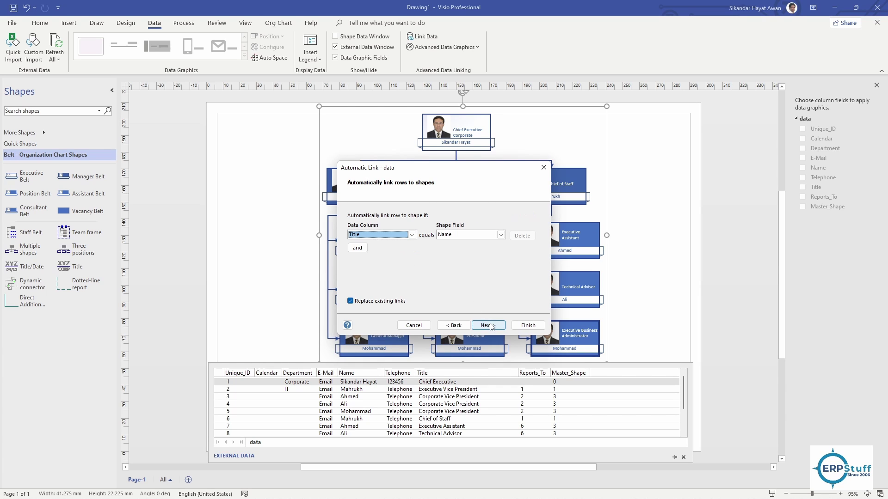
# - Match the Unique_ID data column to the Unique_ID shape field and finish automatically linking the rows to the selected shapes
pyautogui.click(401, 238)
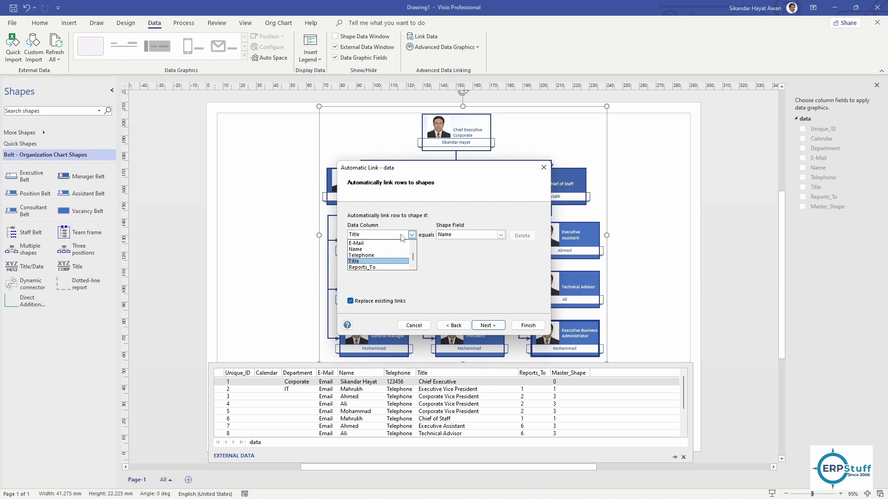
pyautogui.scroll(1, 383, 258)
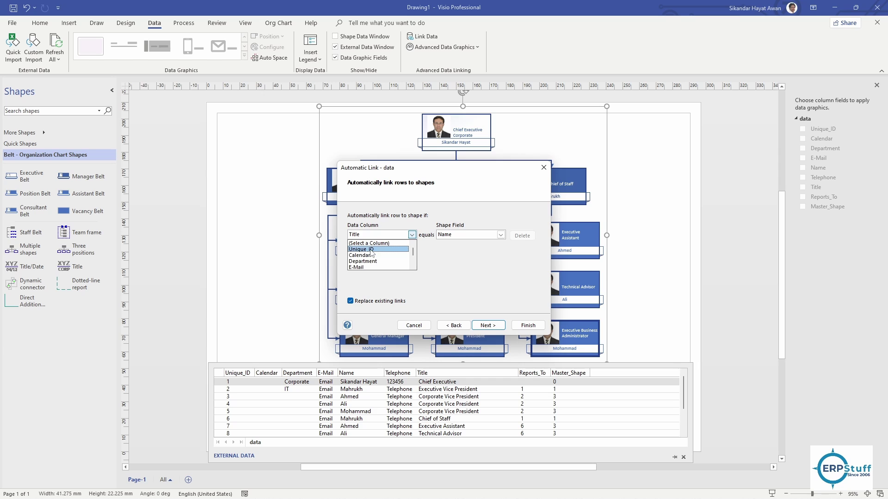
pyautogui.click(375, 243)
pyautogui.click(460, 234)
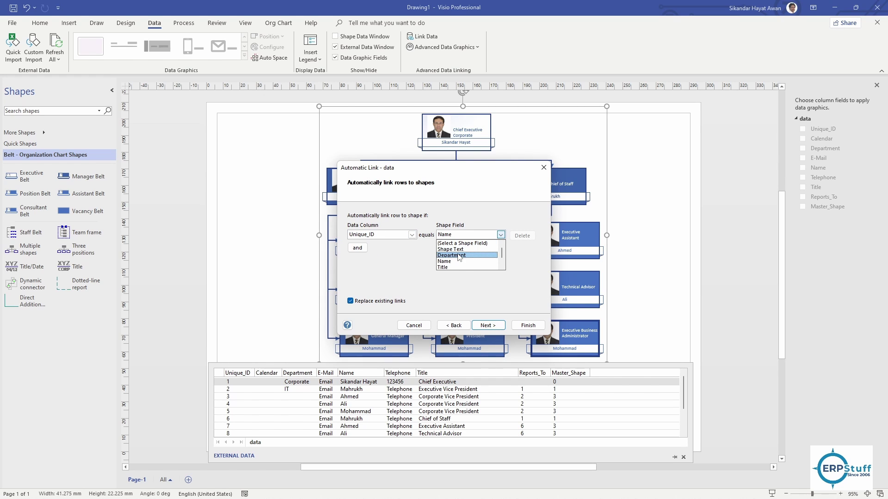
pyautogui.scroll(-2, 459, 257)
pyautogui.scroll(2, 460, 259)
pyautogui.scroll(-2, 461, 260)
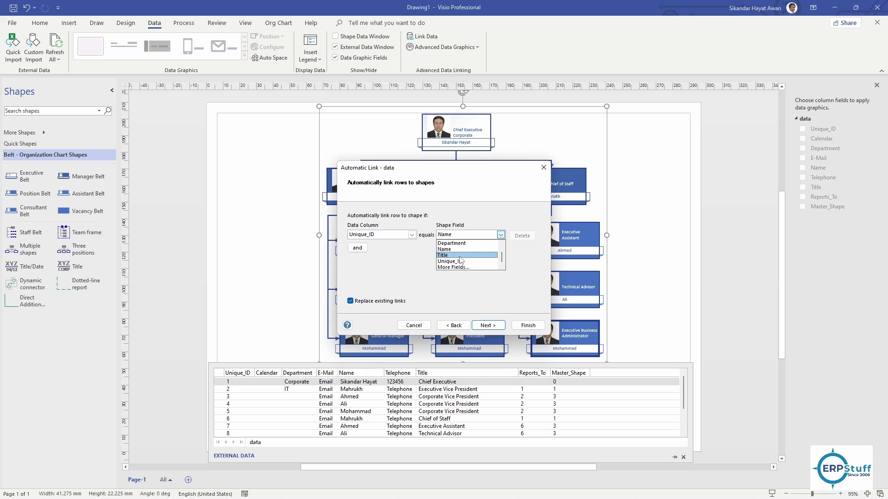
pyautogui.click(460, 261)
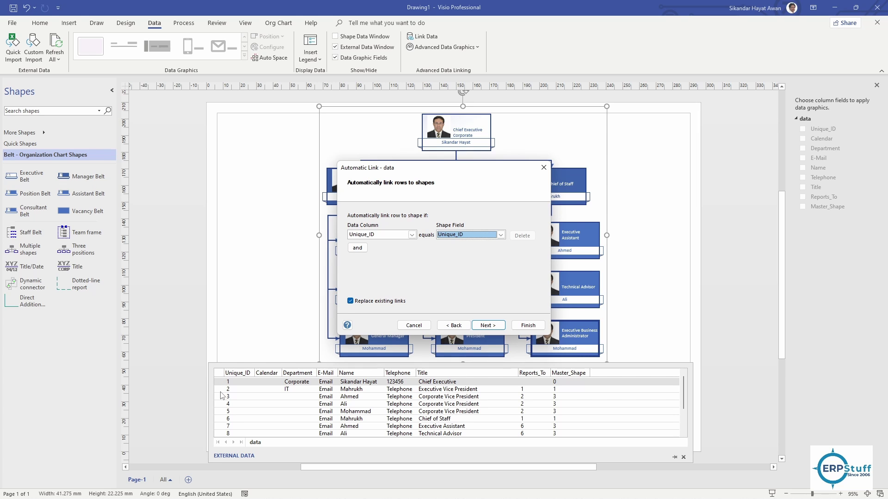
pyautogui.click(485, 327)
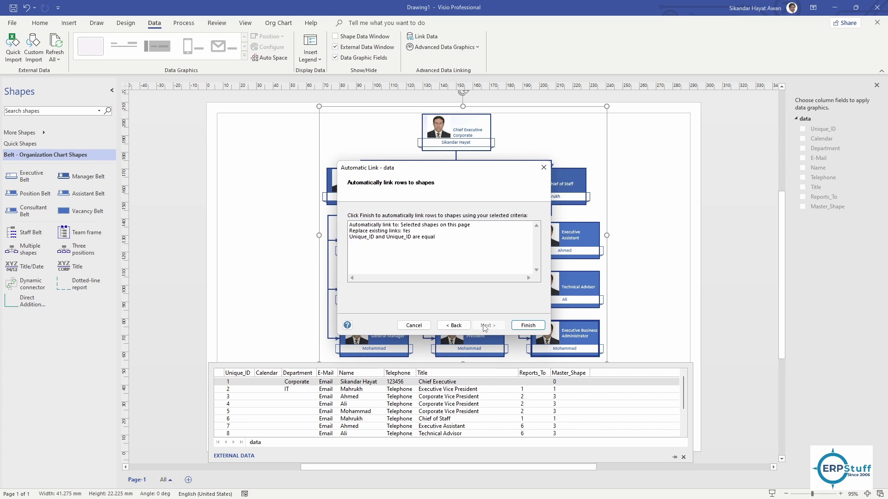
pyautogui.click(528, 325)
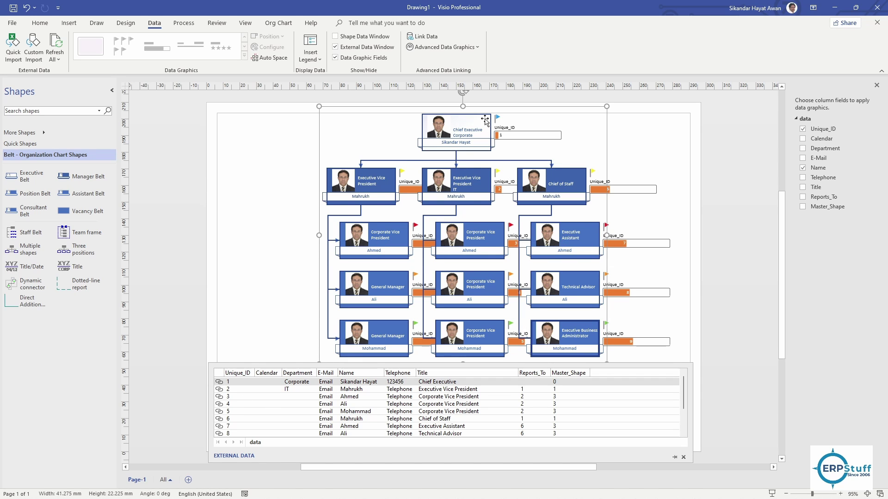
# - Refresh all linked data, close the refresh dialog, and clear the shape selection
pyautogui.click(52, 45)
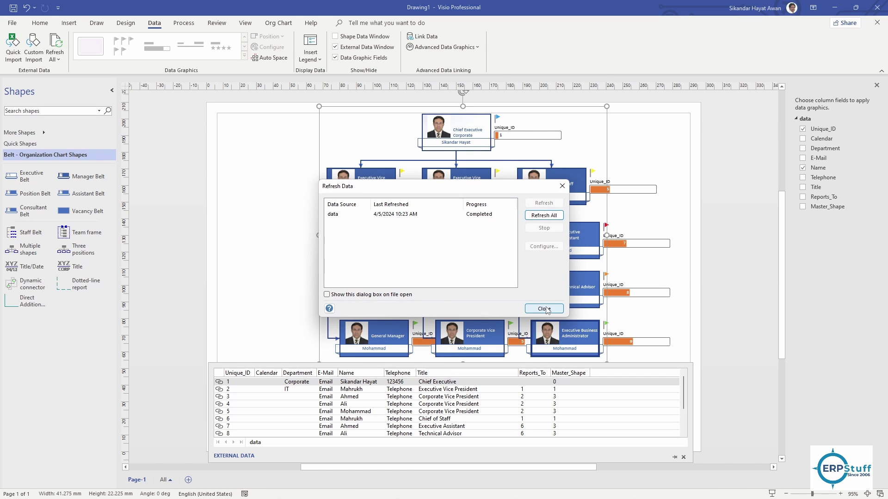
pyautogui.click(545, 309)
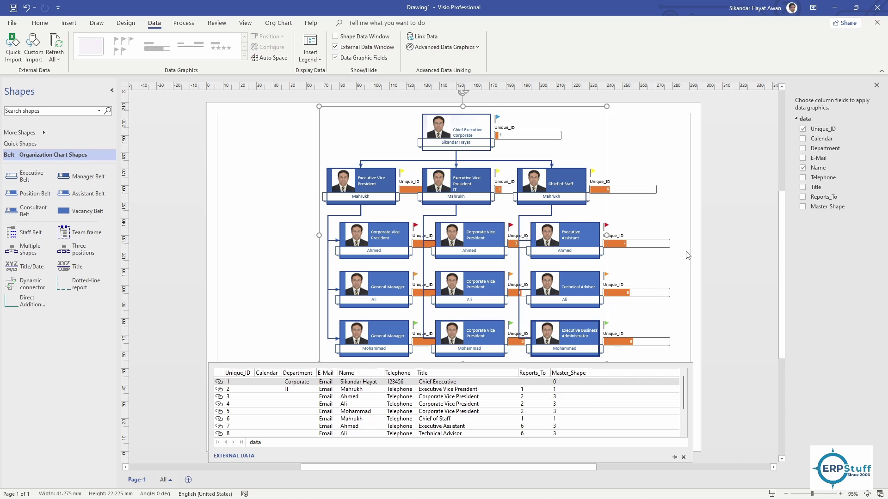
pyautogui.click(684, 231)
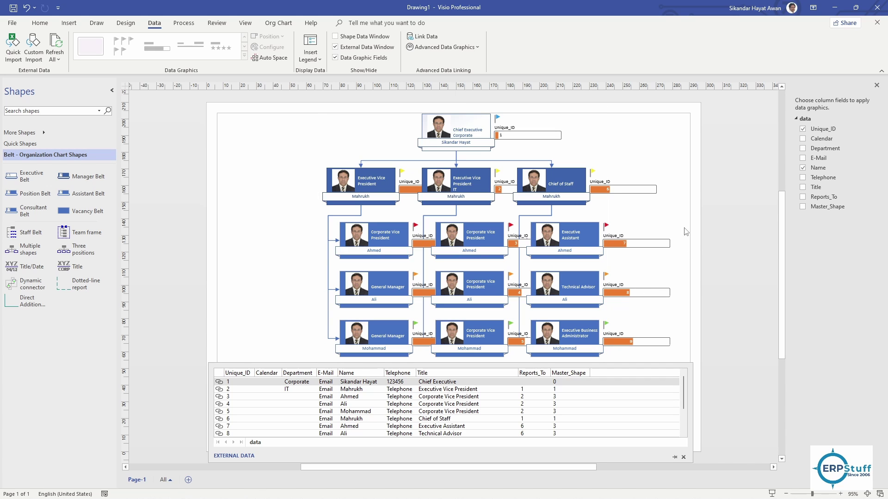
# - Select all shapes on the page and remove their data graphics by applying No Data Graphic
pyautogui.click(622, 193)
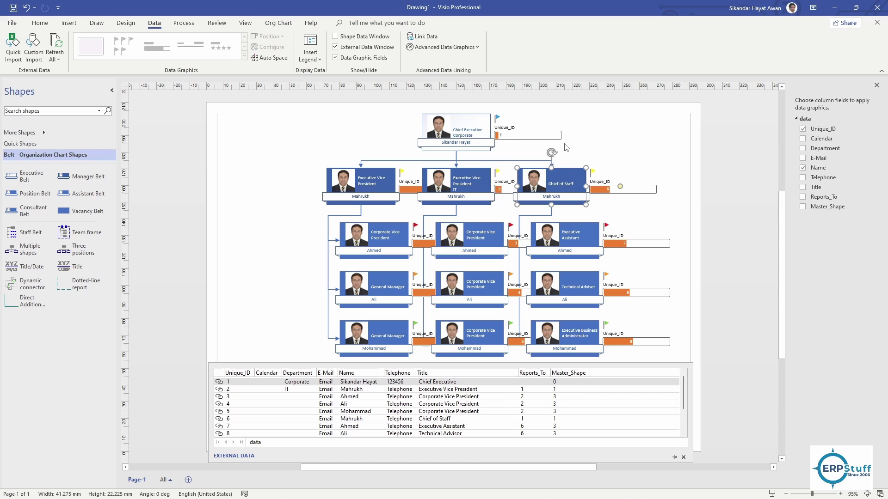
pyautogui.hotkey('ctrl', 'a')
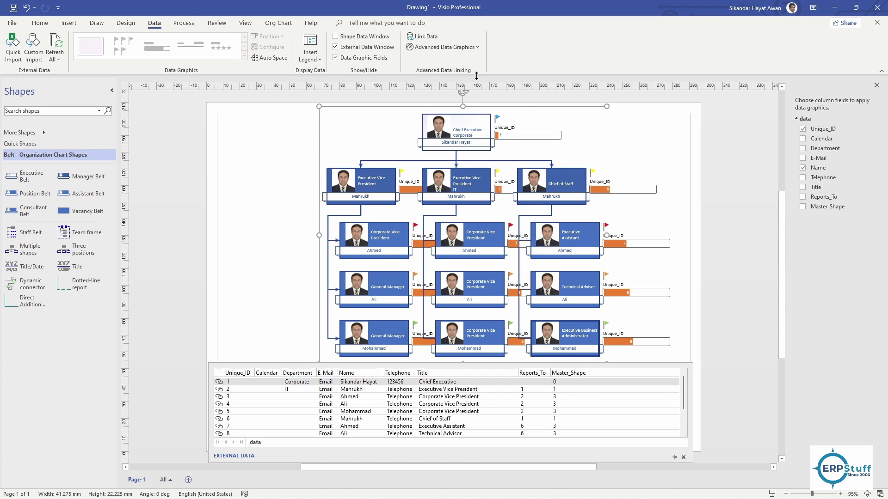
pyautogui.click(477, 48)
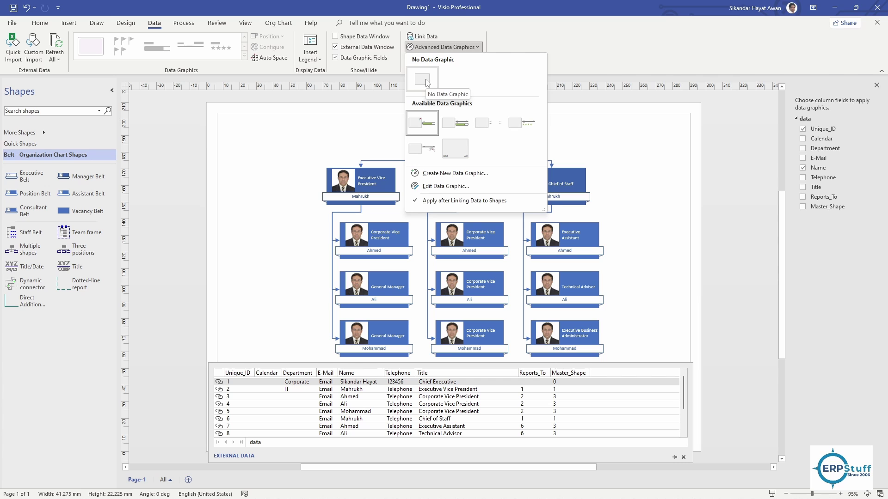
pyautogui.click(426, 79)
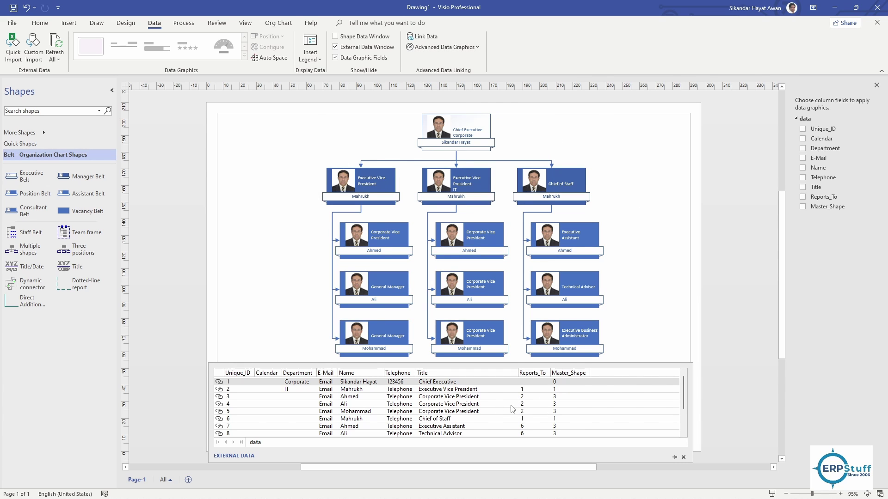
# - Hide the External Data window and the Data Graphic Fields pane, and show both again
pyautogui.click(354, 47)
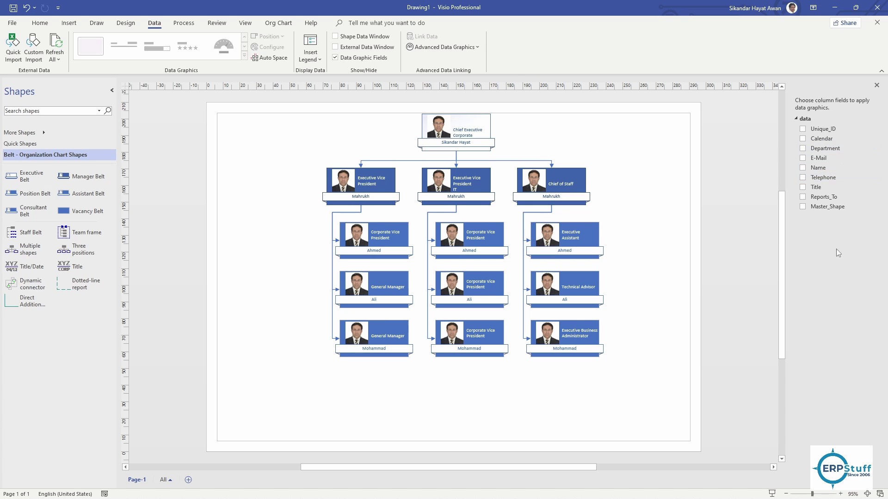
pyautogui.click(385, 58)
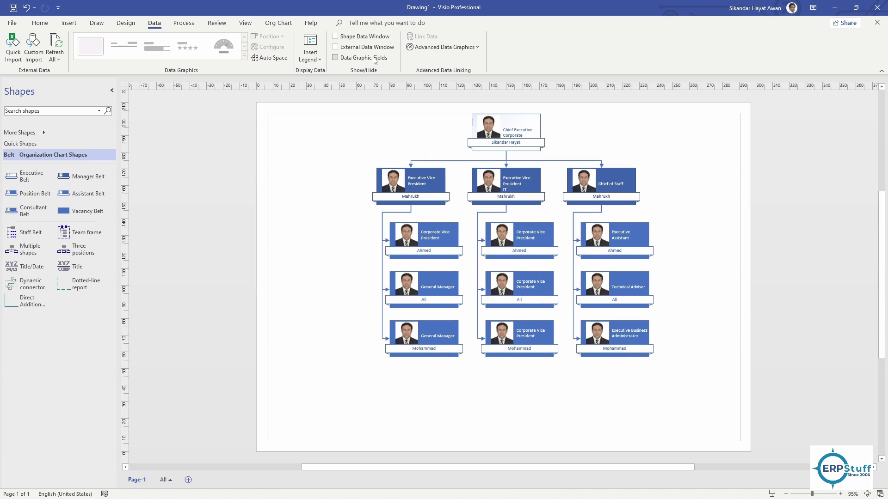
pyautogui.click(372, 58)
pyautogui.click(371, 48)
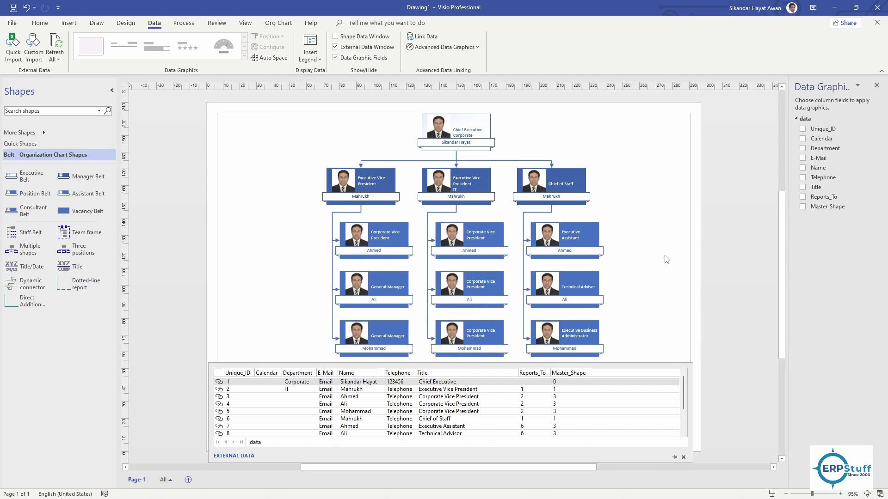
# - Switch to Excel and open the recent workbook Visio_template.xlsx
pyautogui.moveTo(615, 492)
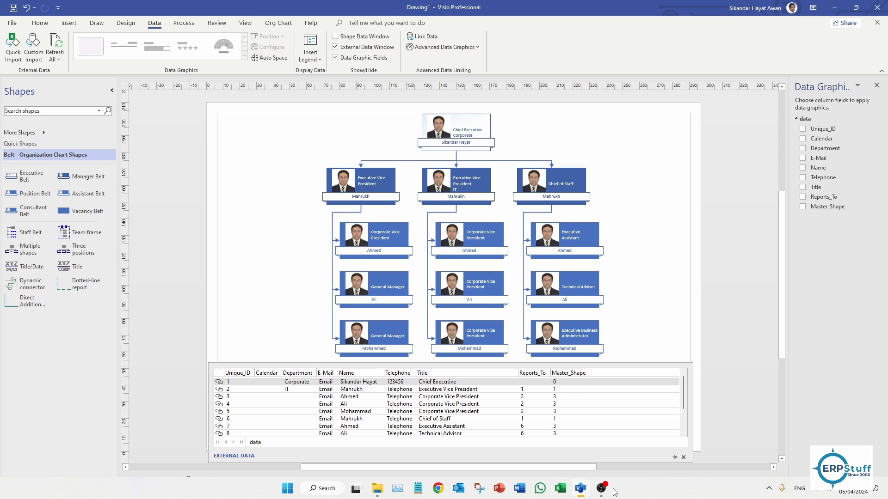
pyautogui.click(564, 494)
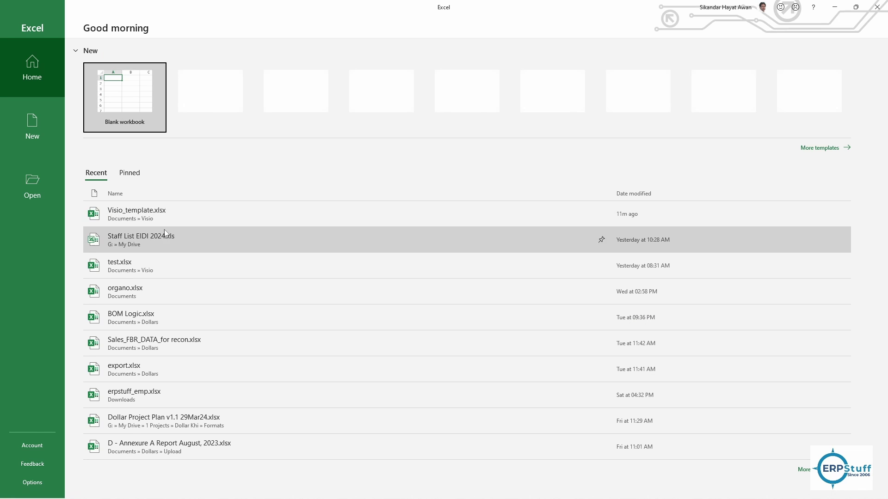
pyautogui.click(157, 221)
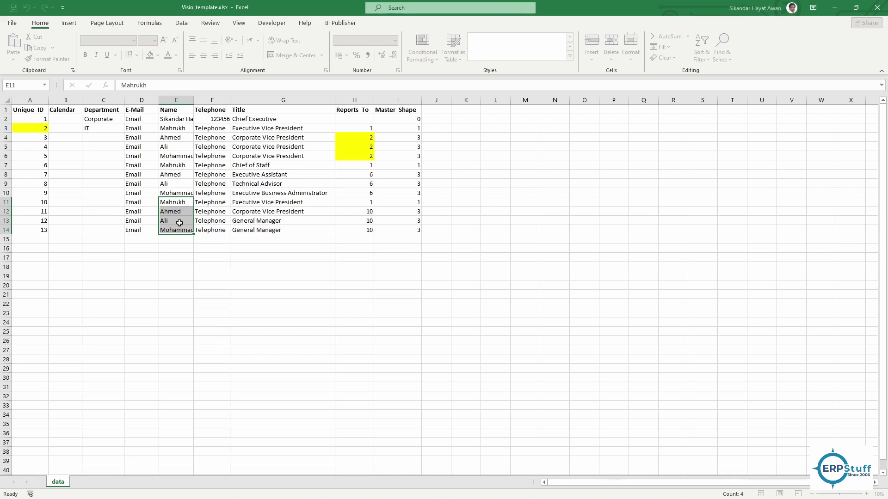
pyautogui.click(279, 258)
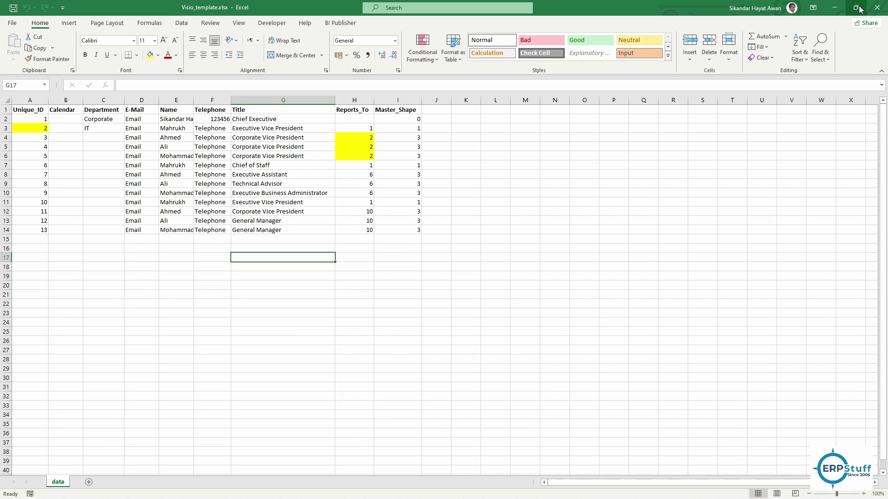
# - Arrange the Excel workbook and the Visio drawing side by side, each filling half of the screen
pyautogui.moveTo(857, 8)
pyautogui.click(752, 28)
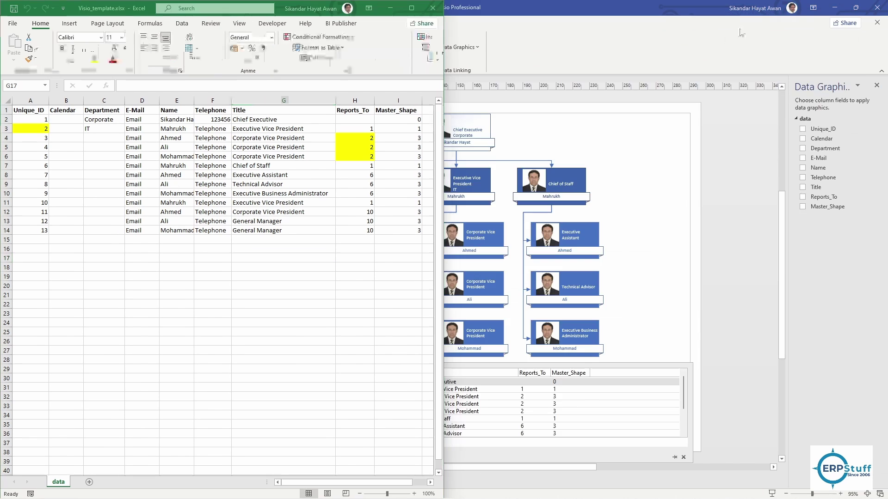
pyautogui.click(620, 89)
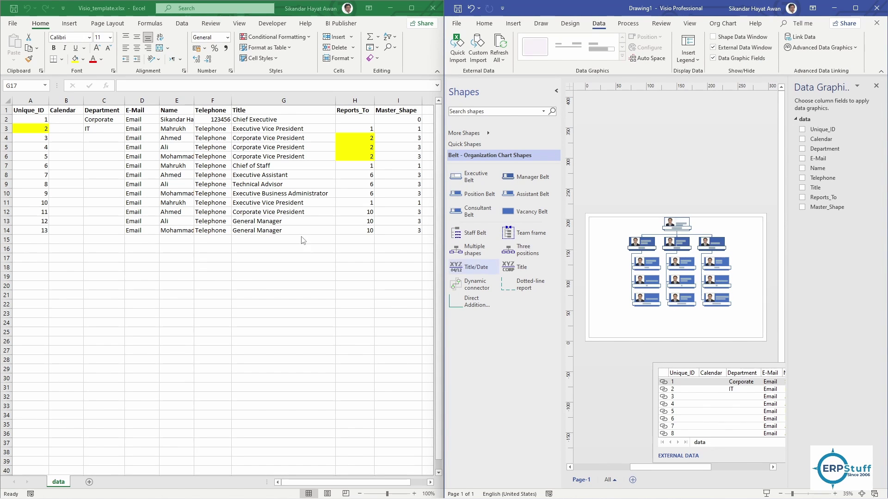
# - Collapse the Shapes pane and hide the Data Graphic Fields pane in Visio to give the chart more room
pyautogui.click(557, 91)
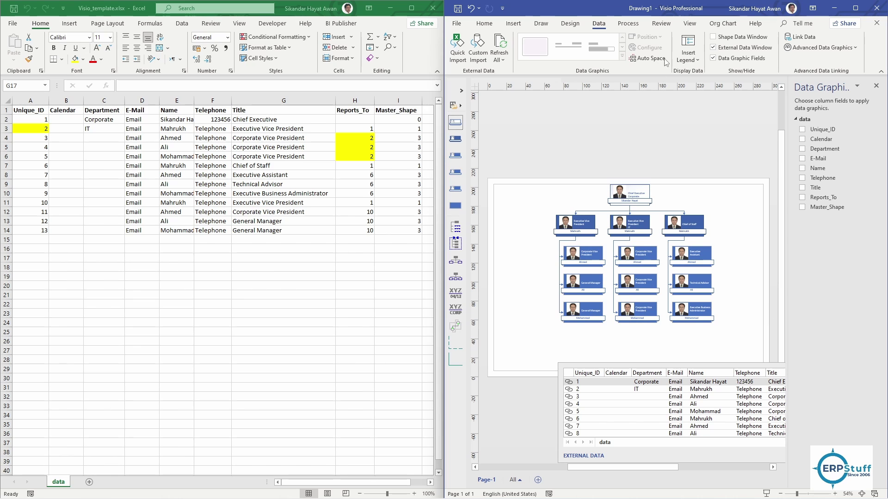
pyautogui.click(741, 59)
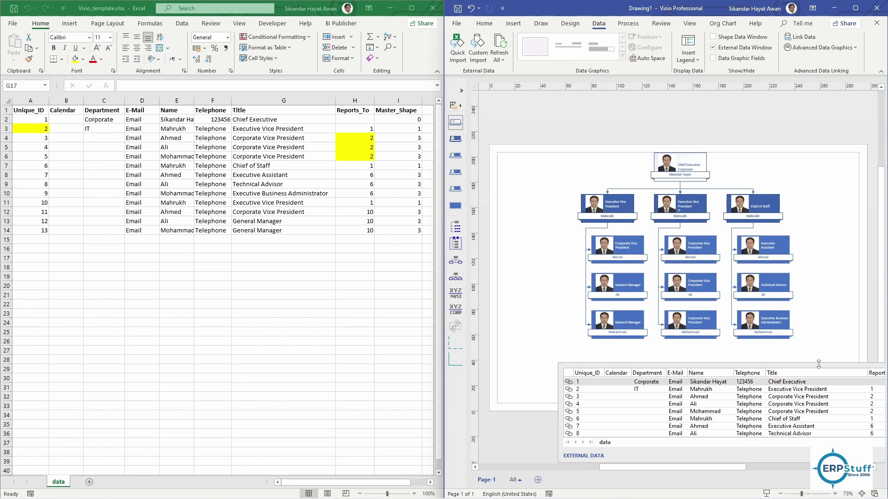
# - Close and reopen the External Data window, and float it in the drawing area below the chart
pyautogui.moveTo(780, 365); pyautogui.dragTo(780, 367)
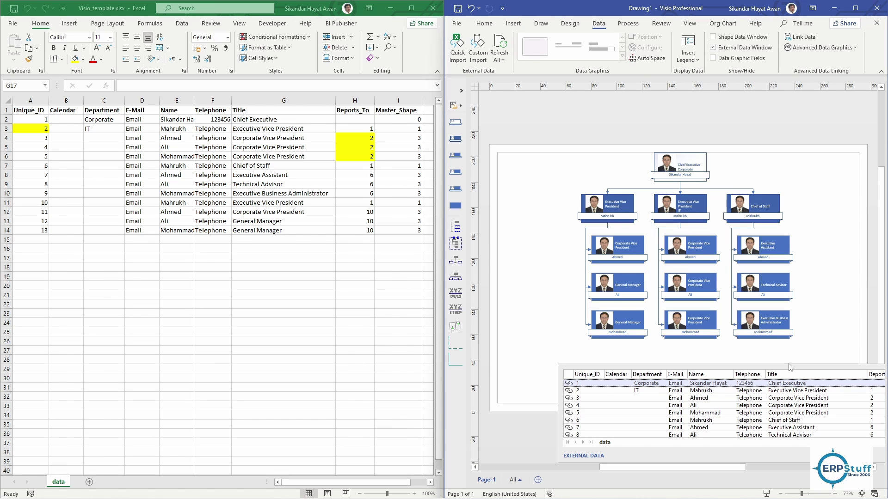
pyautogui.moveTo(749, 366); pyautogui.dragTo(749, 366)
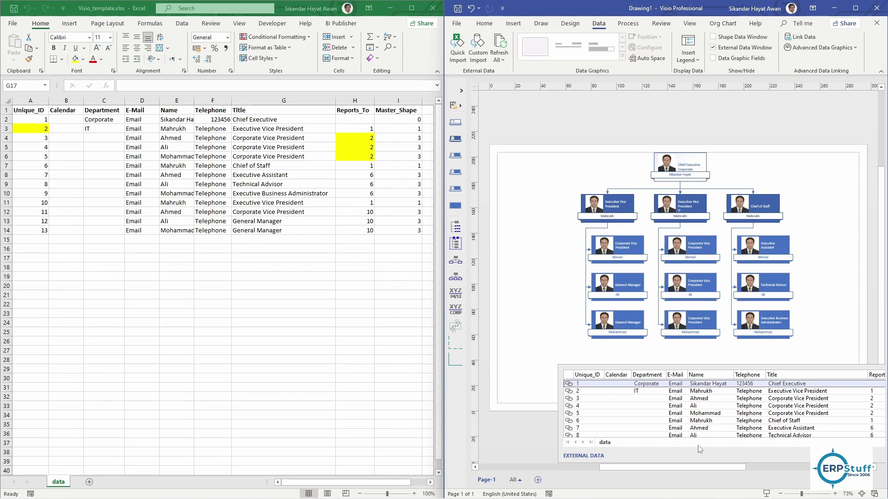
pyautogui.moveTo(700, 451); pyautogui.dragTo(652, 456)
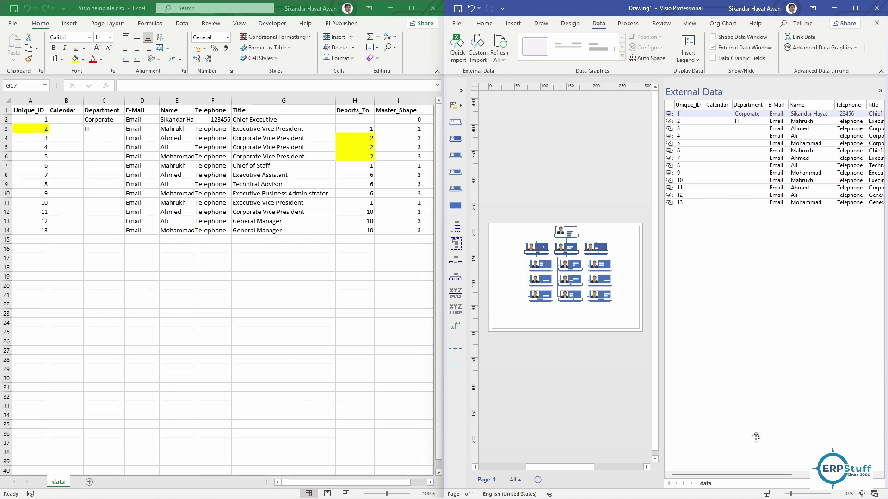
pyautogui.click(881, 92)
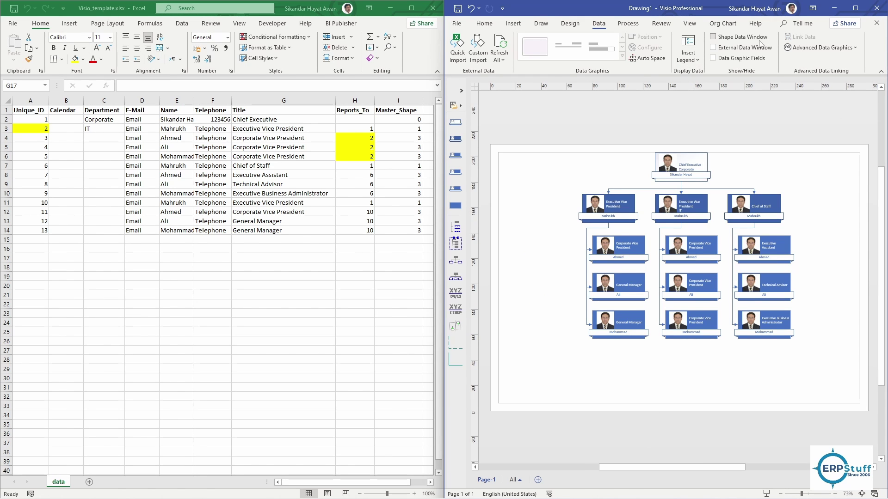
pyautogui.click(744, 48)
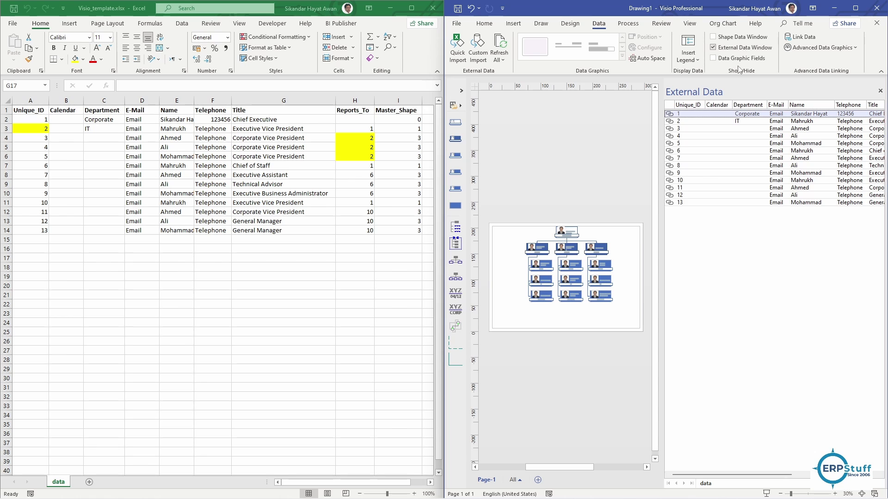
pyautogui.moveTo(737, 93); pyautogui.dragTo(573, 444)
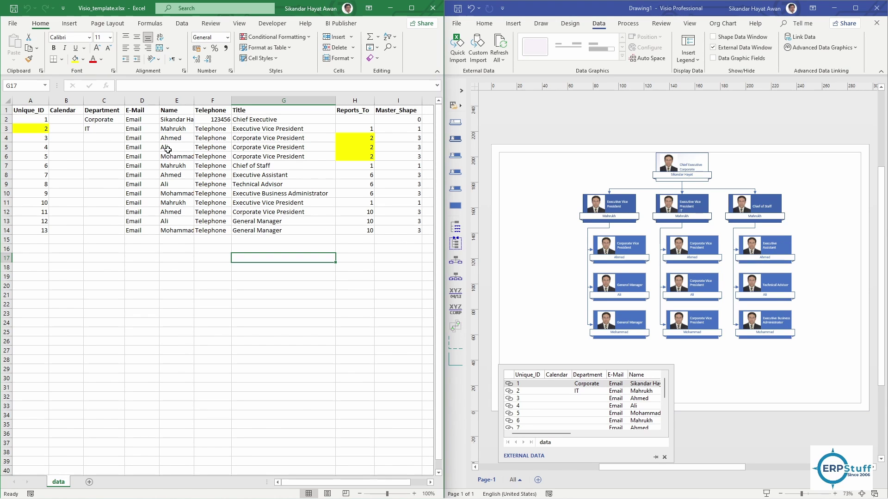
# - Clear the Name column cells E5:E14 in the Excel data sheet and select cell C4
pyautogui.moveTo(167, 147); pyautogui.dragTo(167, 228)
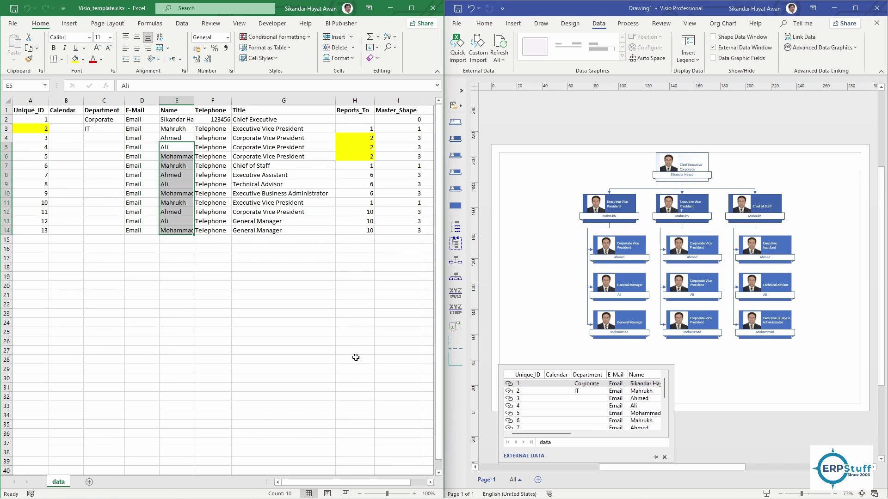
pyautogui.press('Delete')
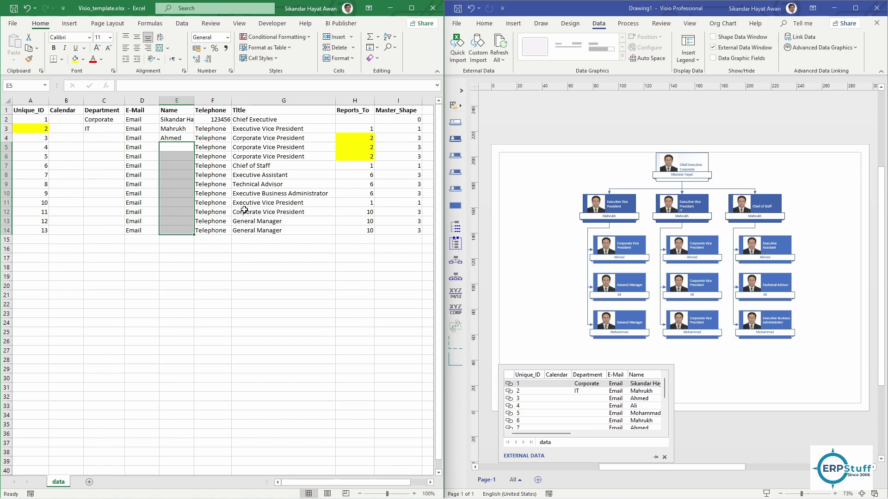
pyautogui.click(174, 185)
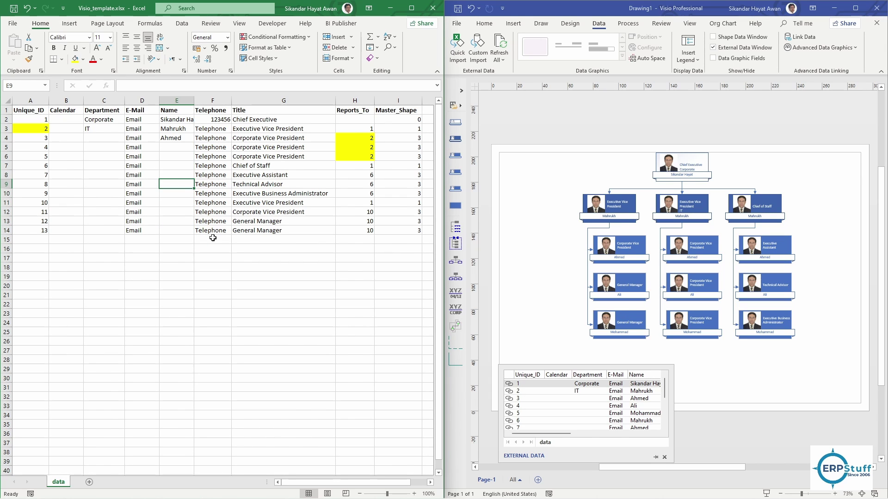
pyautogui.click(99, 137)
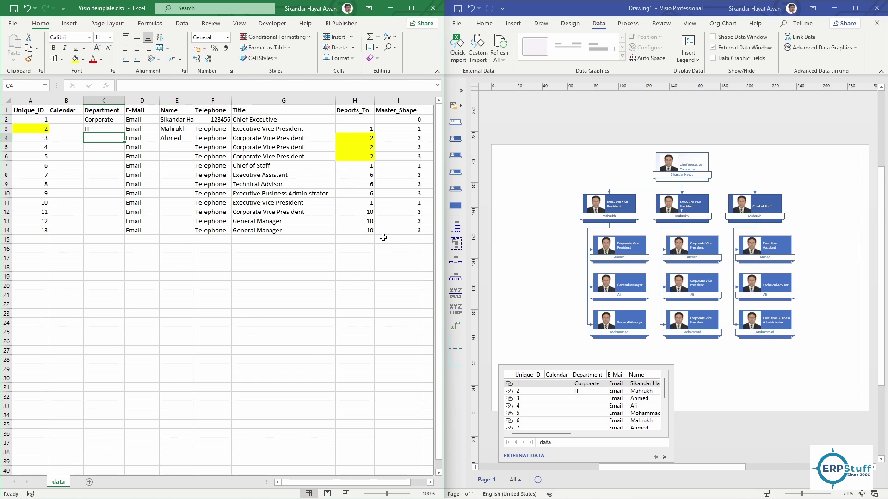
# - Enter SALE as the Department in cell C4 of the data sheet
pyautogui.write('S')
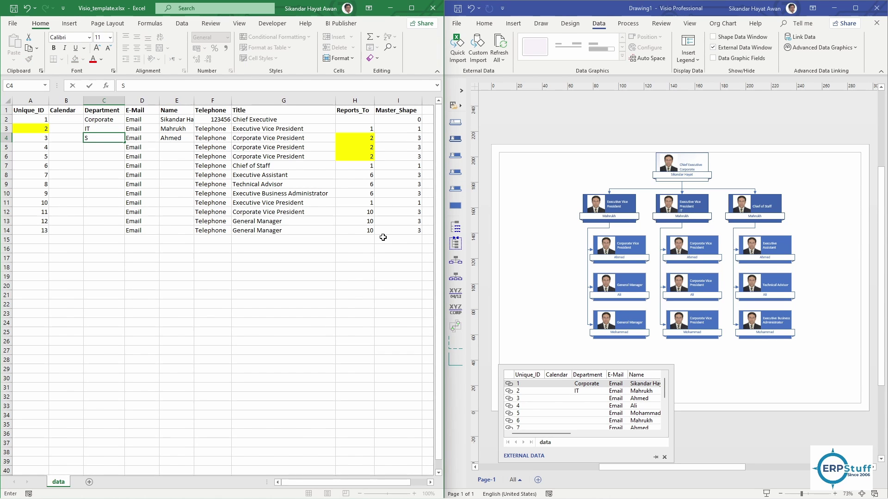
pyautogui.write('ALE')
pyautogui.hotkey('ctrl', 'Return')
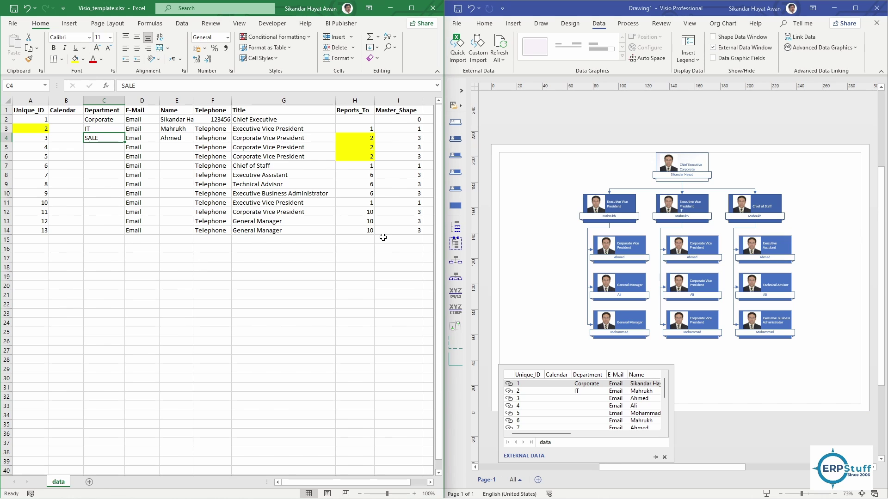
# - Copy the SALE entry from C4 into the remaining Department cells C5:C14 and move to Name cell E5
pyautogui.hotkey('ctrl', 'c')
pyautogui.press('Down')
pyautogui.hotkey('shift', 'Down')
pyautogui.hotkey('shift', 'Down')
pyautogui.hotkey('shift', 'Down')
pyautogui.hotkey('shift', 'Down')
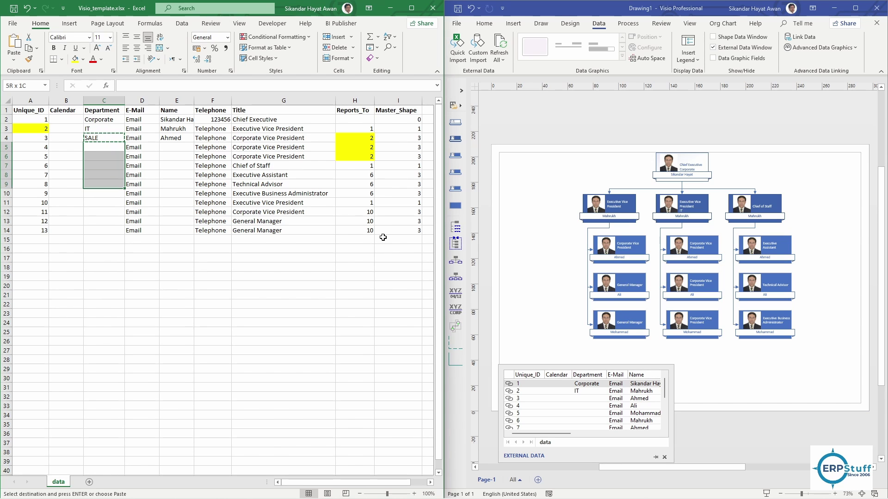
pyautogui.hotkey('shift', 'Down')
pyautogui.hotkey('shift', 'Down')
pyautogui.hotkey('shift', 'Down')
pyautogui.hotkey('shift', 'Down')
pyautogui.hotkey('shift', 'Down')
pyautogui.hotkey('ctrl', 'v')
pyautogui.press('Escape')
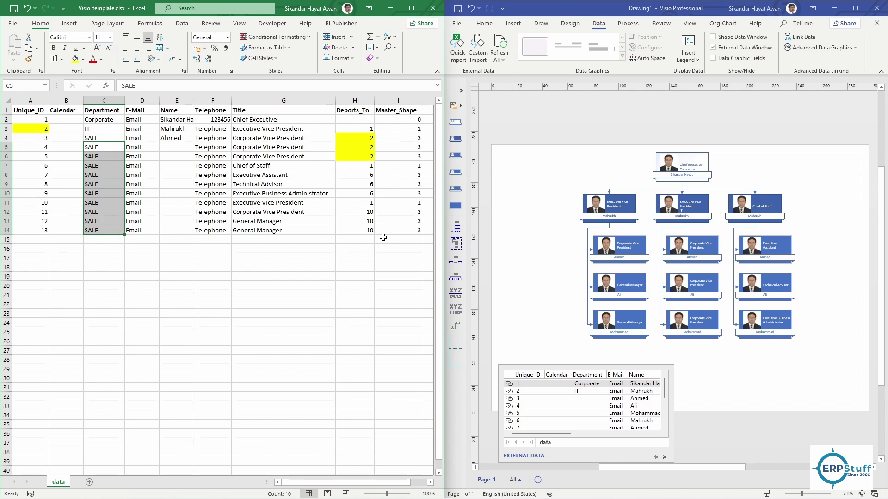
pyautogui.press('Right')
pyautogui.press('Right')
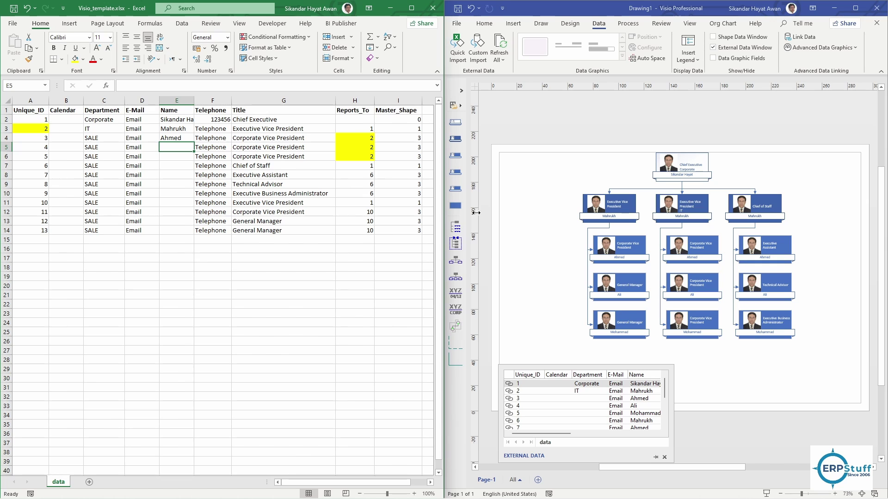
# - Switch to Visio, refresh all linked data in the drawing, and widen the External Data window to show more columns
pyautogui.click(725, 116)
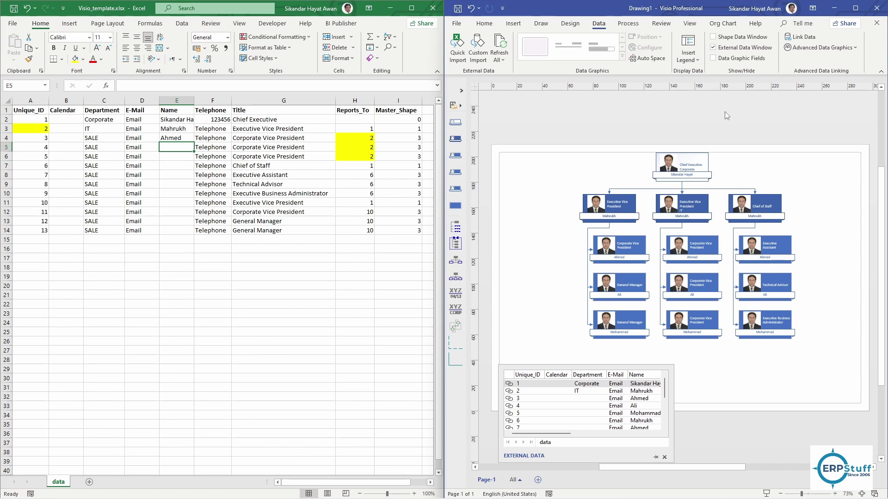
pyautogui.click(498, 44)
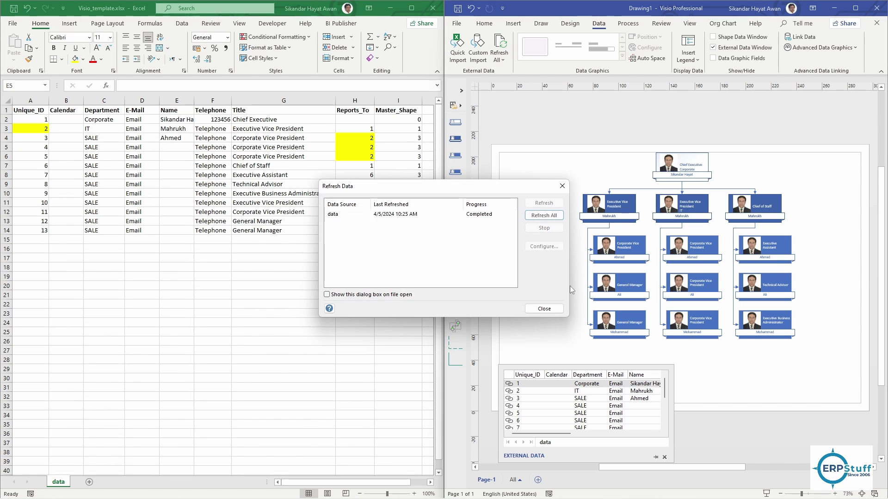
pyautogui.click(544, 309)
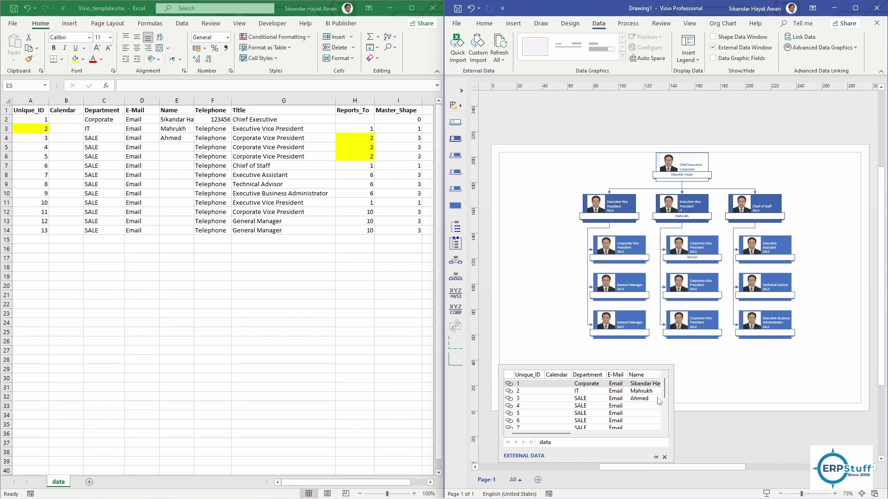
pyautogui.moveTo(674, 410); pyautogui.dragTo(866, 411)
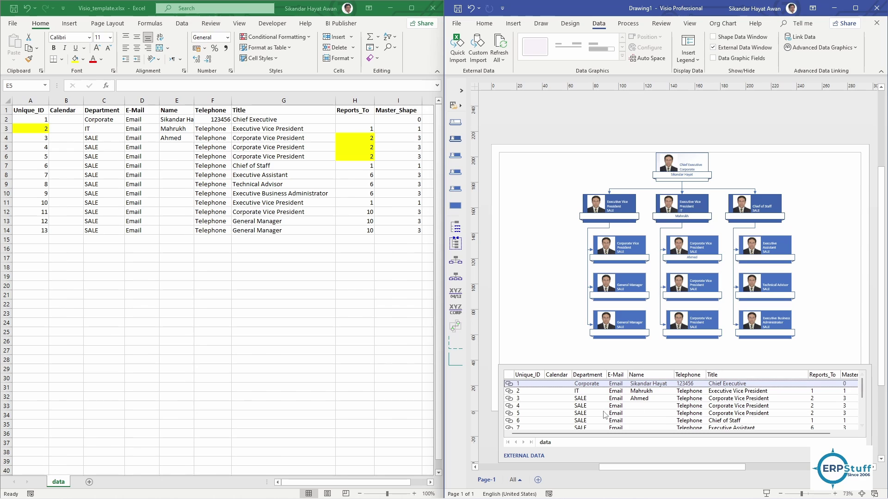
# - Switch to the Excel data sheet and enter VACANT as the Name in cell E5
pyautogui.click(180, 148)
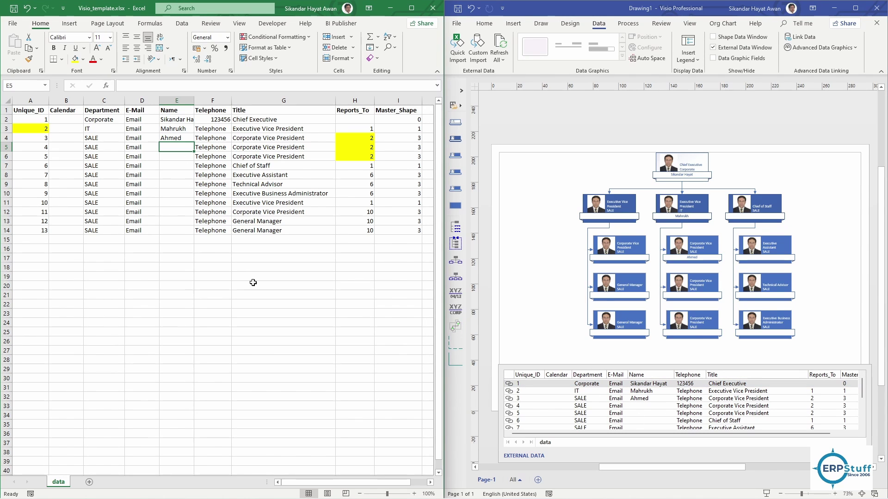
pyautogui.write('V')
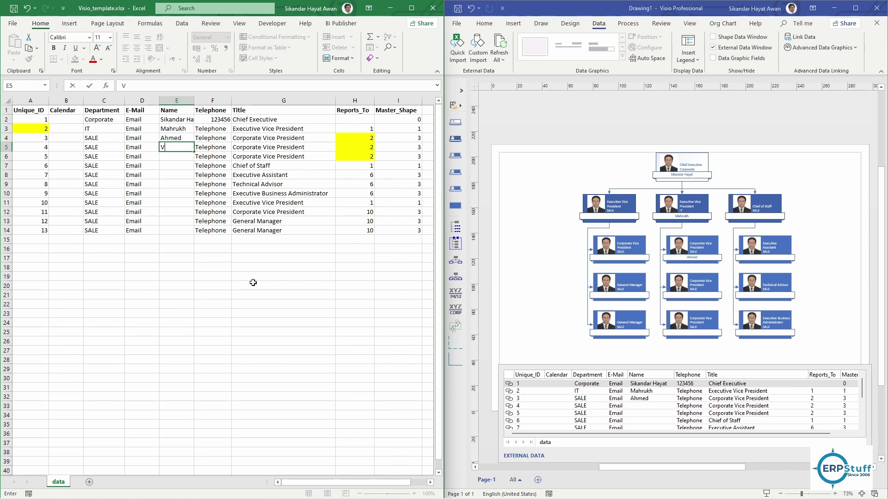
pyautogui.write('ACANT')
pyautogui.press('Return')
pyautogui.press('Up')
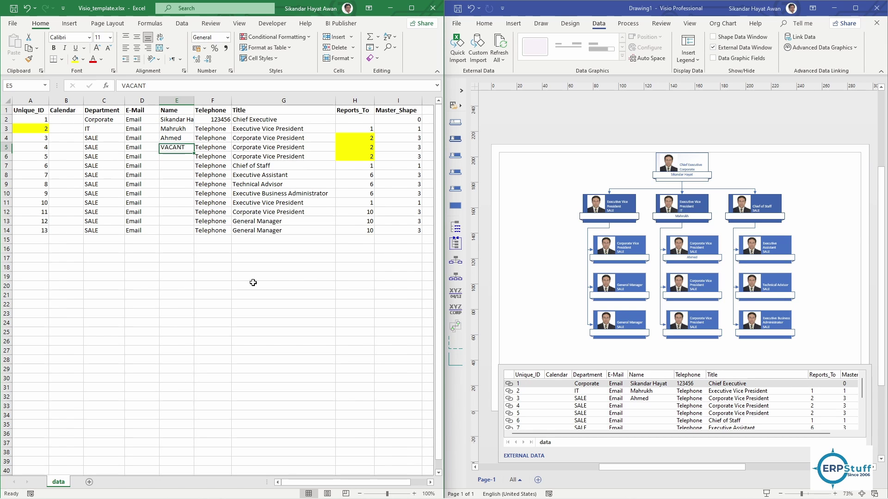
# - Copy the VACANT entry from E5 down through the Name cells to E14
pyautogui.hotkey('ctrl', 'c')
pyautogui.hotkey('shift', 'Down')
pyautogui.hotkey('shift', 'Down')
pyautogui.hotkey('shift', 'Down')
pyautogui.hotkey('shift', 'Down')
pyautogui.hotkey('shift', 'Down')
pyautogui.hotkey('shift', 'Down')
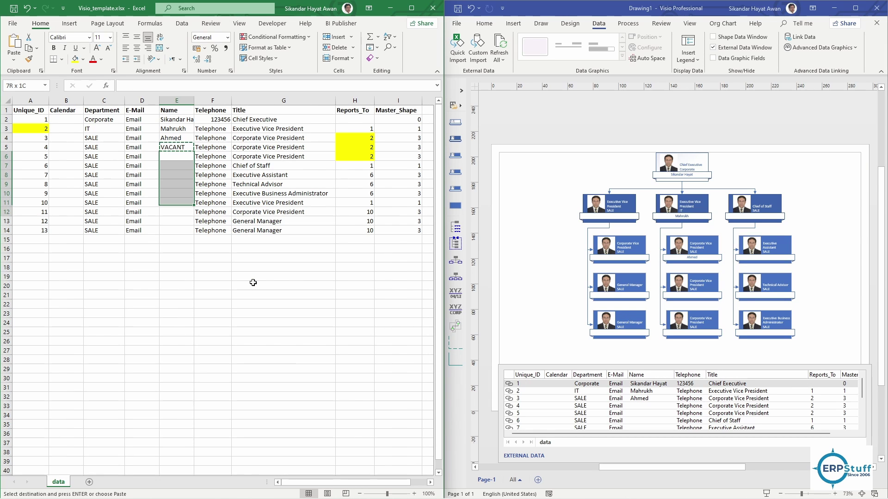
pyautogui.hotkey('shift', 'Down')
pyautogui.hotkey('shift', 'Down')
pyautogui.hotkey('shift', 'Down')
pyautogui.press('Return')
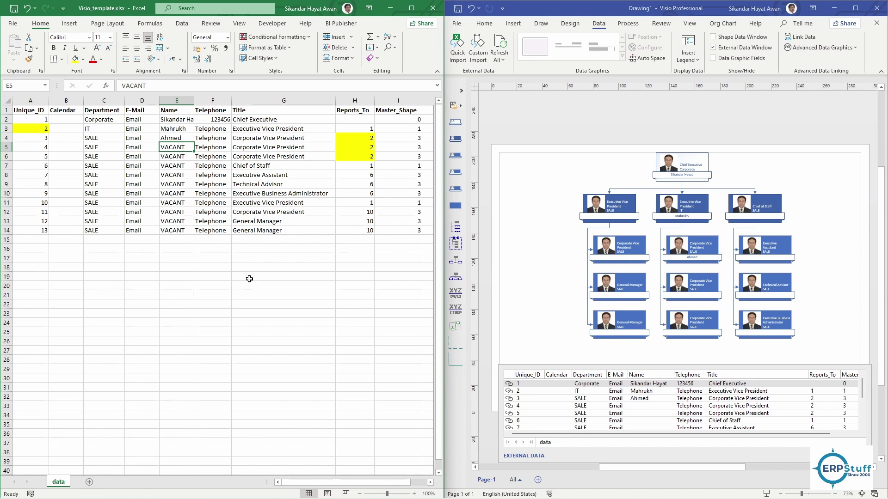
# - Switch to Visio and refresh all linked data so the chart picks up the VACANT names
pyautogui.click(503, 45)
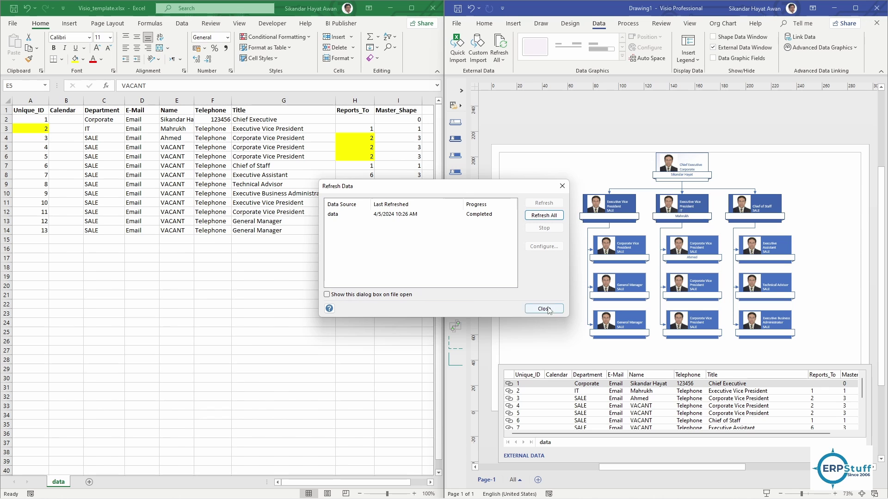
pyautogui.click(546, 309)
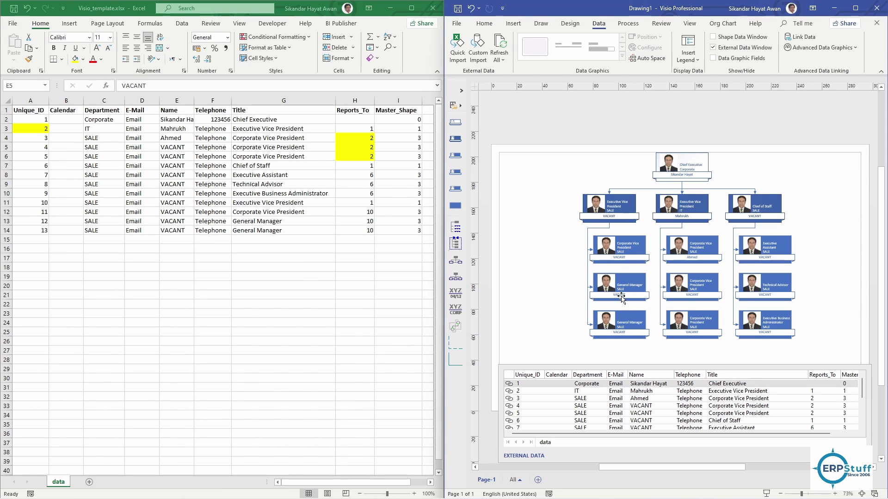
# - Maximize the Visio window to view the chart at full size, and return it to the half-screen layout beside Excel
pyautogui.click(855, 8)
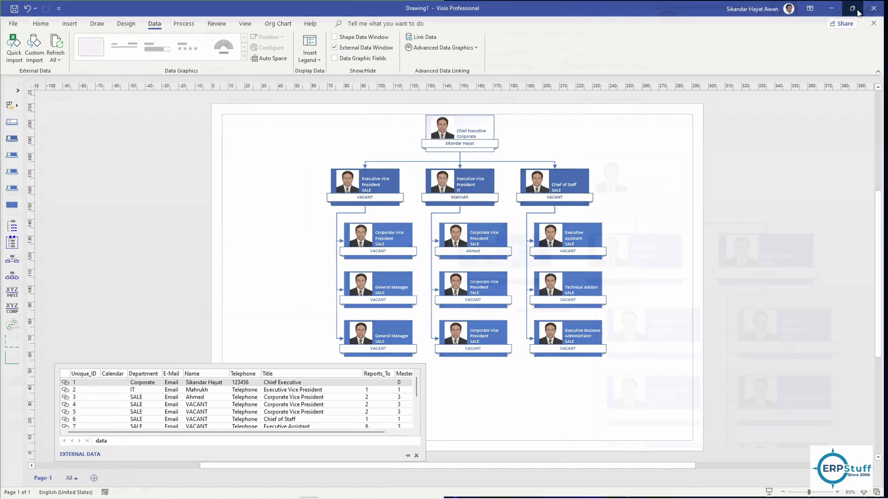
pyautogui.click(852, 8)
pyautogui.click(677, 56)
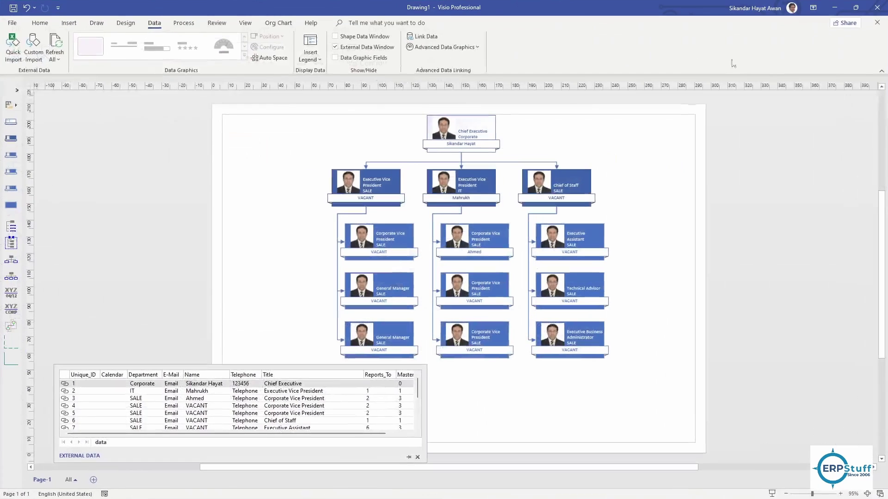
pyautogui.moveTo(857, 8)
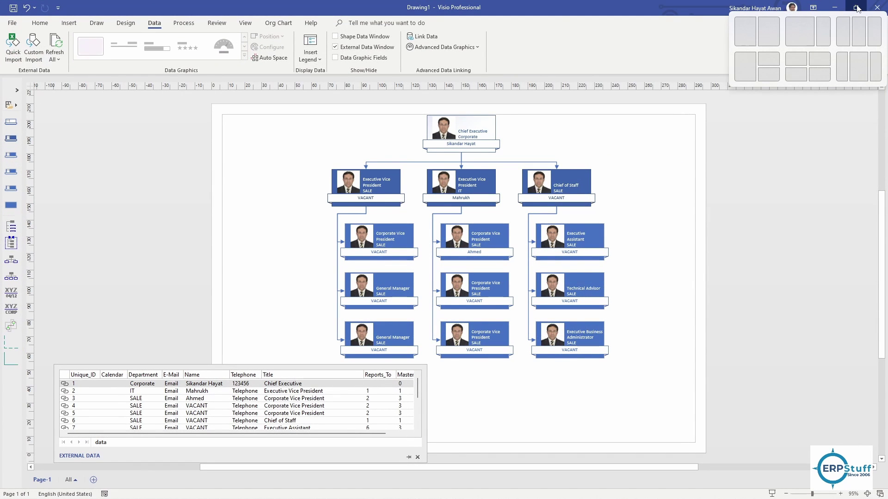
pyautogui.click(769, 31)
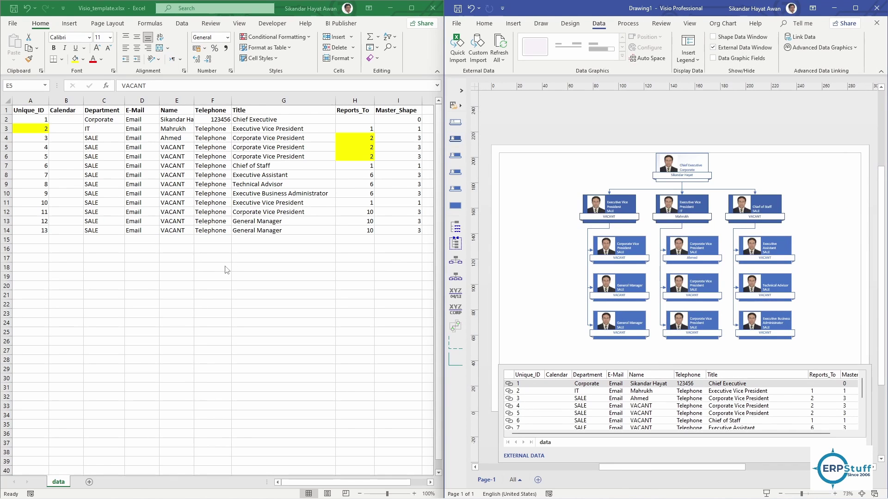
# - Switch to Excel and copy the last record, A14:I14, into row 15 as a new record
pyautogui.click(95, 240)
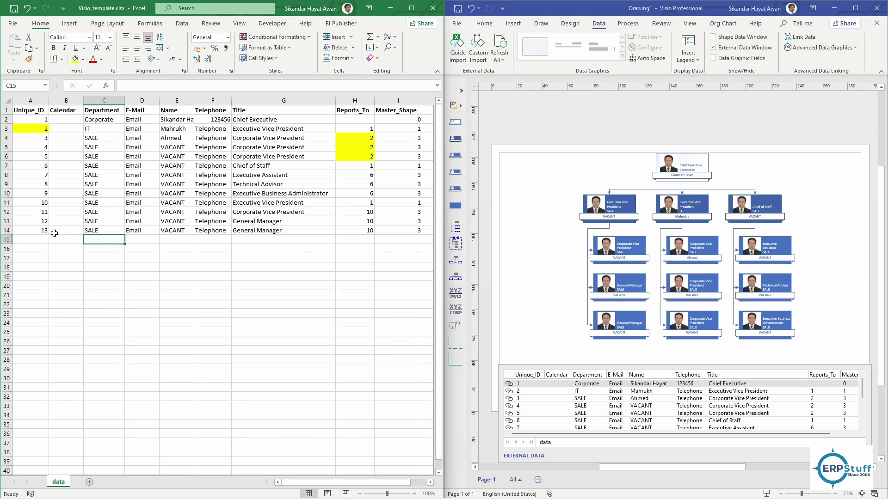
pyautogui.click(37, 230)
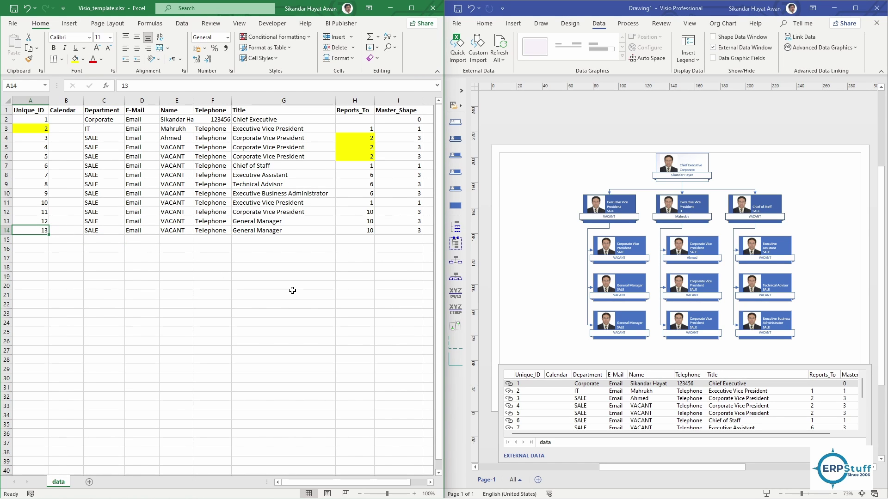
pyautogui.hotkey('shift', 'Right')
pyautogui.hotkey('shift', 'Right')
pyautogui.hotkey('shift', 'Right')
pyautogui.hotkey('shift', 'Right')
pyautogui.hotkey('shift', 'Right')
pyautogui.hotkey('shift', 'Right')
pyautogui.hotkey('shift', 'Right')
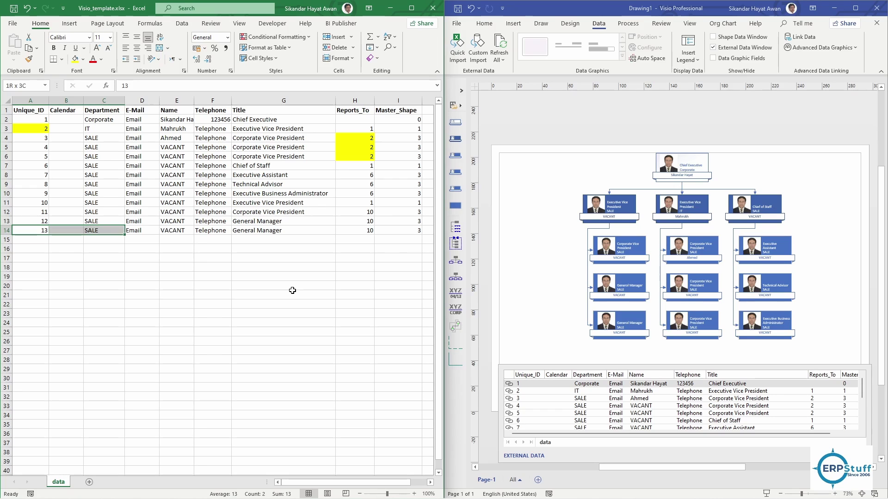
pyautogui.hotkey('shift', 'Right')
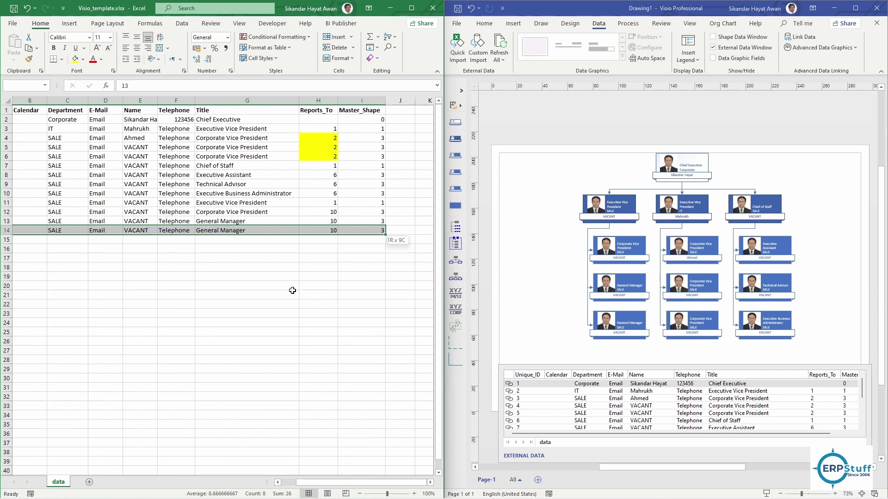
pyautogui.hotkey('ctrl', 'c')
pyautogui.press('Down')
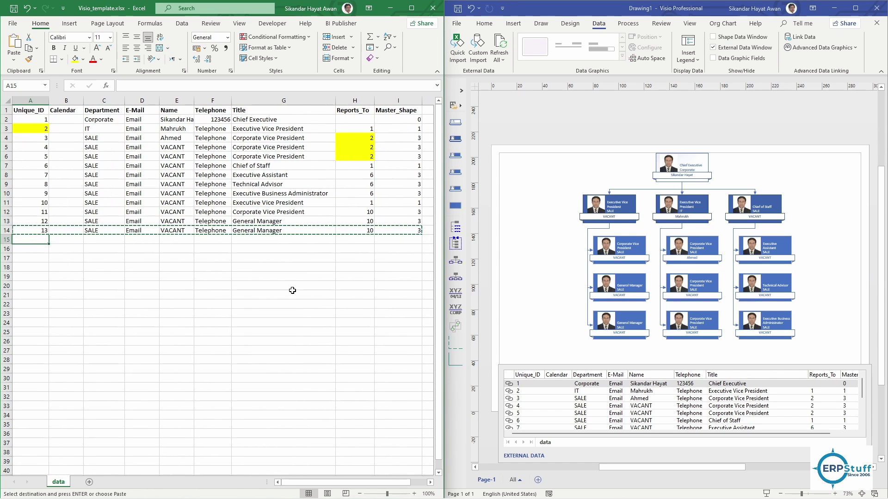
pyautogui.hotkey('ctrl', 'v')
pyautogui.press('Escape')
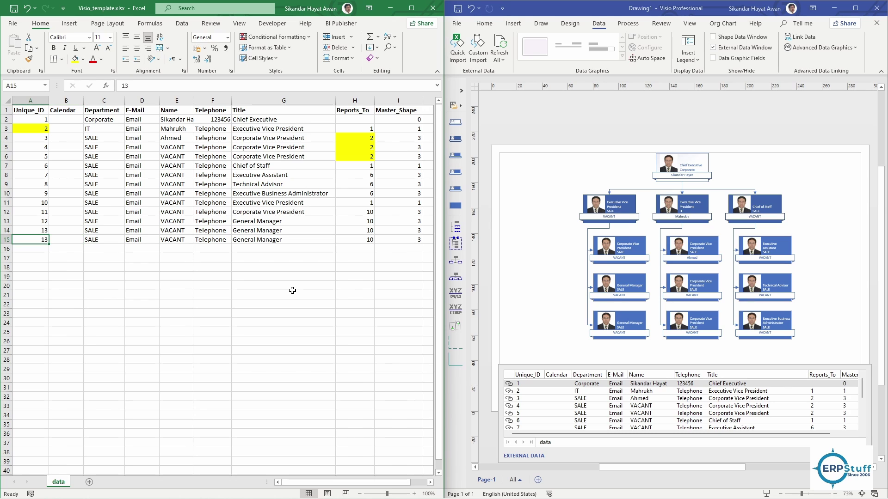
# - Set the new row 15 record's Unique_ID to 14 and its Name to XXX
pyautogui.write('14')
pyautogui.press('Tab')
pyautogui.press('Tab')
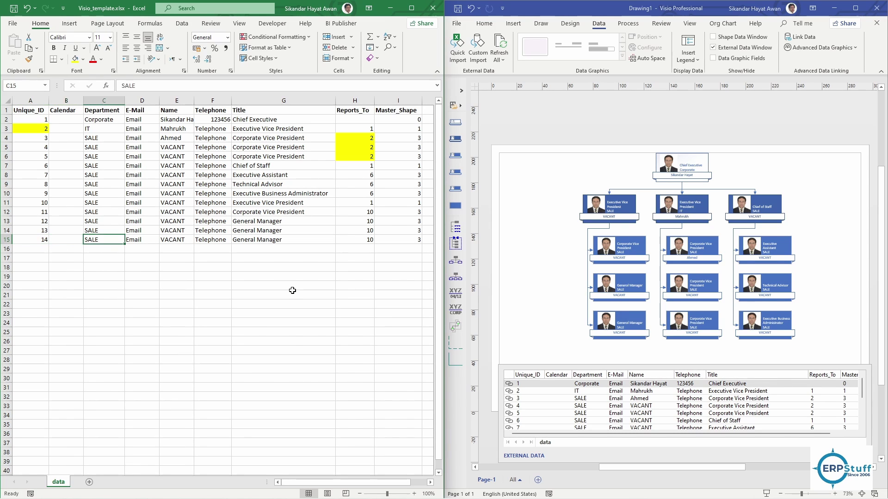
pyautogui.press('Tab')
pyautogui.press('Tab')
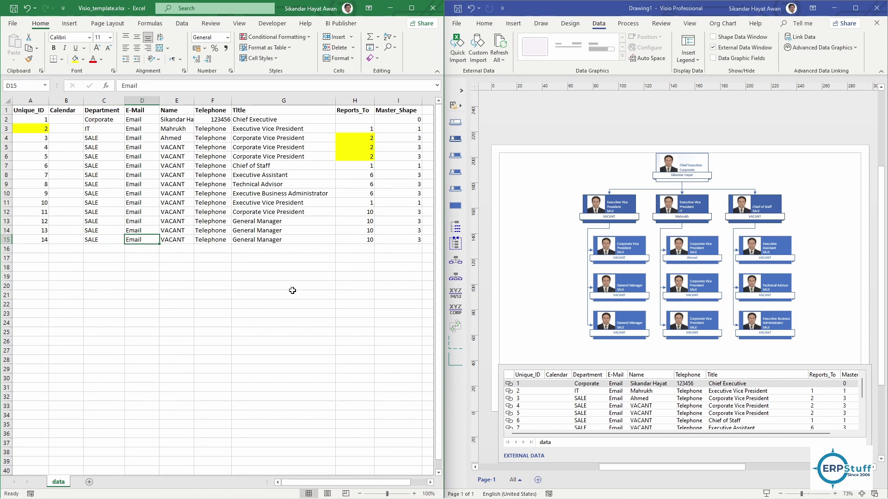
pyautogui.write('XXX')
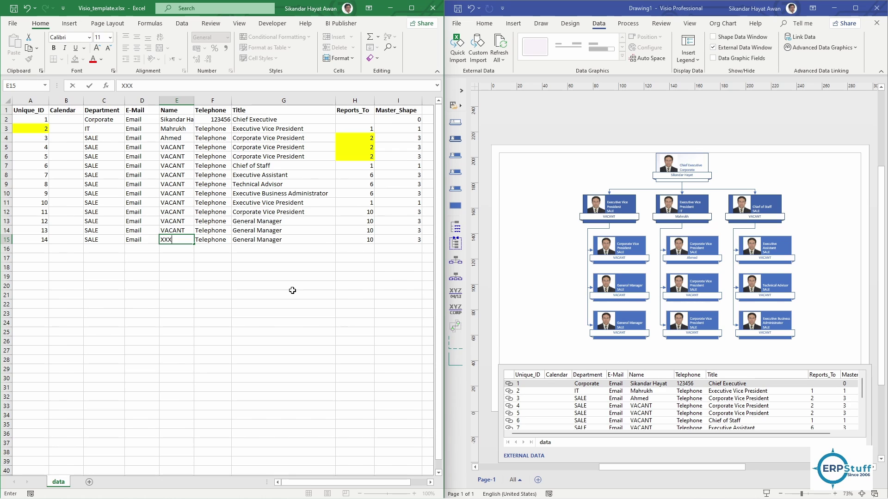
# - Set the Department of the row 15 record to XXX and return to cell A15
pyautogui.hotkey('shift', 'Tab')
pyautogui.hotkey('shift', 'Tab')
pyautogui.hotkey('shift', 'Tab')
pyautogui.press('Tab')
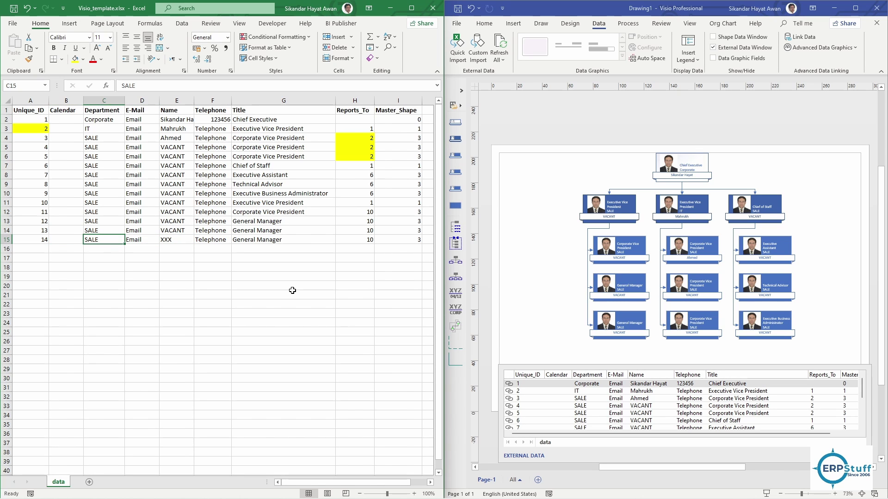
pyautogui.write('XX')
pyautogui.press('Tab')
pyautogui.press('Tab')
pyautogui.press('Tab')
pyautogui.press('Tab')
pyautogui.press('Tab')
pyautogui.press('Tab')
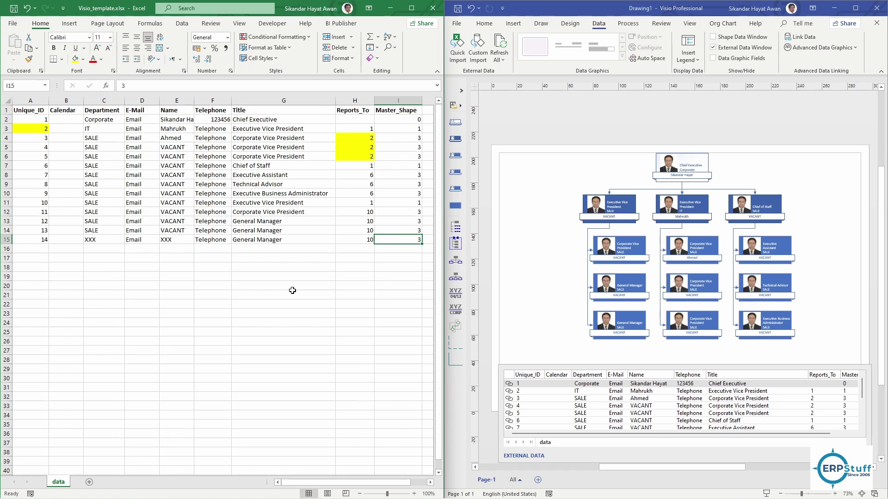
pyautogui.press('Tab')
pyautogui.press('Left')
pyautogui.press('Left')
pyautogui.press('Left')
pyautogui.press('Left')
pyautogui.press('Left')
pyautogui.press('Left')
pyautogui.press('Left')
pyautogui.press('Left')
pyautogui.press('Left')
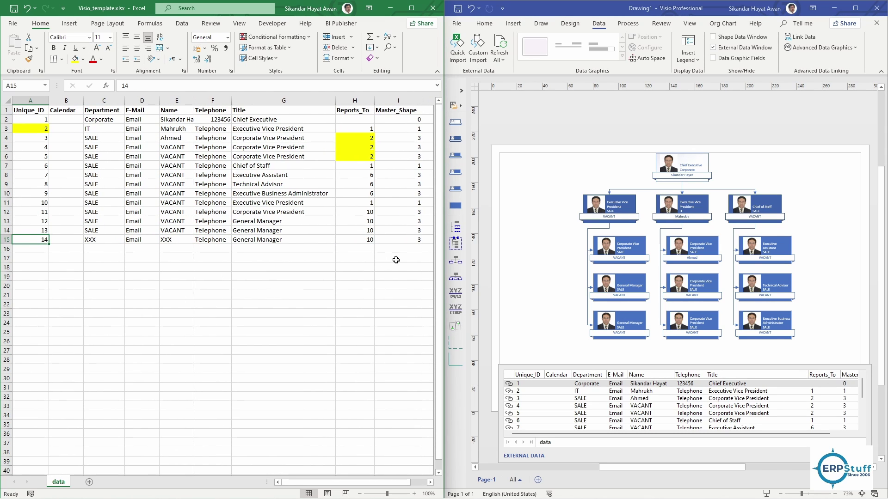
# - Switch to Visio and refresh all linked data to bring in the new row 15 record
pyautogui.click(501, 45)
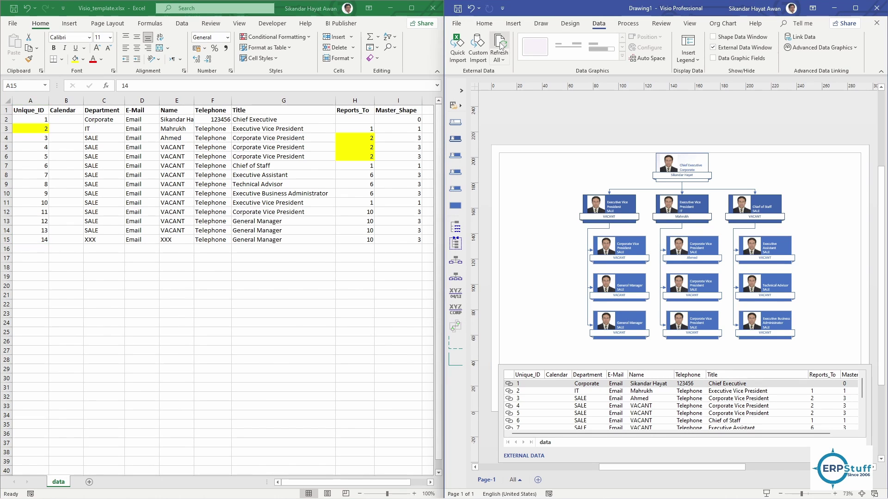
pyautogui.click(500, 46)
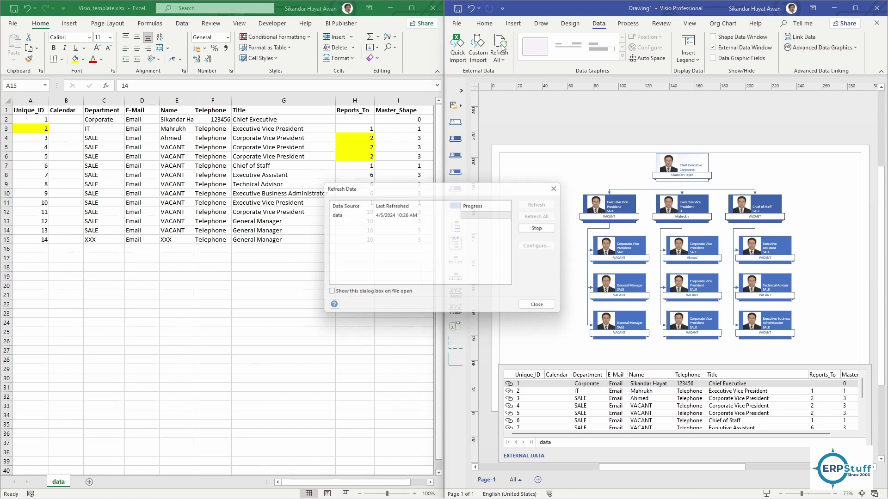
pyautogui.click(545, 308)
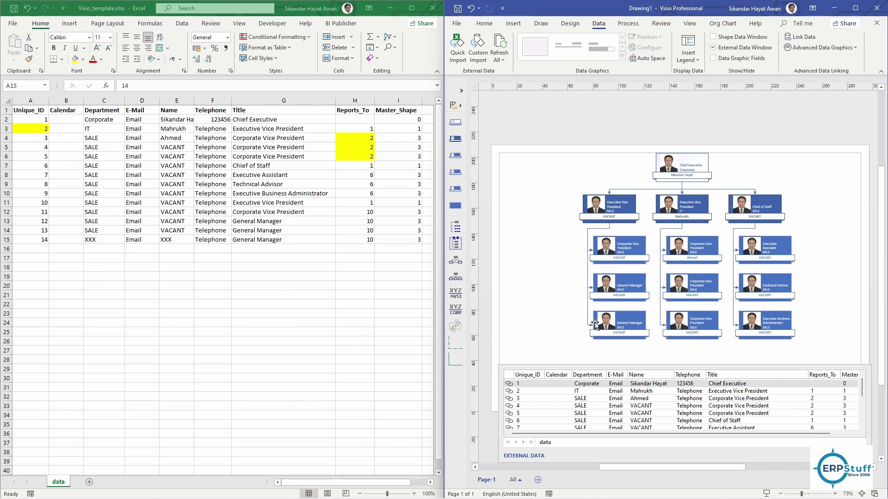
# - Examine the organization chart and the external data rows to check whether the new record has a linked shape
pyautogui.scroll(-2, 789, 333)
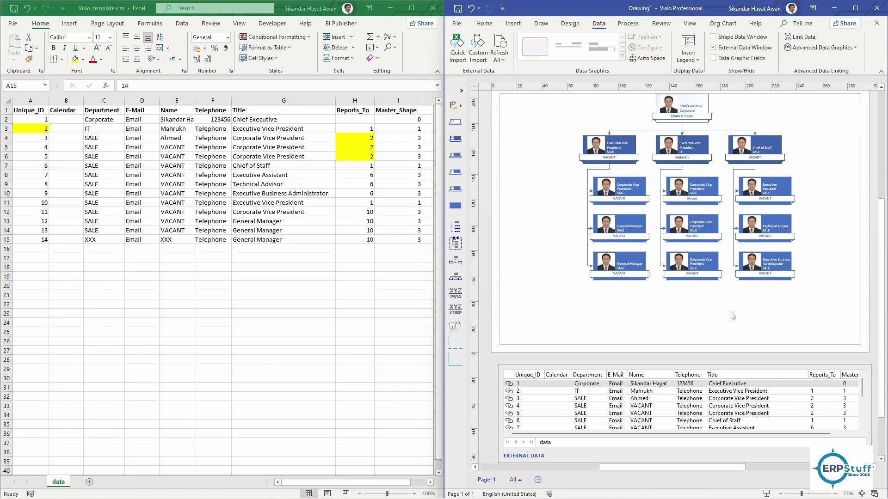
pyautogui.scroll(-3, 732, 316)
pyautogui.scroll(5, 731, 316)
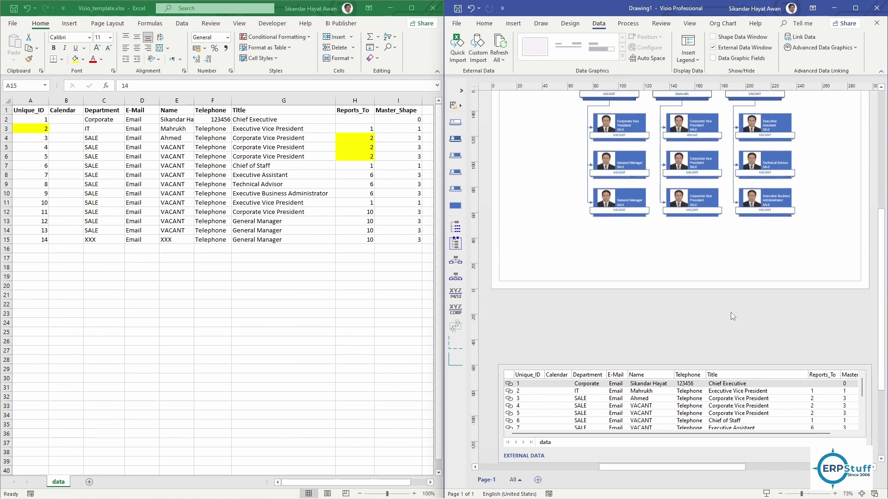
pyautogui.click(725, 24)
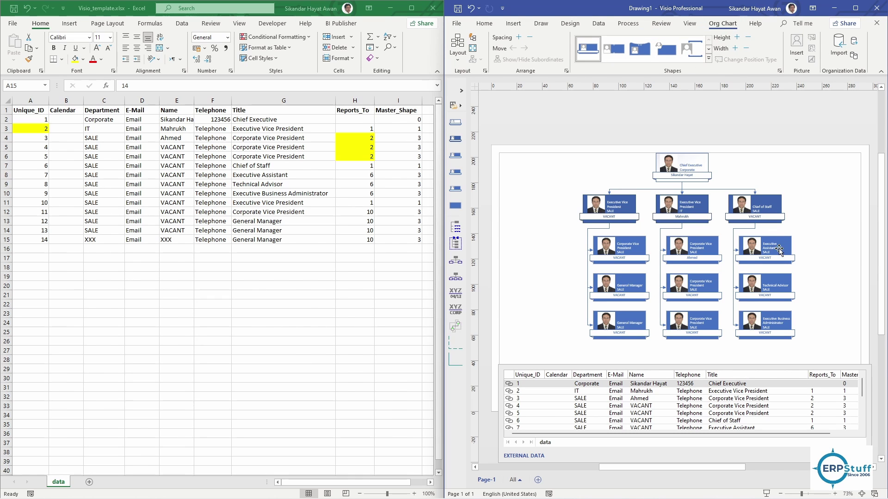
pyautogui.scroll(-2, 779, 255)
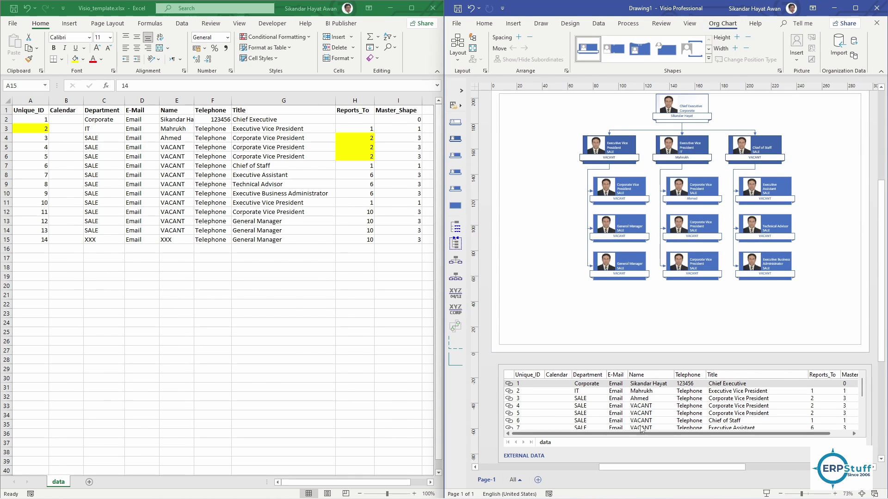
pyautogui.scroll(-3, 625, 414)
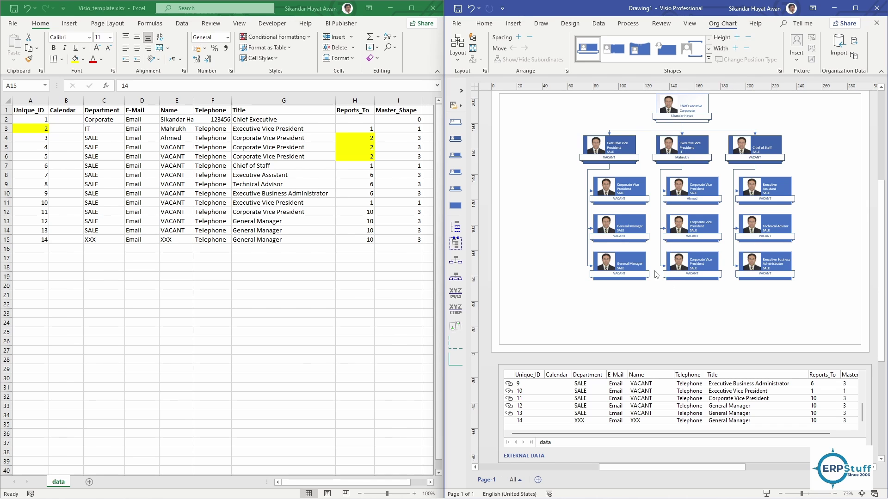
pyautogui.scroll(3, 693, 303)
pyautogui.scroll(-1, 663, 285)
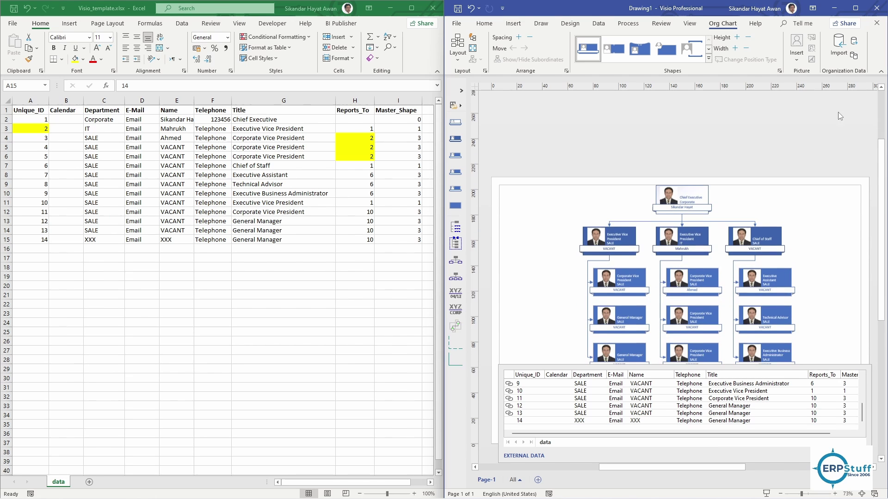
# - Maximize the Visio window and expand the collapsed Shapes pane
pyautogui.click(855, 8)
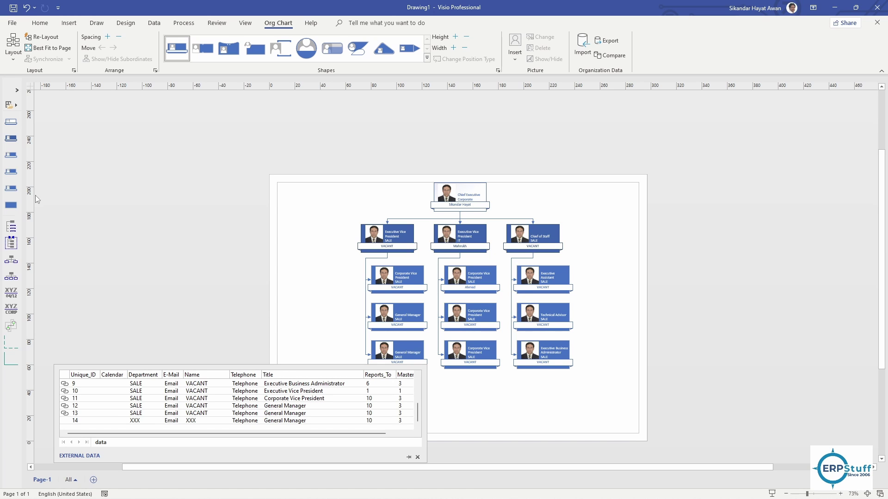
pyautogui.moveTo(34, 195); pyautogui.dragTo(147, 199)
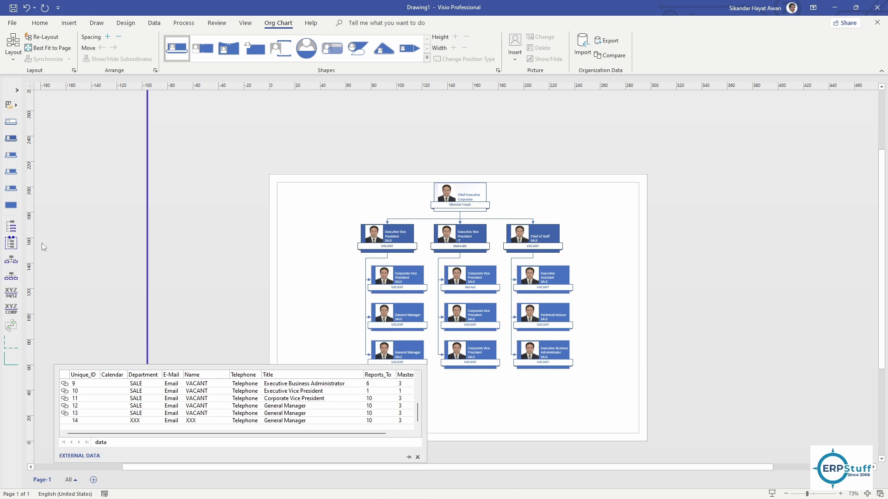
pyautogui.click(17, 90)
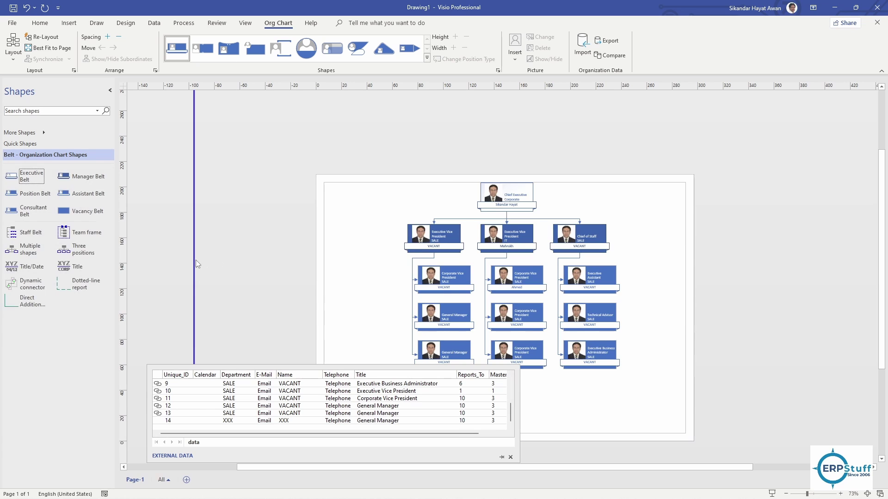
# - Try to move the stray vertical guide off the drawing area
pyautogui.moveTo(192, 259); pyautogui.dragTo(98, 258)
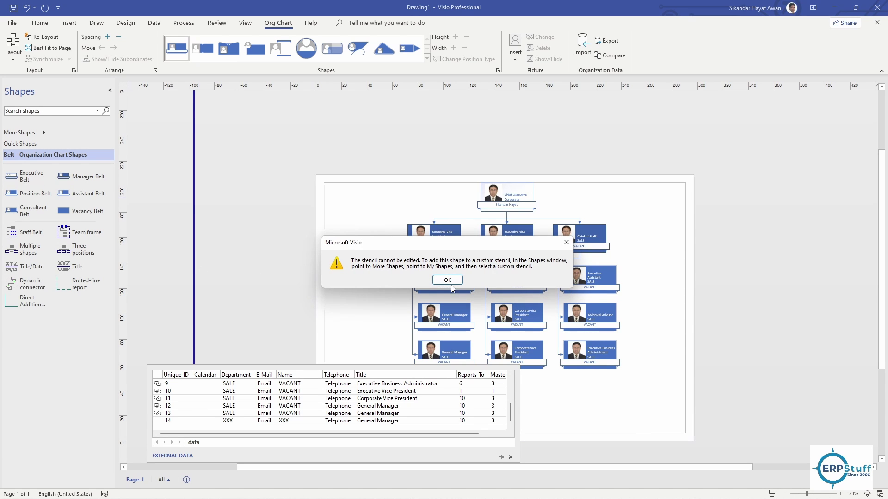
pyautogui.click(448, 282)
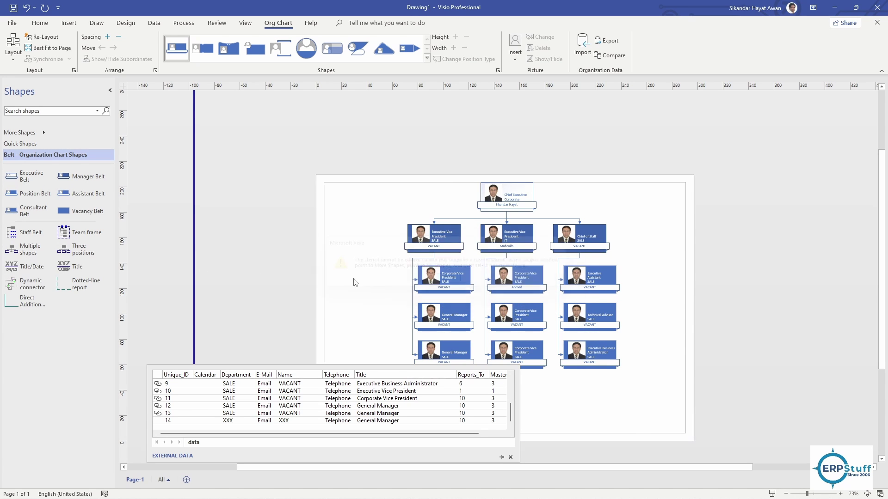
pyautogui.click(195, 243)
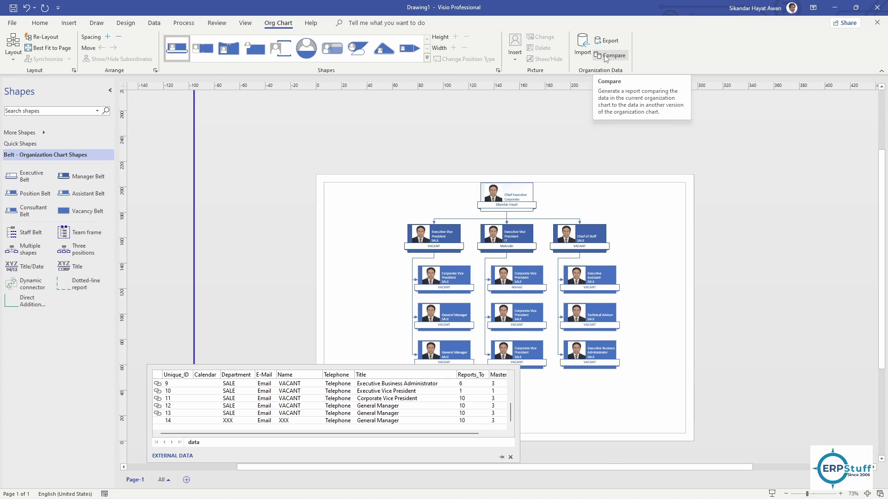
# - Start the organization chart import from stored file information, using an Excel file source and D:\Documents\Visio\Visio_template.xlsx
pyautogui.click(584, 44)
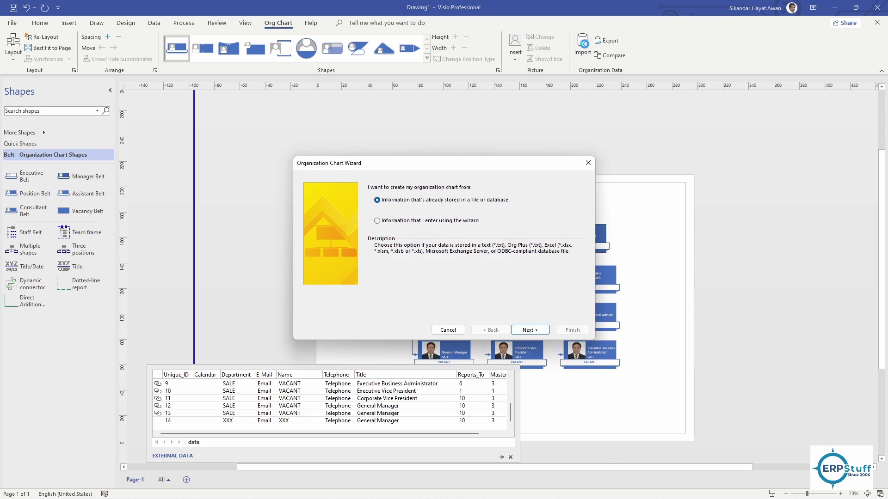
pyautogui.click(537, 331)
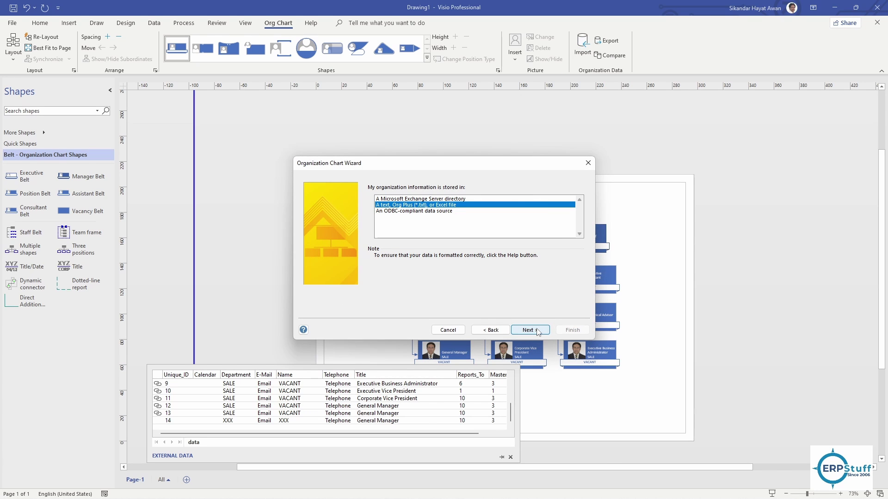
pyautogui.click(538, 331)
pyautogui.click(535, 331)
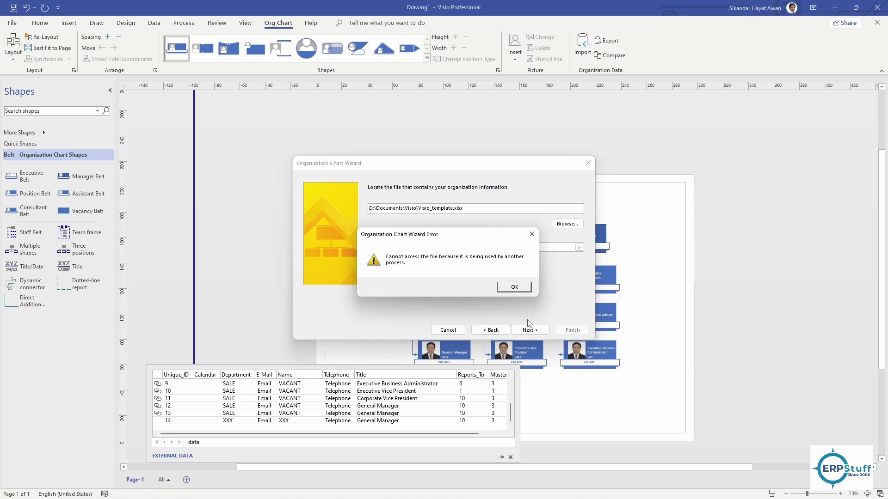
pyautogui.click(514, 287)
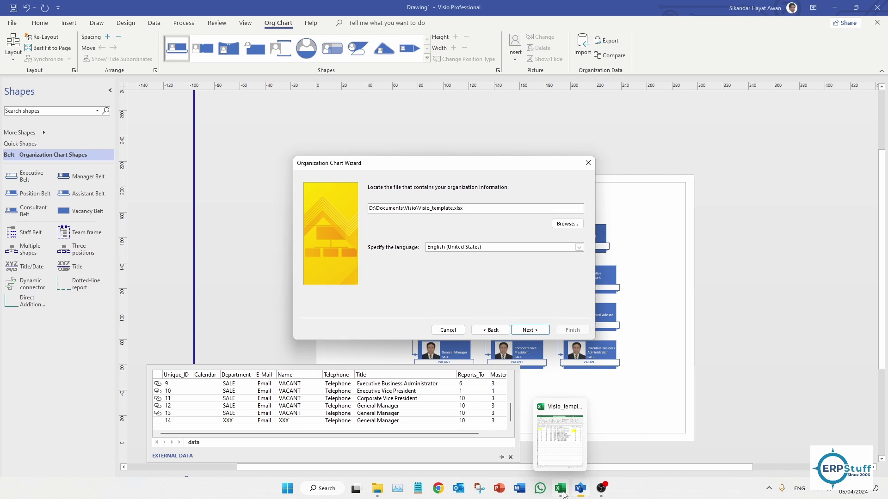
# - Close the Visio_template.xlsx workbook in Excel, and continue the Visio wizard with its default column settings up to the shape data fields
pyautogui.click(560, 488)
pyautogui.click(431, 9)
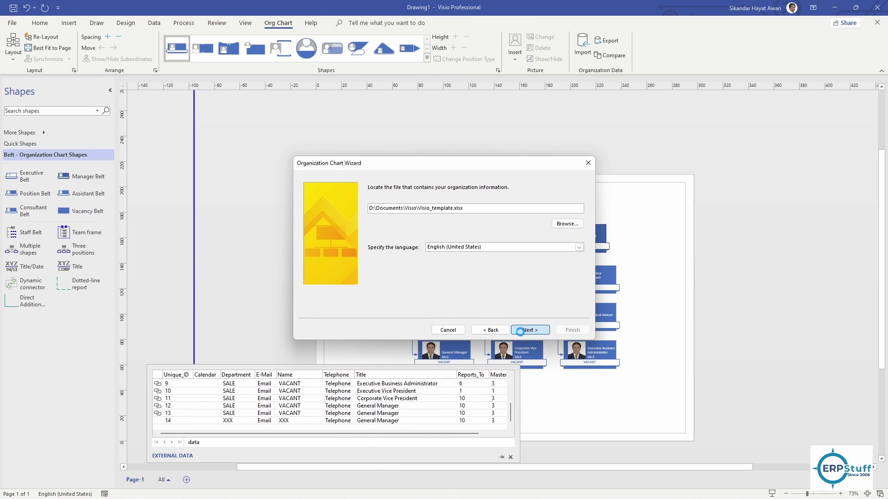
pyautogui.click(520, 331)
pyautogui.click(530, 331)
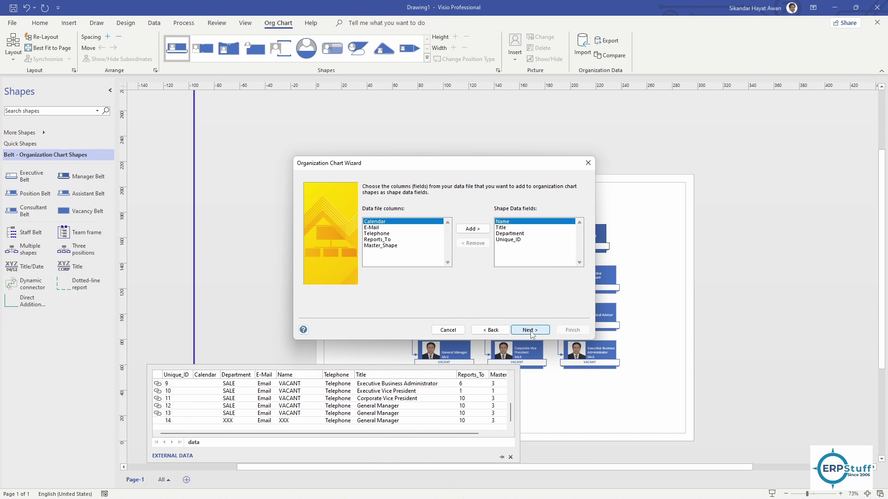
# - Generate the chart with shape data fields Name, Title, Department and Unique_ID, manually specified pages and all subordinates included
pyautogui.click(531, 331)
pyautogui.click(530, 330)
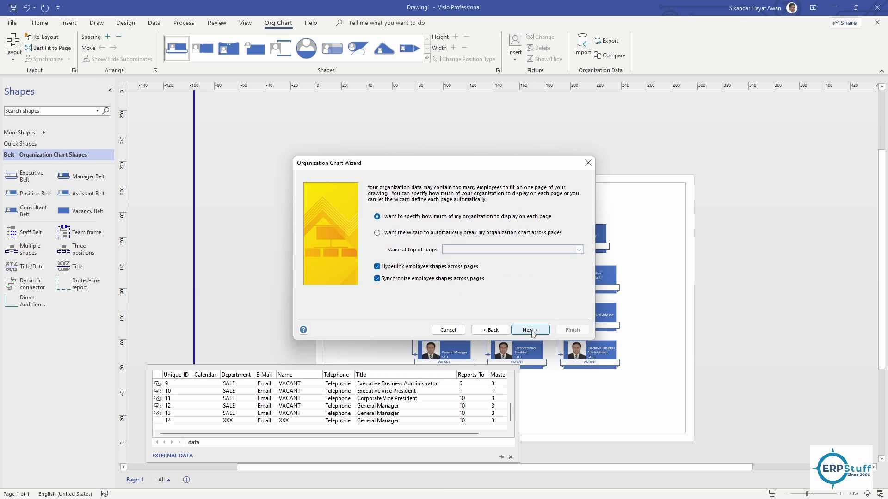
pyautogui.click(531, 330)
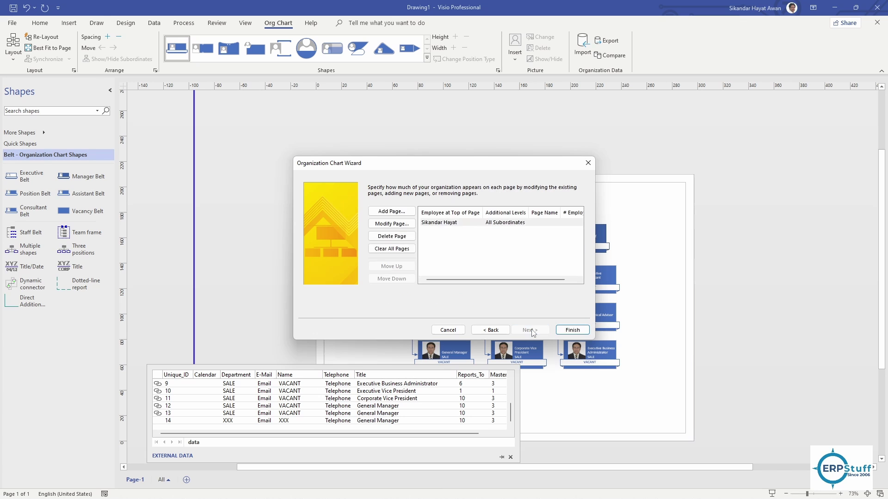
pyautogui.click(572, 330)
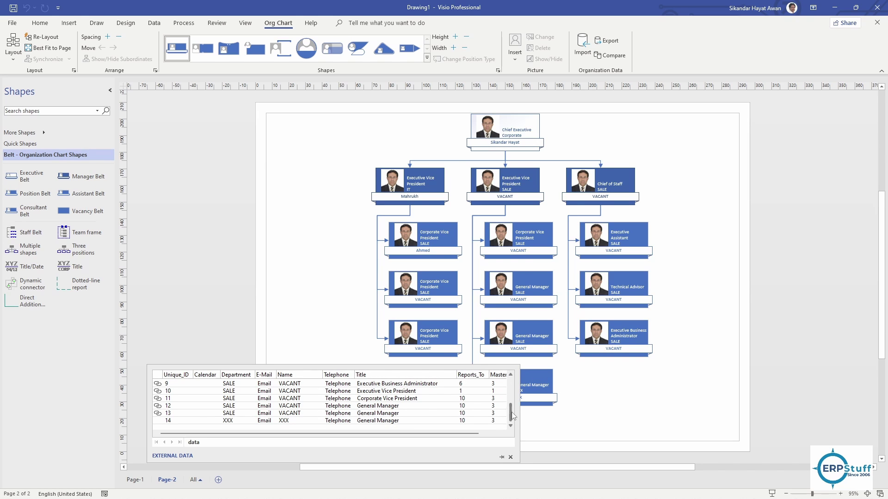
# - Narrow the External Data window to uncover the Page-2 chart, and refresh all linked data to link record 14
pyautogui.moveTo(518, 412); pyautogui.dragTo(453, 413)
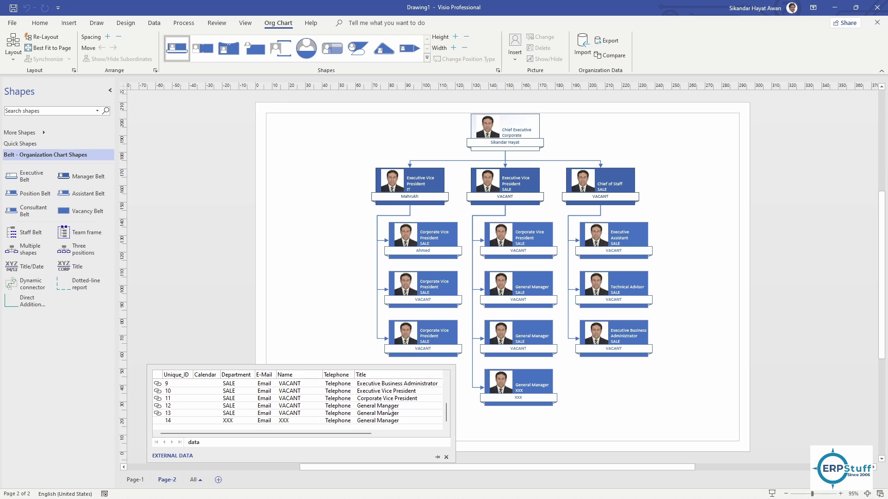
pyautogui.click(172, 423)
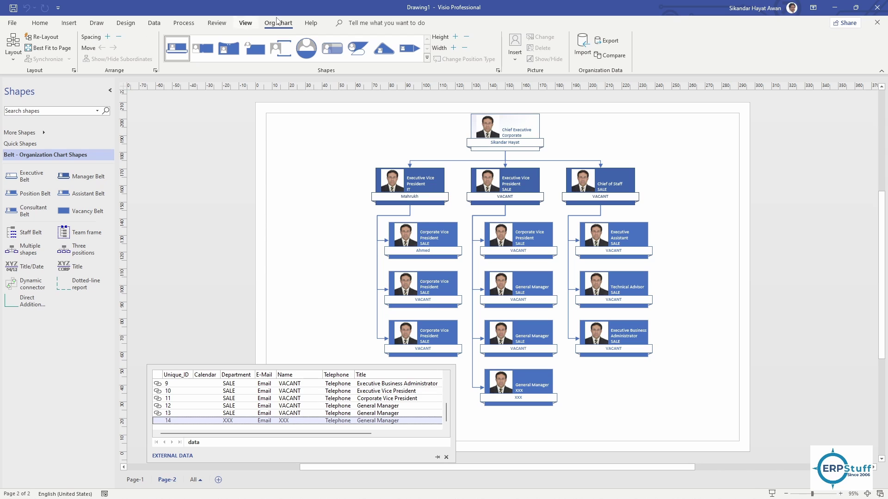
pyautogui.click(154, 23)
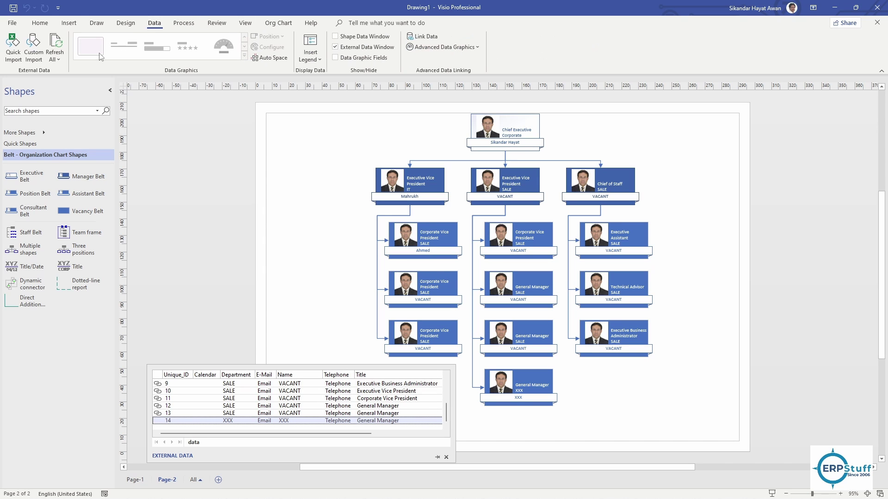
pyautogui.click(55, 46)
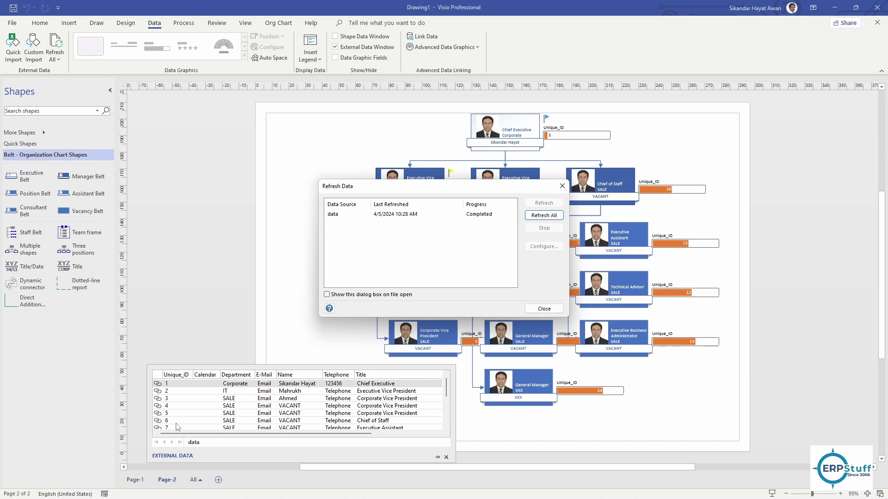
pyautogui.click(544, 309)
pyautogui.scroll(-3, 289, 413)
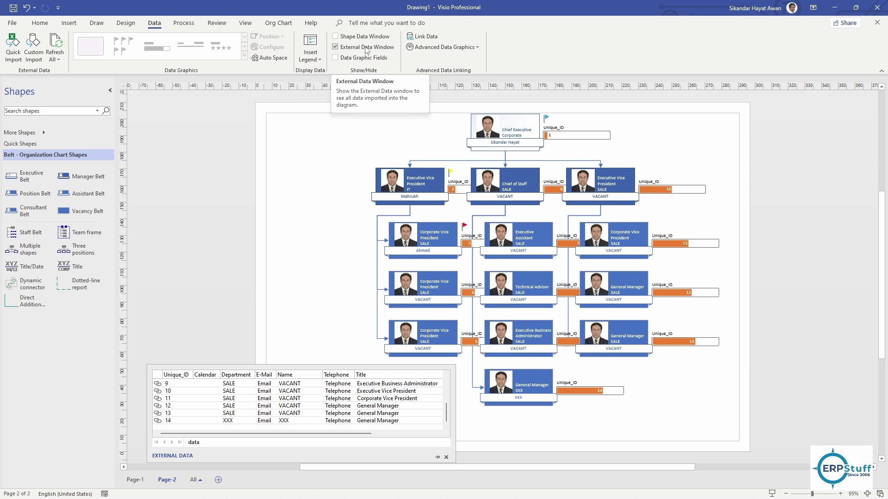
# - Remove the data graphics from all shapes of the Page-2 chart by applying No Data Graphic
pyautogui.click(474, 48)
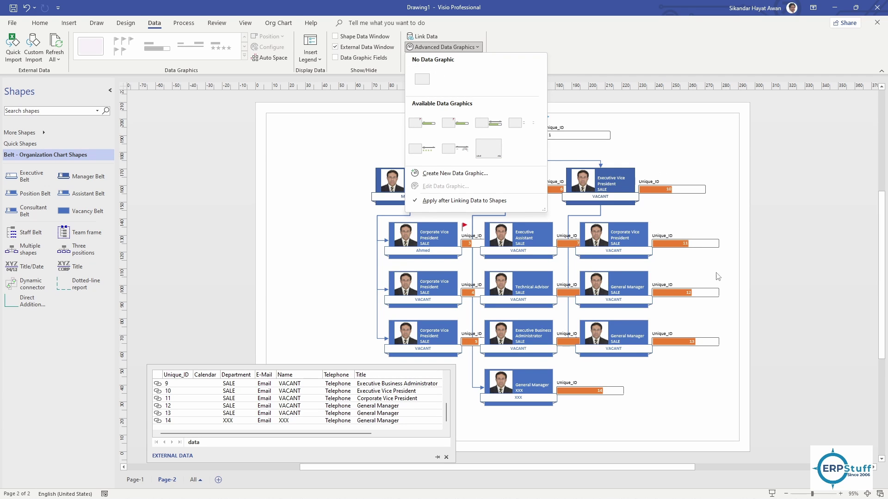
pyautogui.click(644, 392)
pyautogui.hotkey('ctrl', 'a')
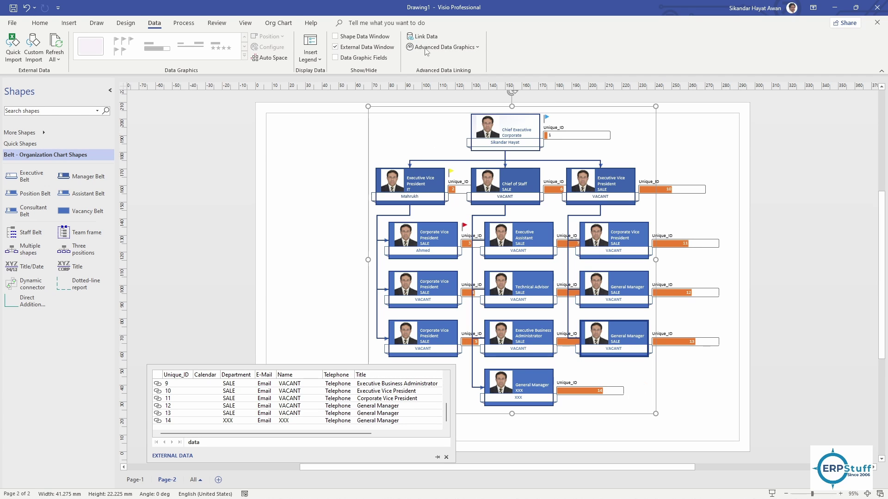
pyautogui.click(481, 49)
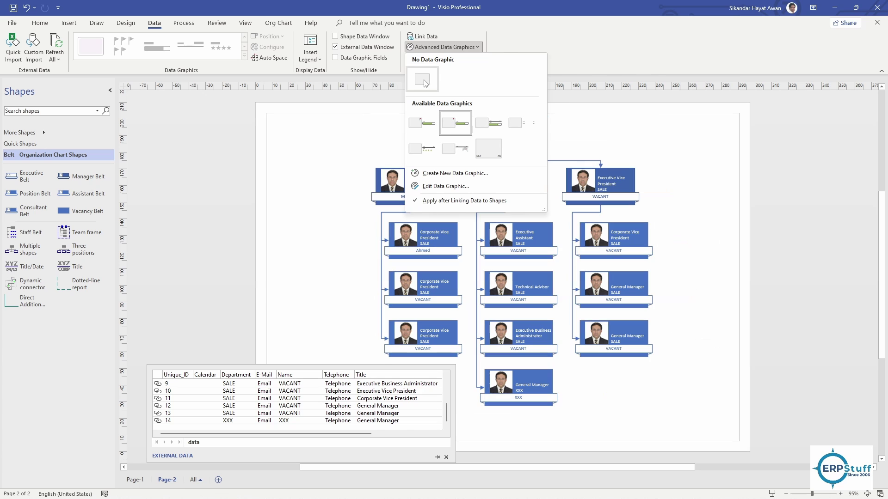
pyautogui.click(692, 236)
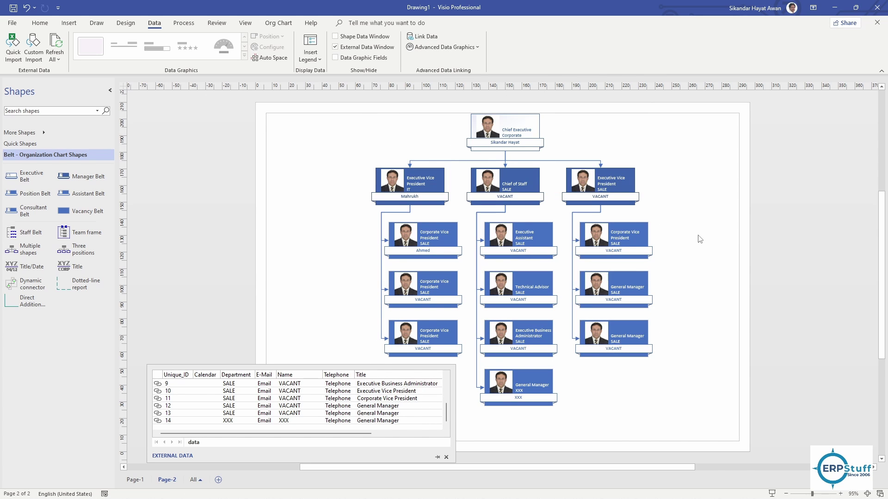